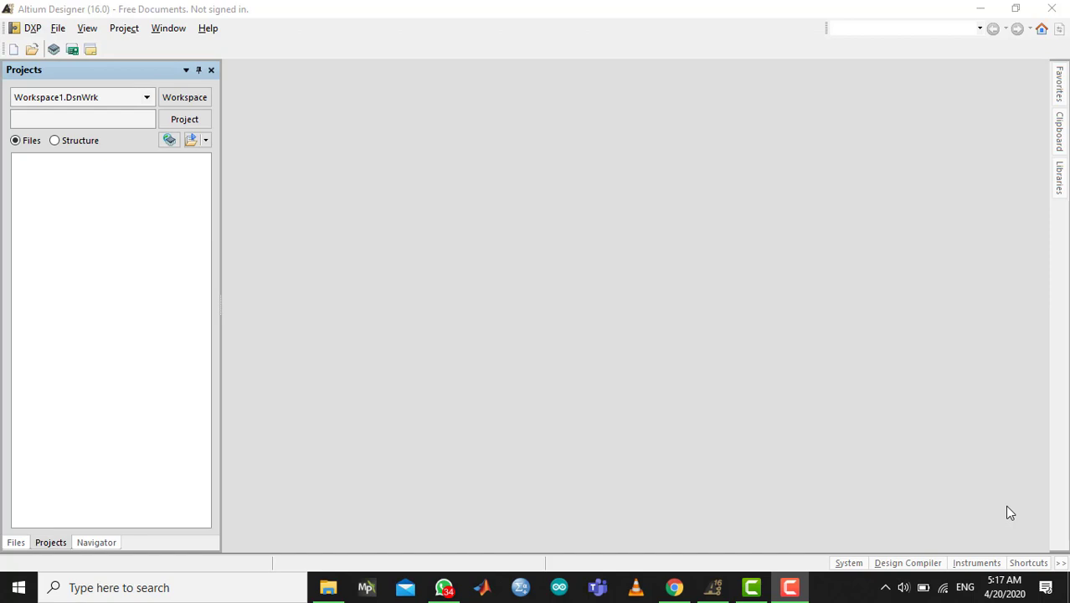
# Start a new PCB Project and clear the default project name.
pyautogui.click(58, 30)
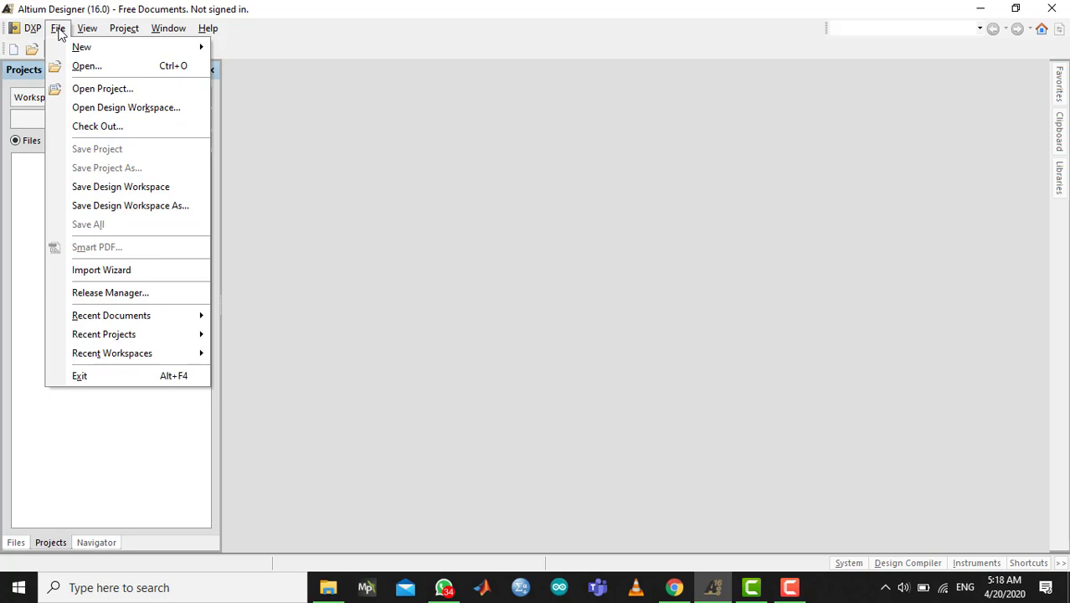
pyautogui.moveTo(71, 49)
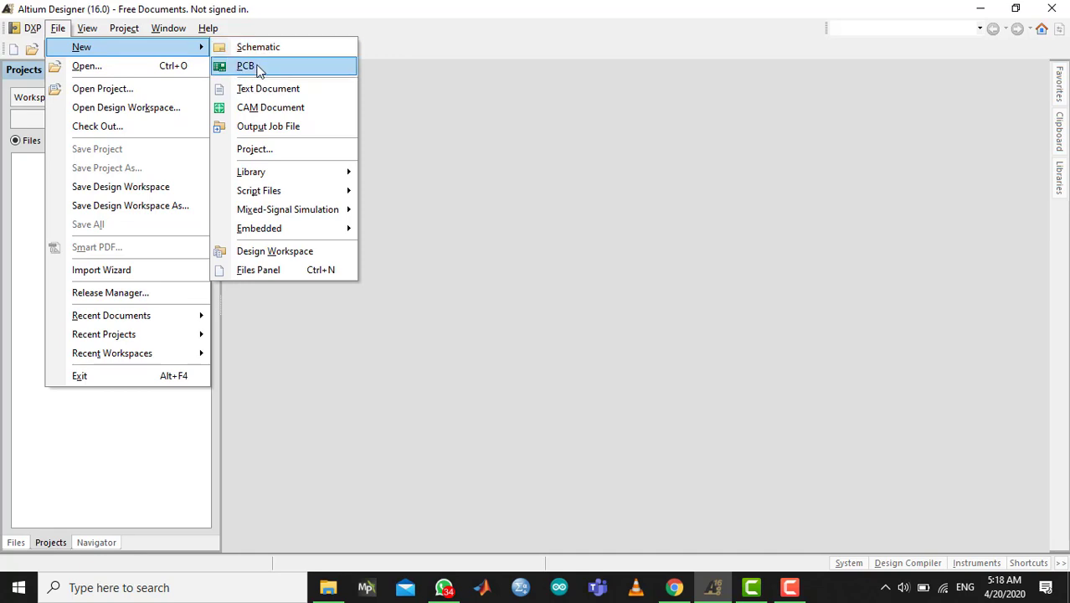
pyautogui.click(270, 150)
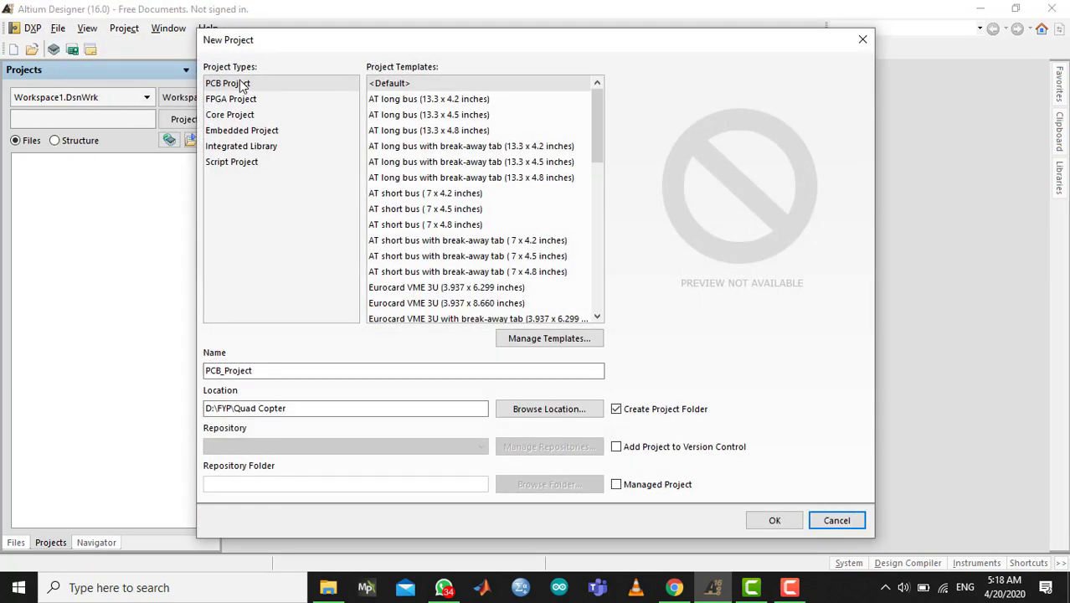
pyautogui.click(242, 87)
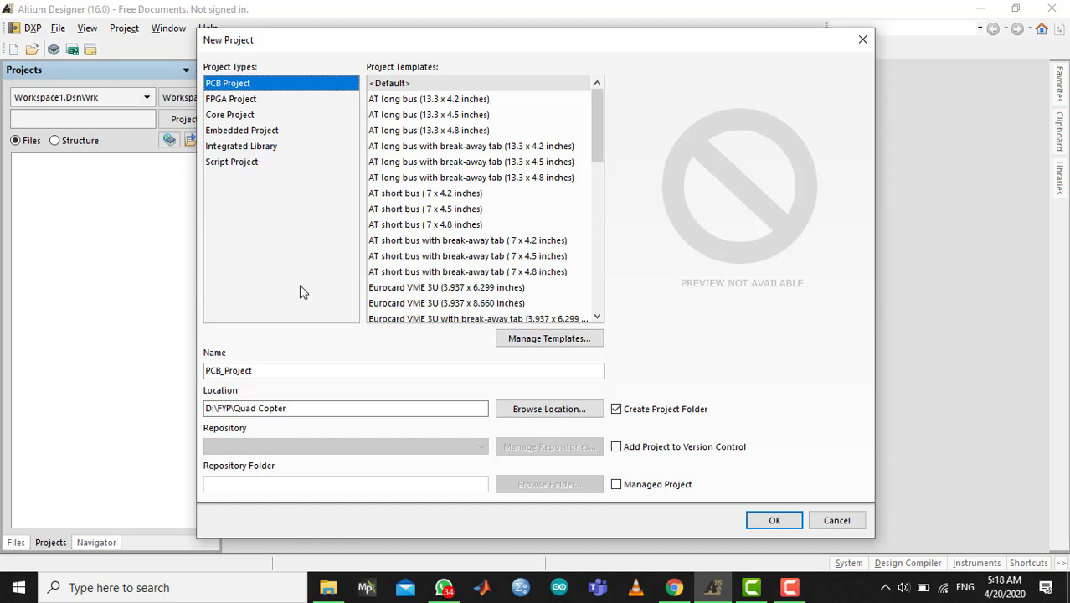
pyautogui.click(262, 370)
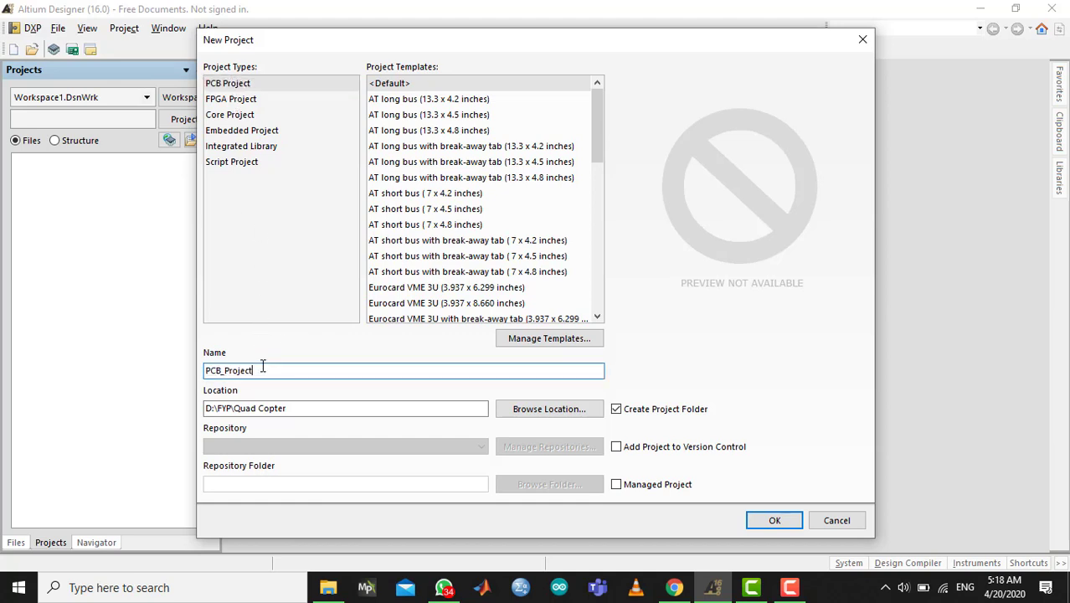
pyautogui.press('BackSpace')
pyautogui.press('BackSpace')
pyautogui.press('BackSpace')
pyautogui.press('BackSpace')
pyautogui.press('BackSpace')
# Set the location to Desktop\Altium Tests and create the RLC Test1 project.
pyautogui.click(547, 409)
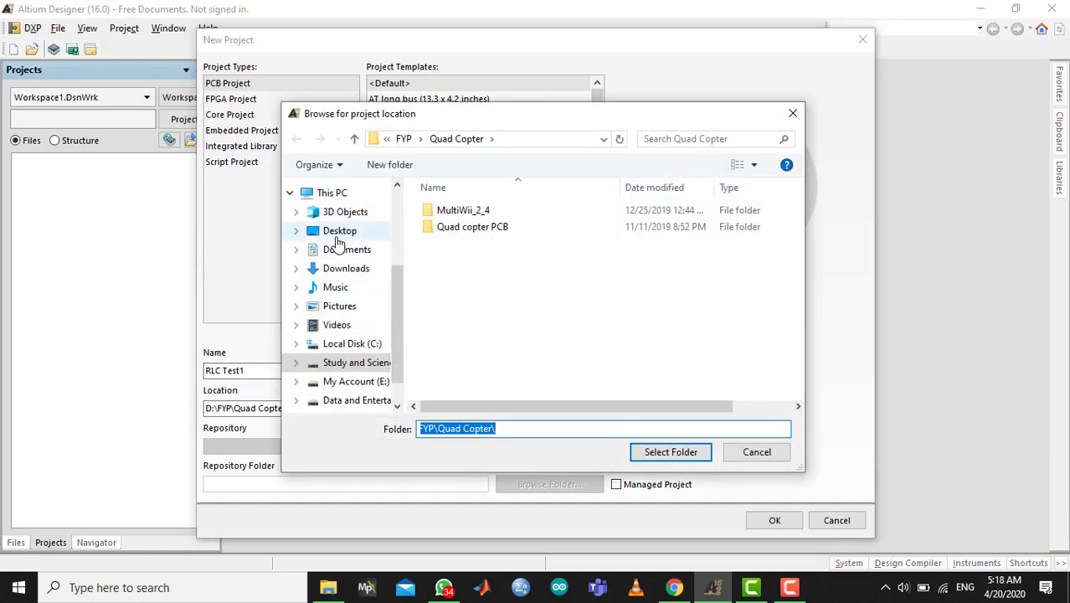
pyautogui.click(339, 233)
pyautogui.doubleClick(452, 210)
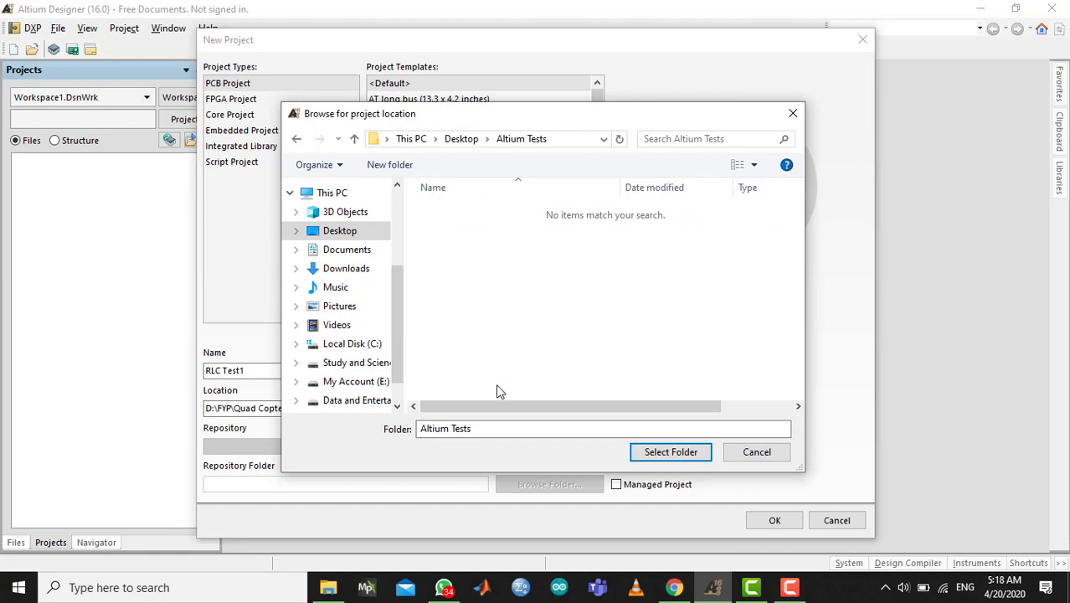
pyautogui.click(675, 455)
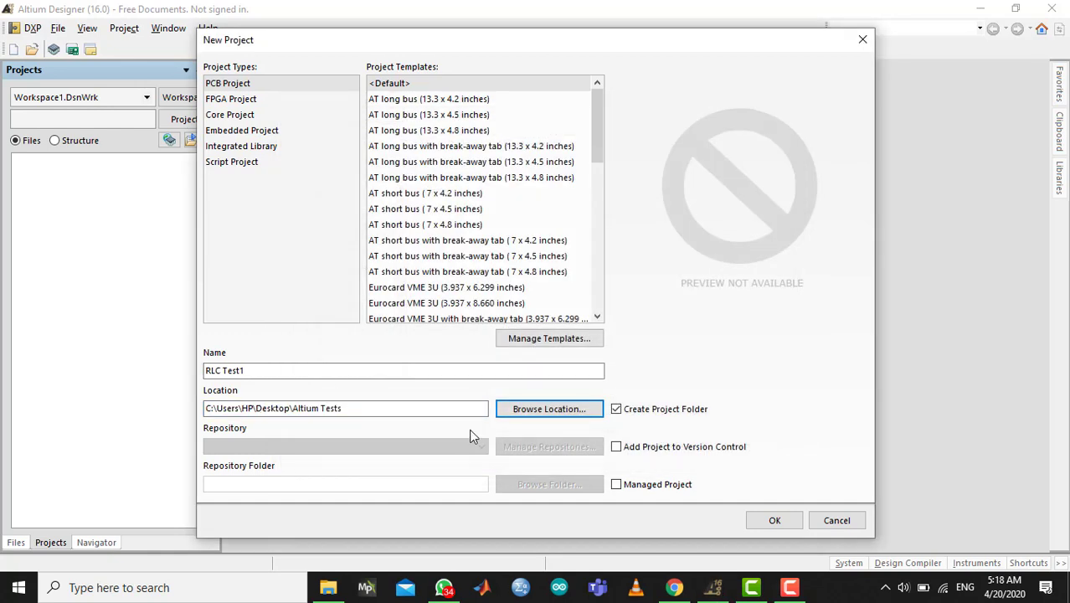
pyautogui.click(766, 518)
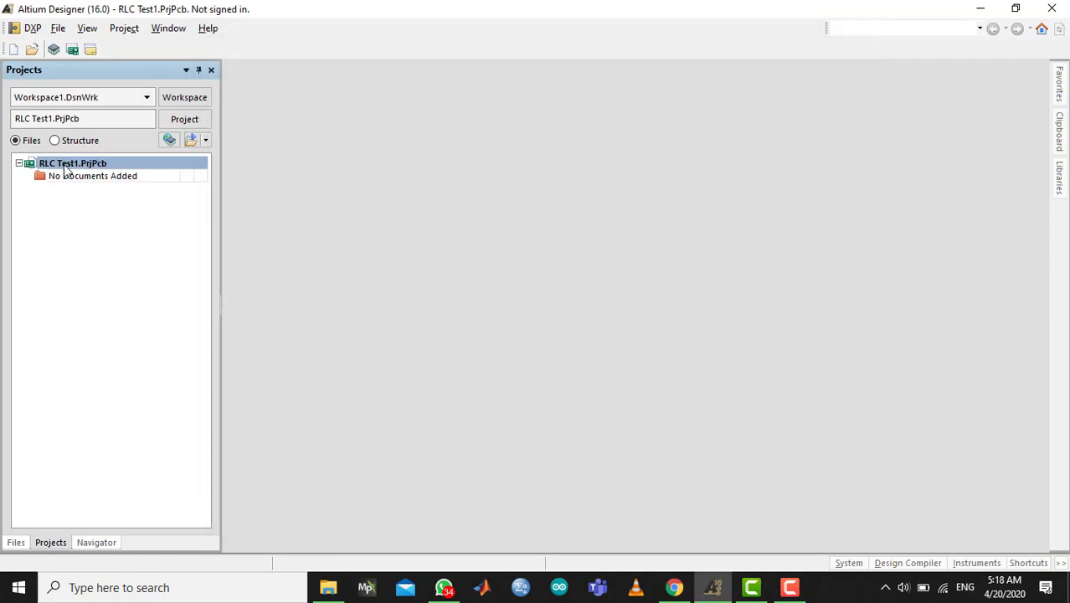
# Add a new schematic sheet to the RLC Test1 project.
pyautogui.rightClick(66, 170)
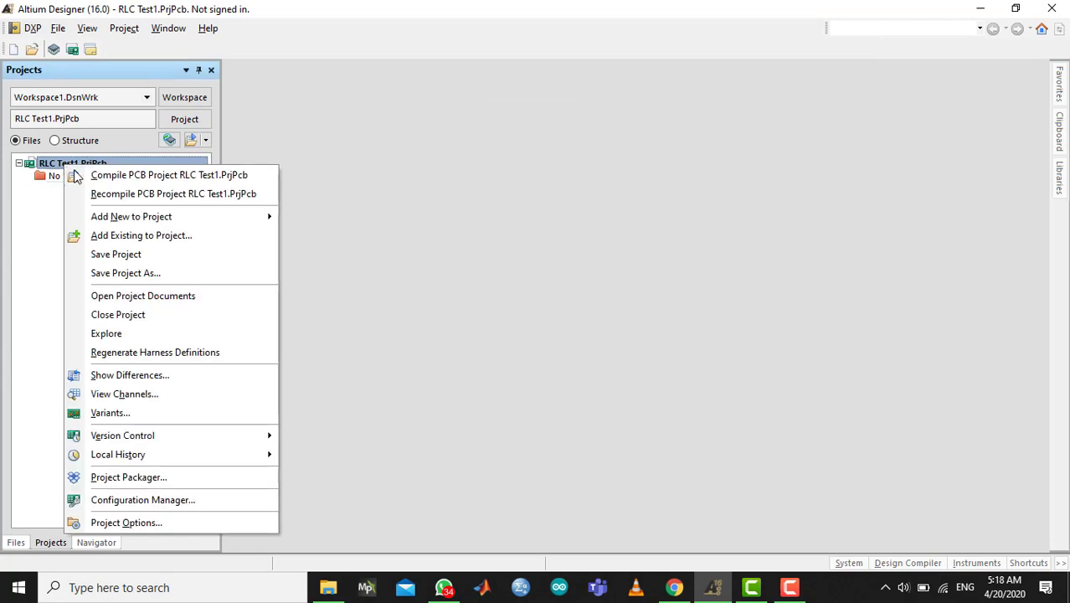
pyautogui.moveTo(146, 215)
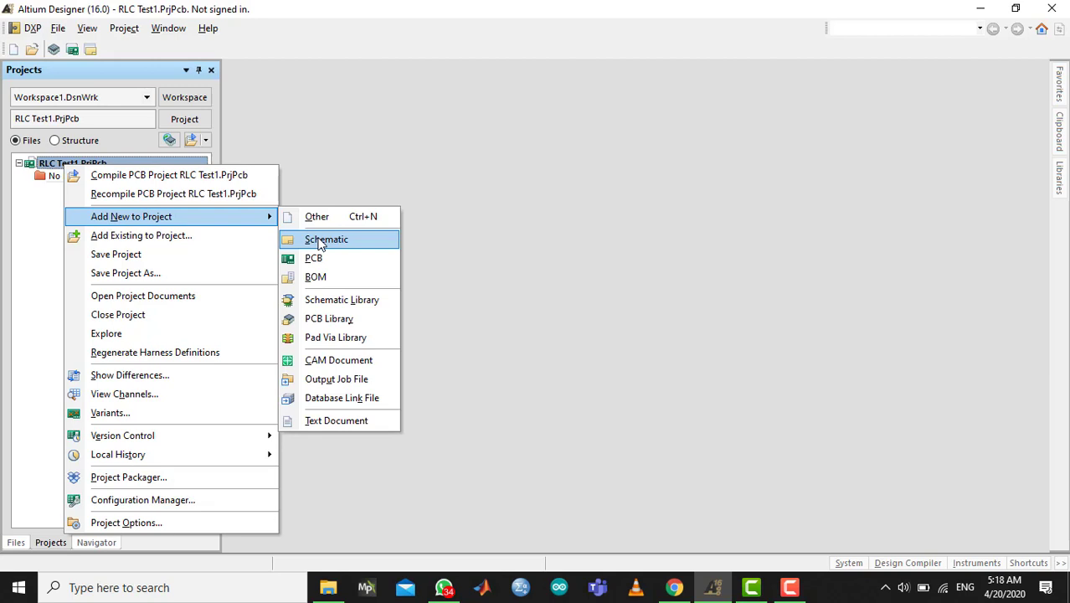
pyautogui.click(322, 241)
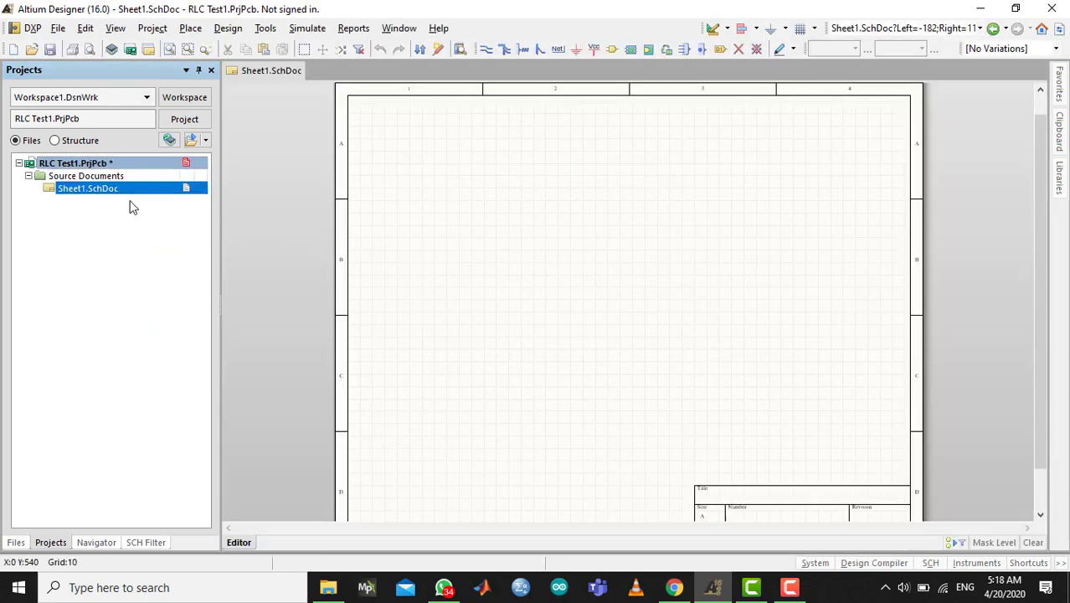
# Save Sheet1.SchDoc under the name Circuit RLC.
pyautogui.rightClick(88, 187)
pyautogui.click(125, 276)
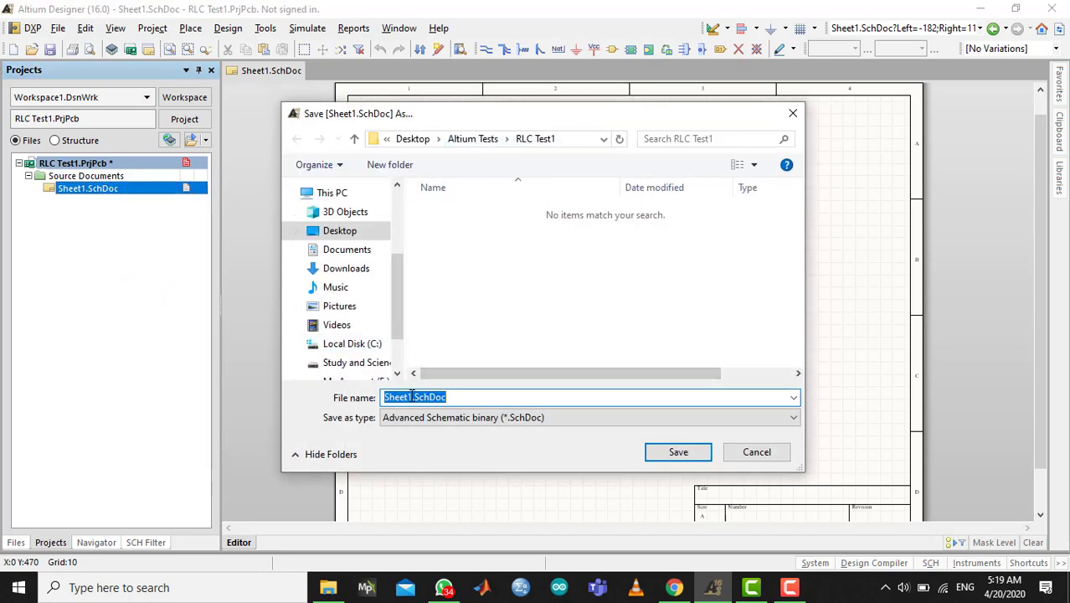
pyautogui.click(412, 397)
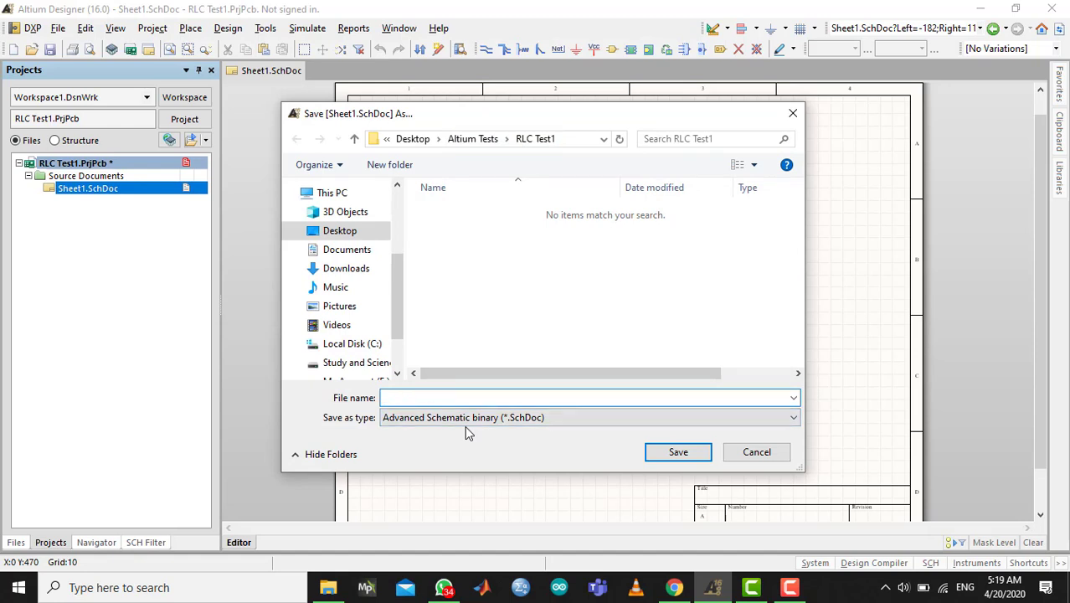
pyautogui.hotkey('shift', 'Home')
pyautogui.write('Circuit Schem')
pyautogui.press('BackSpace')
pyautogui.press('BackSpace')
pyautogui.press('BackSpace')
pyautogui.press('BackSpace')
pyautogui.write('e')
pyautogui.press('BackSpace')
pyautogui.press('BackSpace')
pyautogui.press('BackSpace')
pyautogui.write('RLC')
pyautogui.click(684, 456)
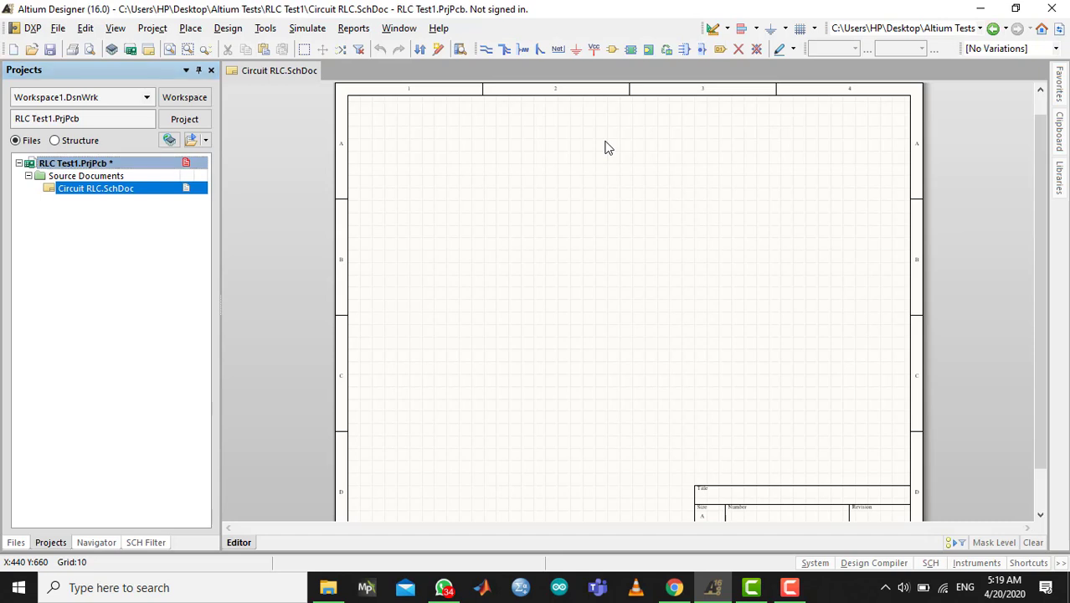
# Open Place Part and browse the Miscellaneous Devices.IntLib library.
pyautogui.press('p')
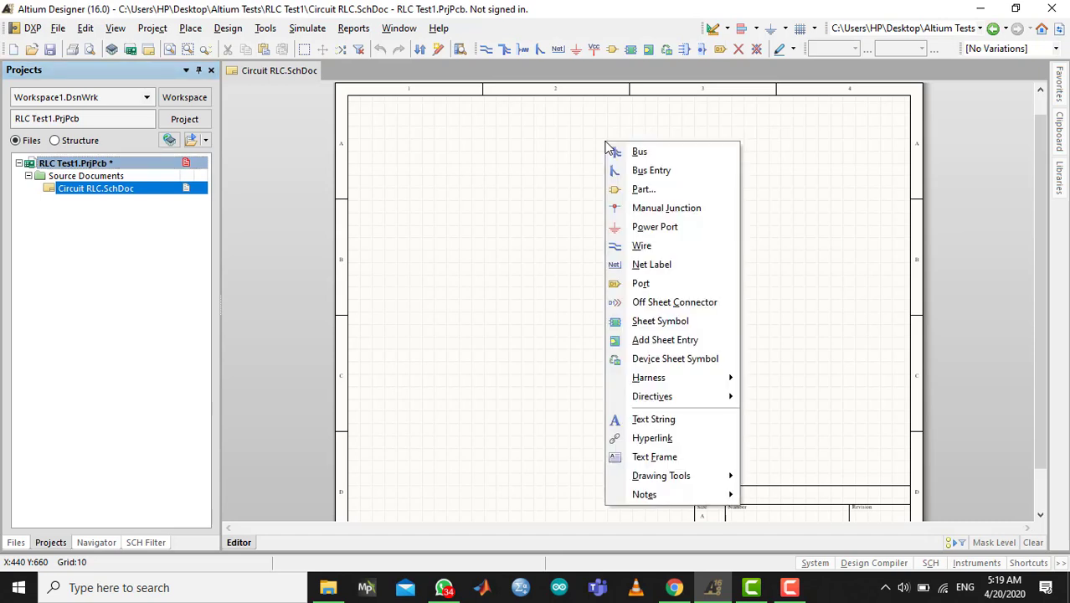
pyautogui.press('p')
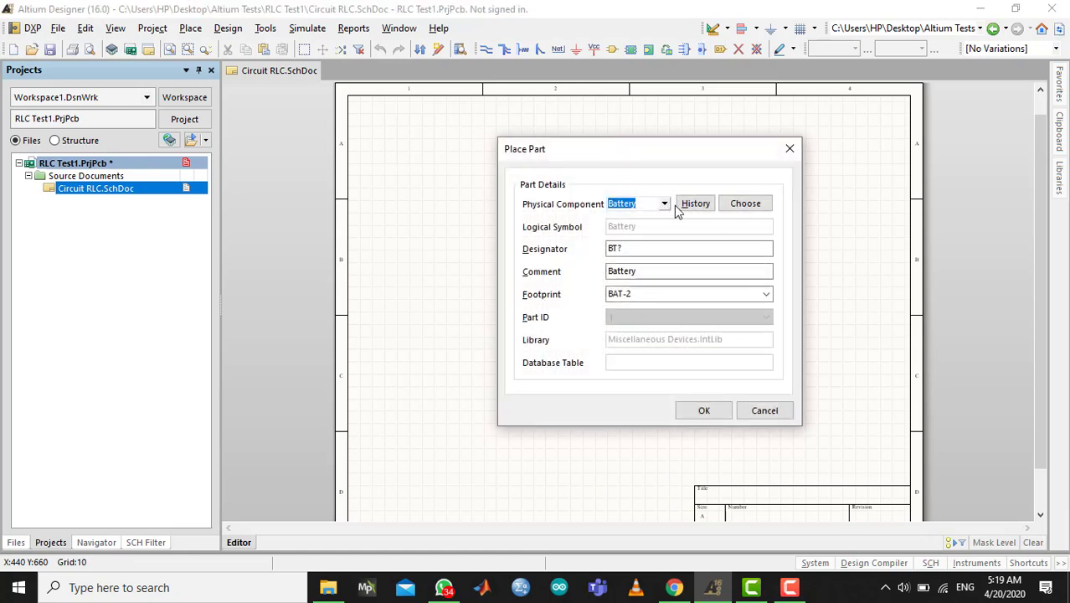
pyautogui.click(664, 204)
pyautogui.click(665, 206)
pyautogui.click(744, 206)
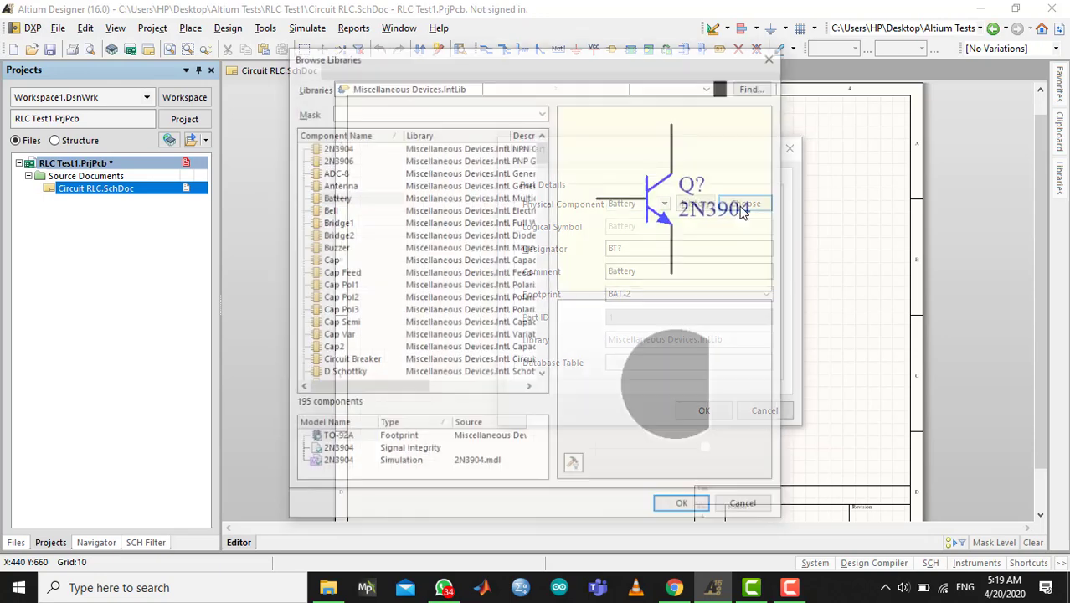
pyautogui.click(453, 89)
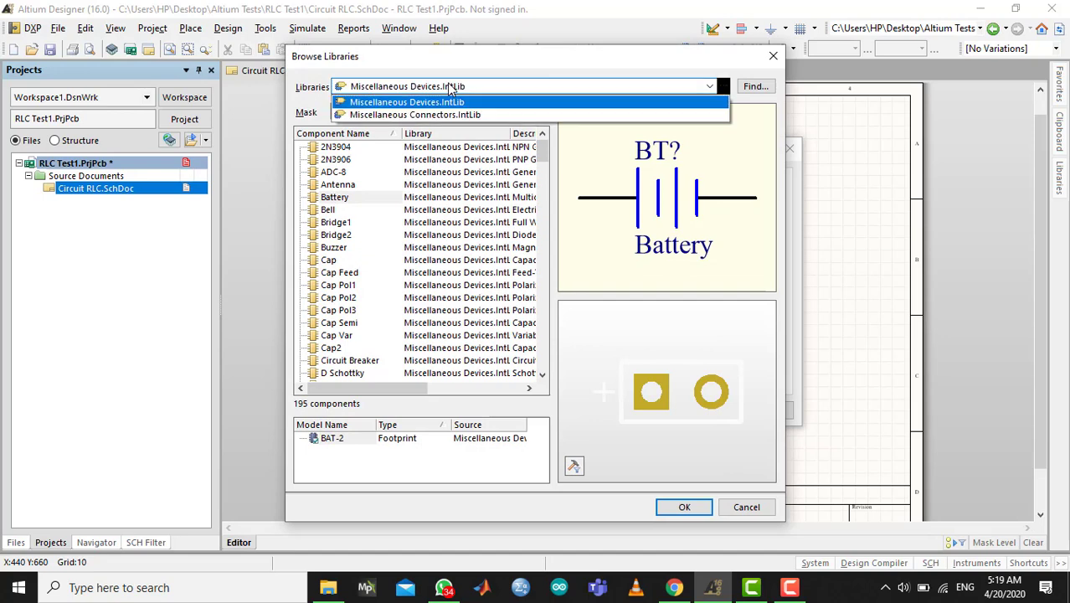
pyautogui.click(406, 102)
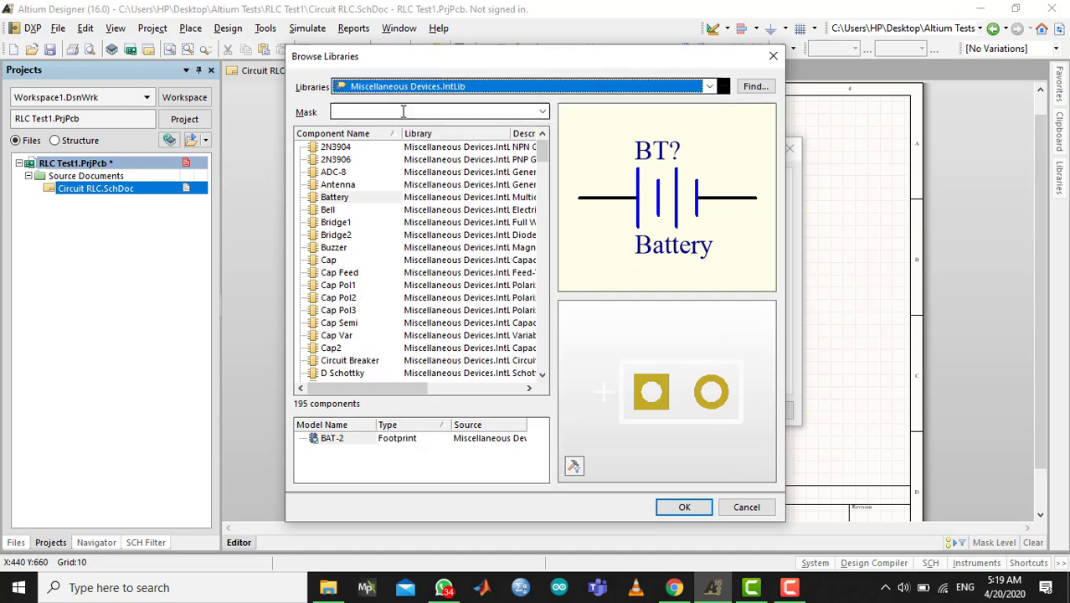
# Filter the library by 'Resi', compare the resistors and choose Res2.
pyautogui.click(399, 111)
pyautogui.write('Resi')
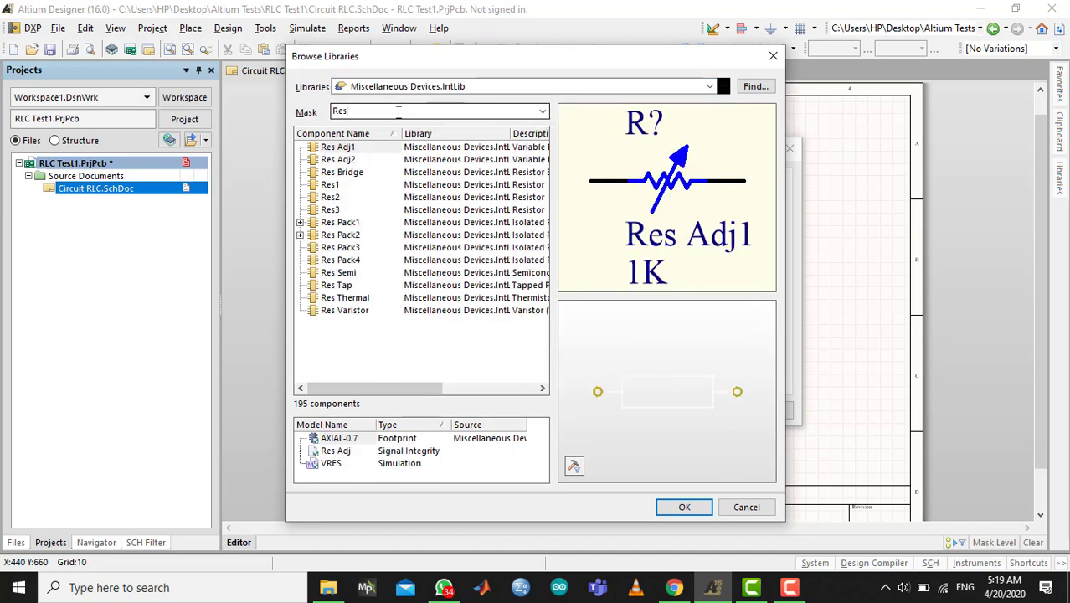
pyautogui.click(331, 159)
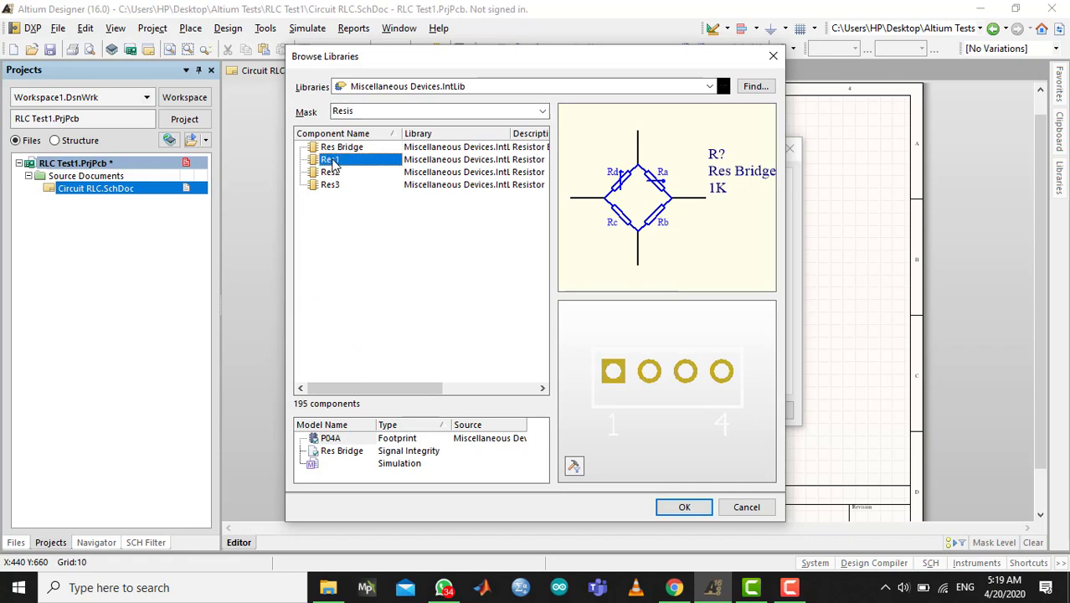
pyautogui.click(332, 159)
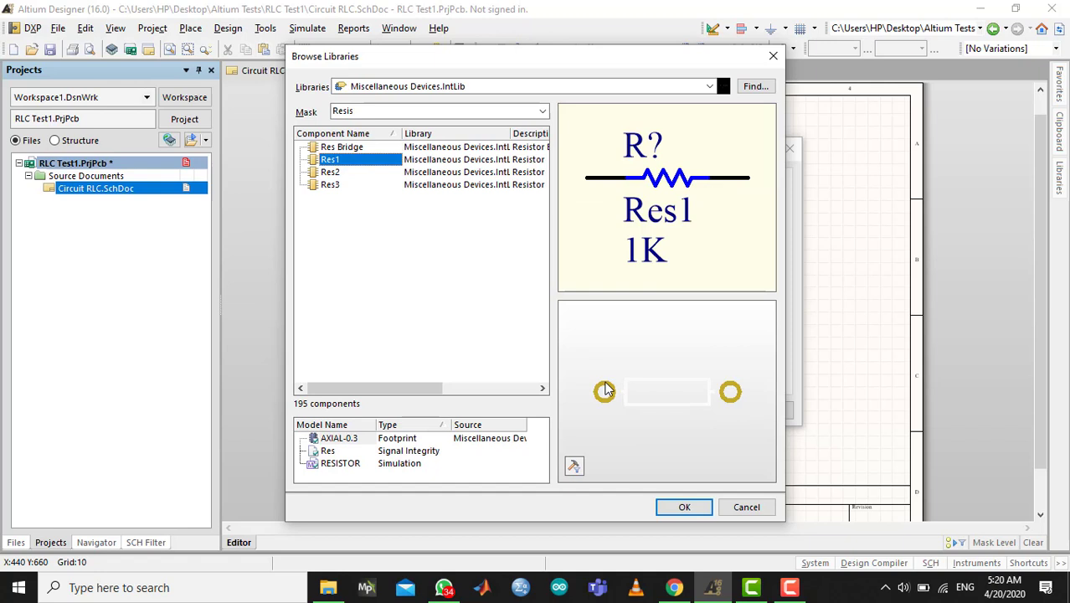
pyautogui.click(329, 173)
pyautogui.click(329, 184)
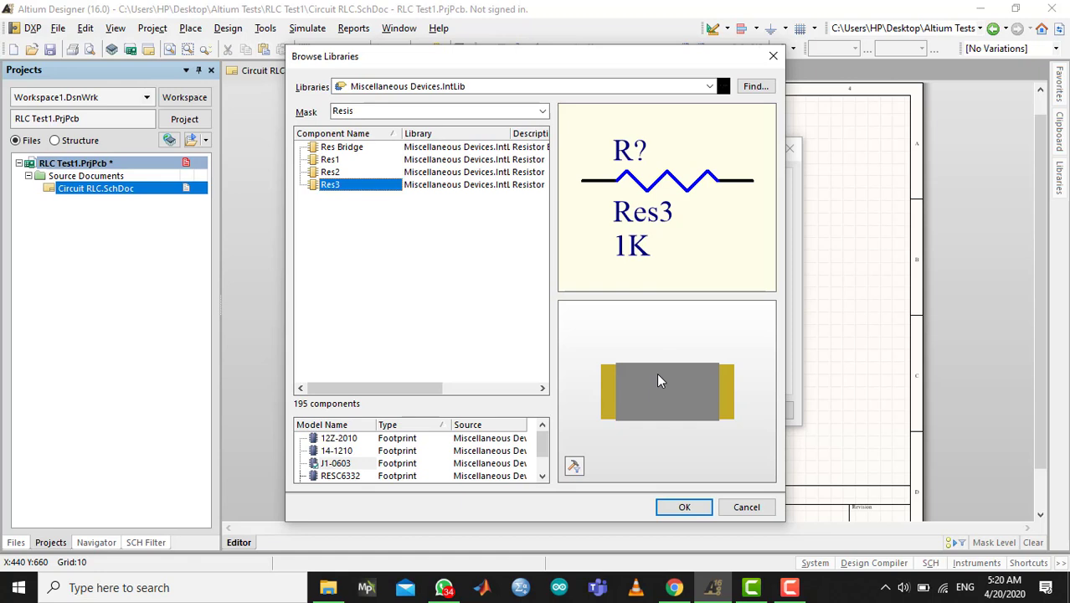
pyautogui.click(345, 172)
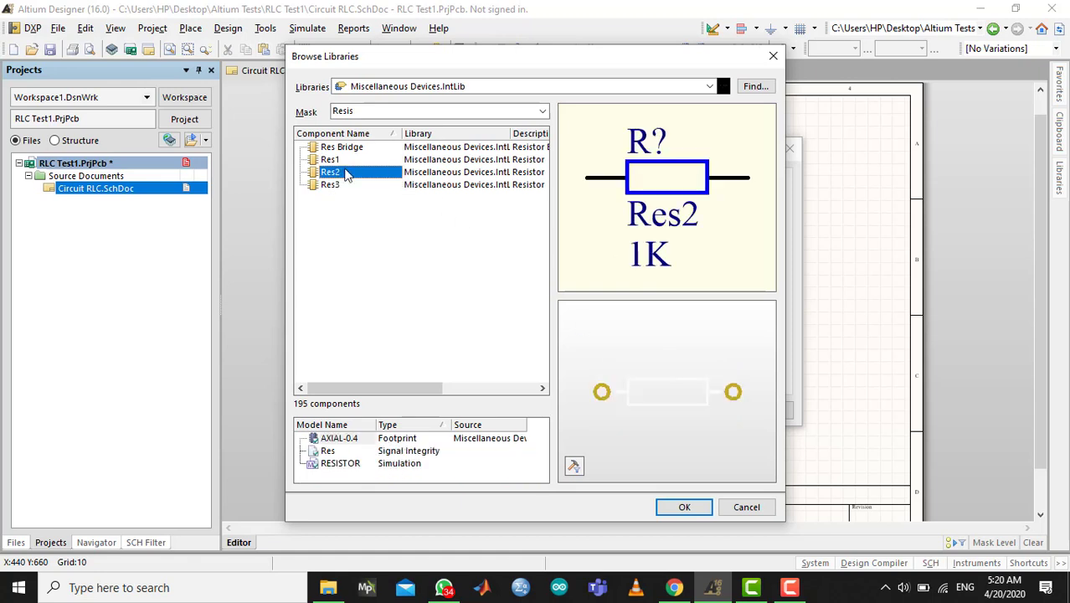
pyautogui.press('Up')
pyautogui.press('Down')
pyautogui.click(684, 507)
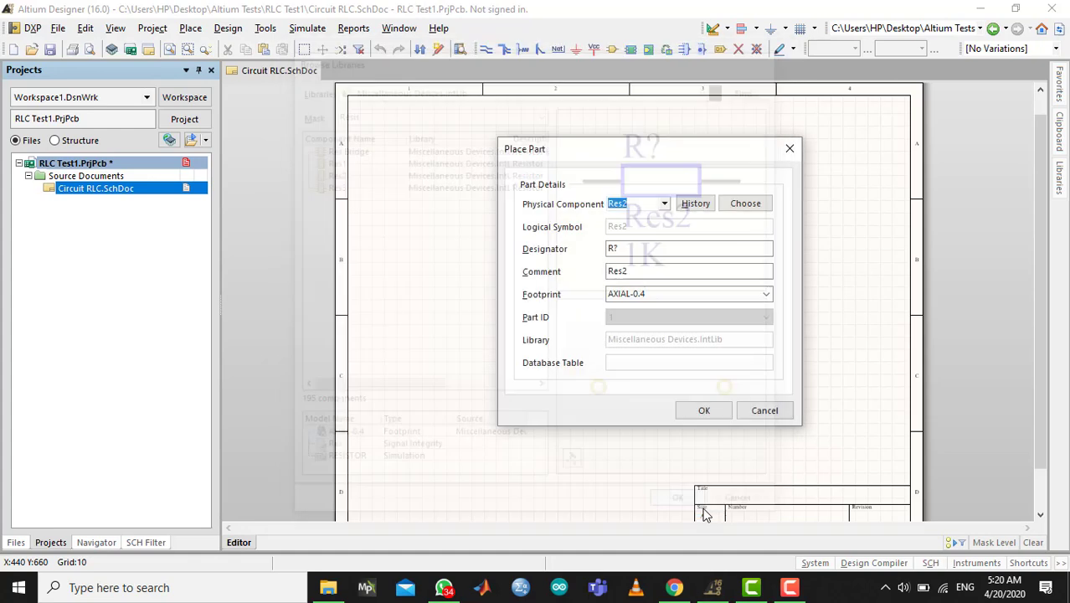
# Place one Res2 resistor on the schematic.
pyautogui.moveTo(627, 251); pyautogui.dragTo(588, 272)
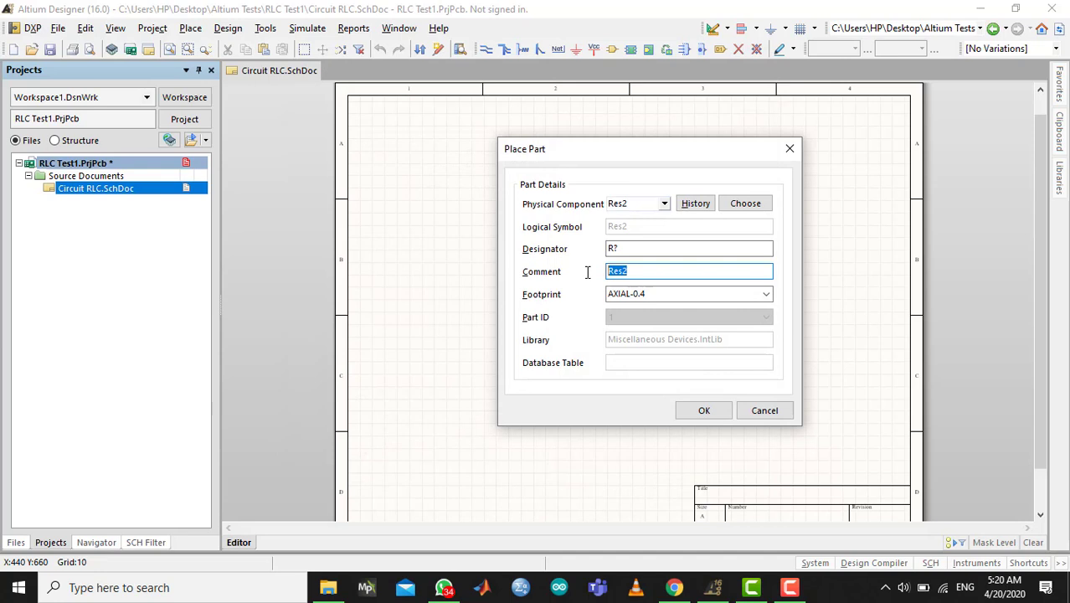
pyautogui.click(704, 411)
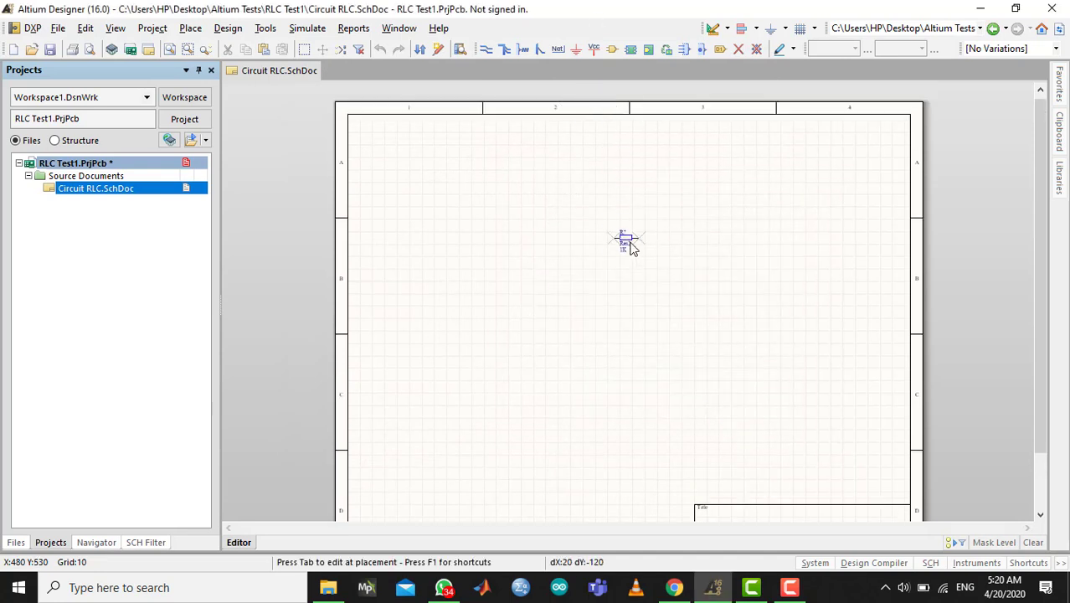
pyautogui.click(627, 245)
pyautogui.rightClick(649, 301)
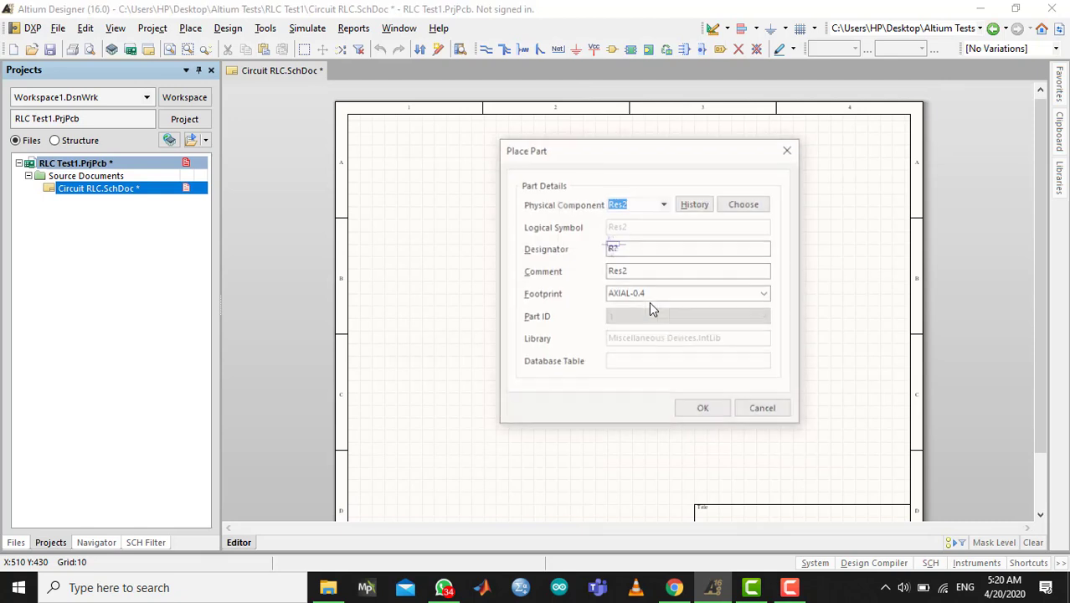
pyautogui.click(758, 410)
# Change the resistor's designator from R? to R1.
pyautogui.keyDown('ctrl'); pyautogui.scroll(3, 612, 244); pyautogui.keyUp('ctrl')
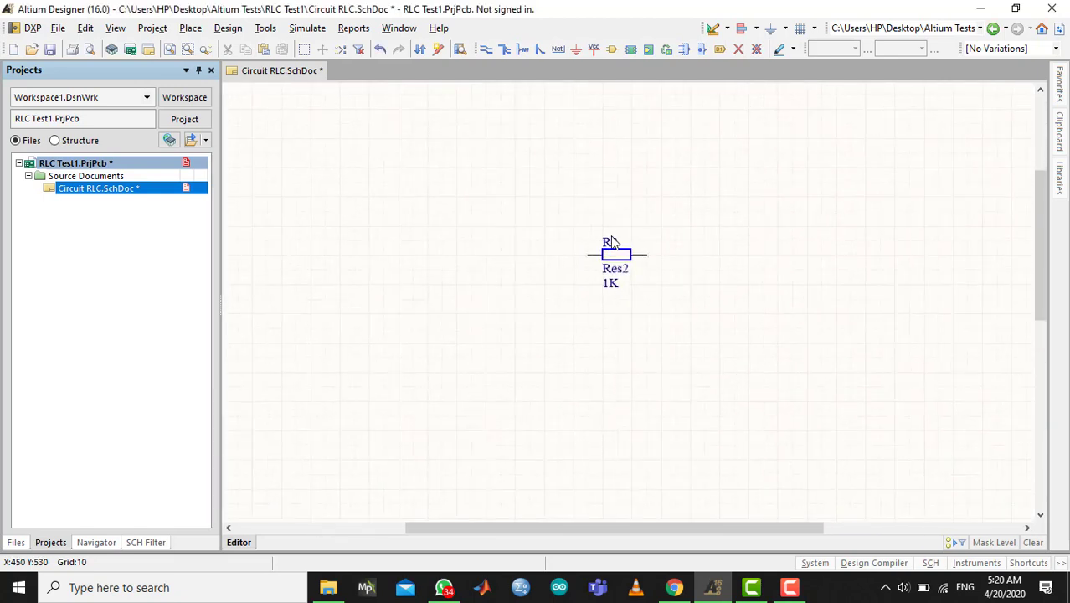
pyautogui.doubleClick(612, 240)
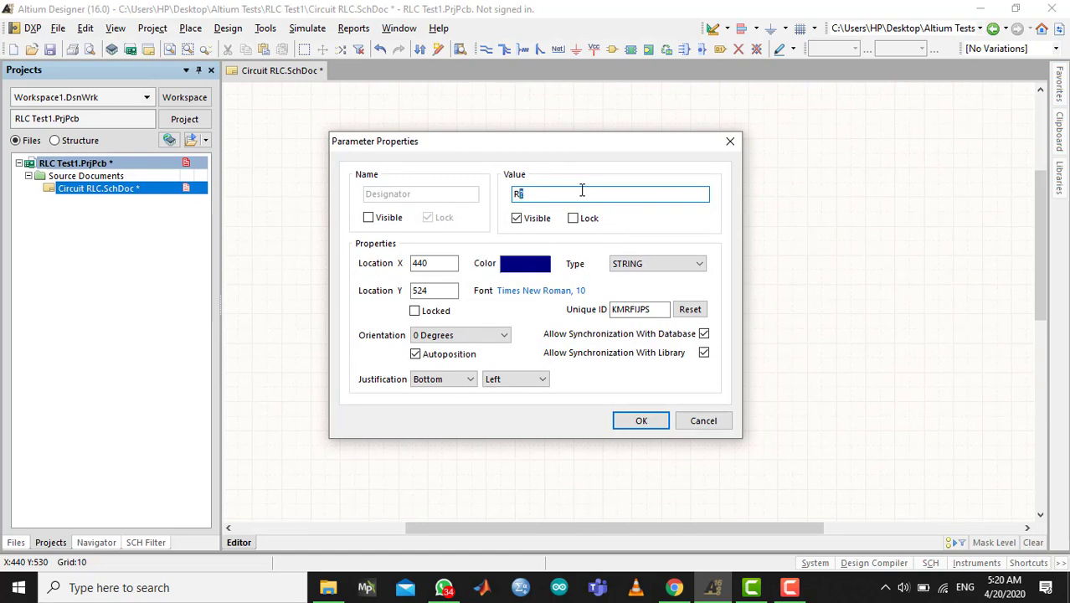
pyautogui.press('Return')
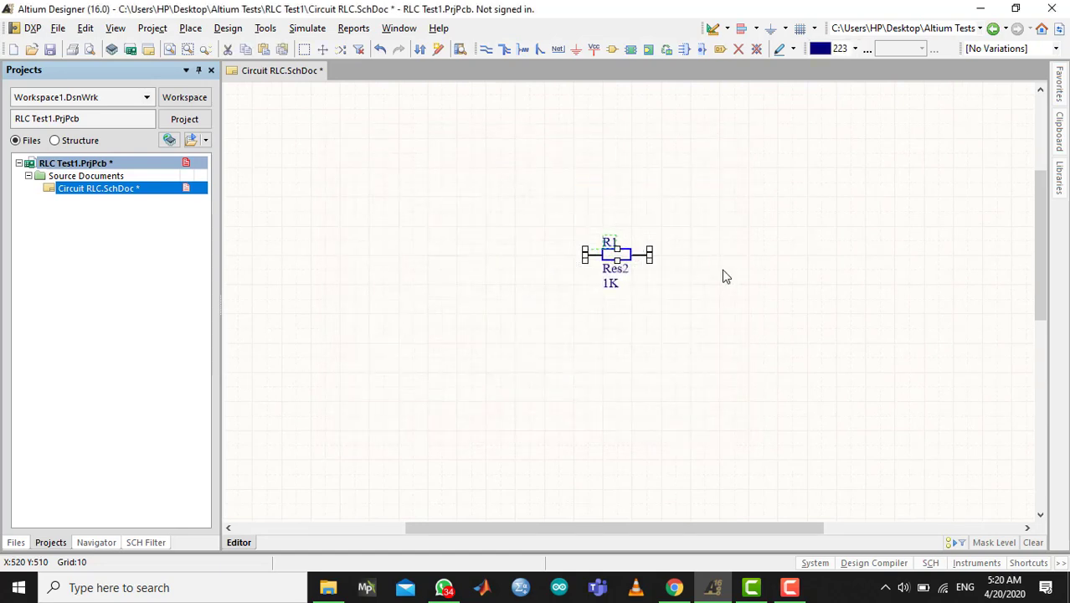
pyautogui.keyDown('ctrl'); pyautogui.scroll(-1, 725, 277); pyautogui.keyUp('ctrl')
pyautogui.click(725, 277)
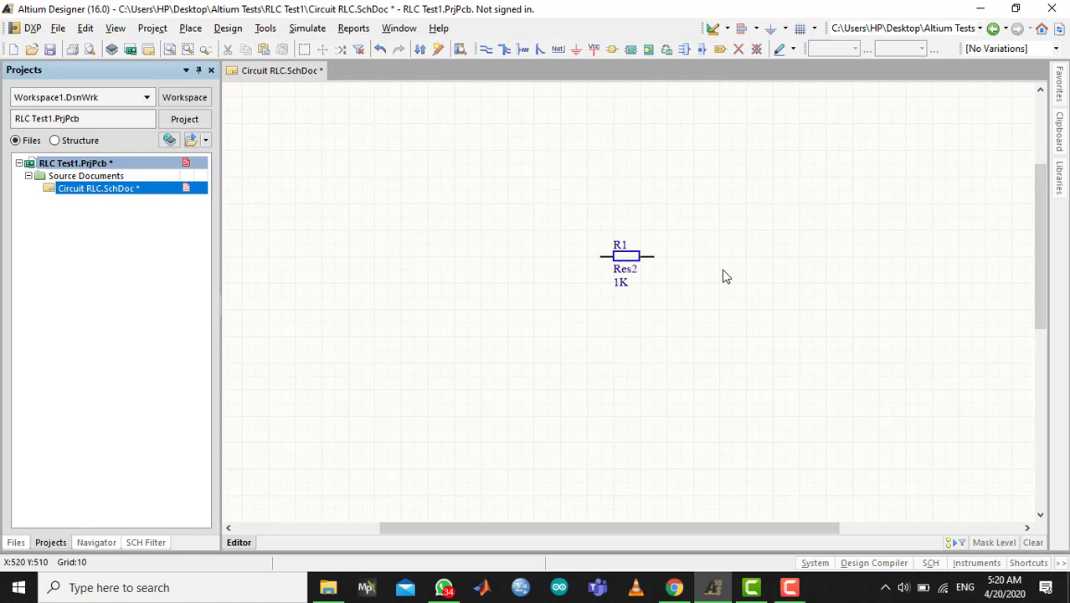
# Filter the library by 'induc' and choose the Inductor Iron part.
pyautogui.press('p')
pyautogui.press('p')
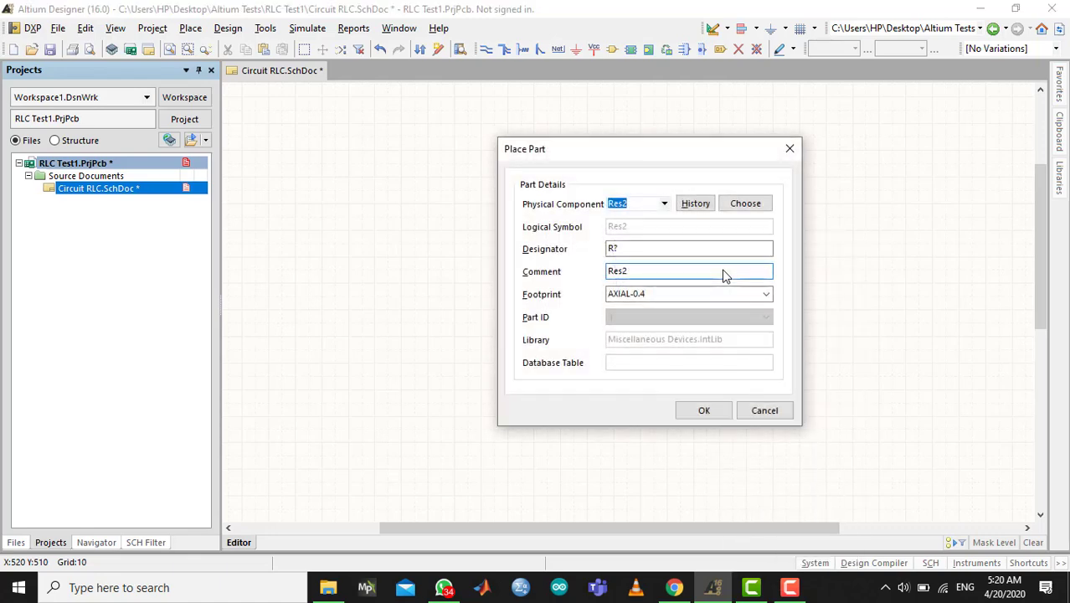
pyautogui.click(745, 204)
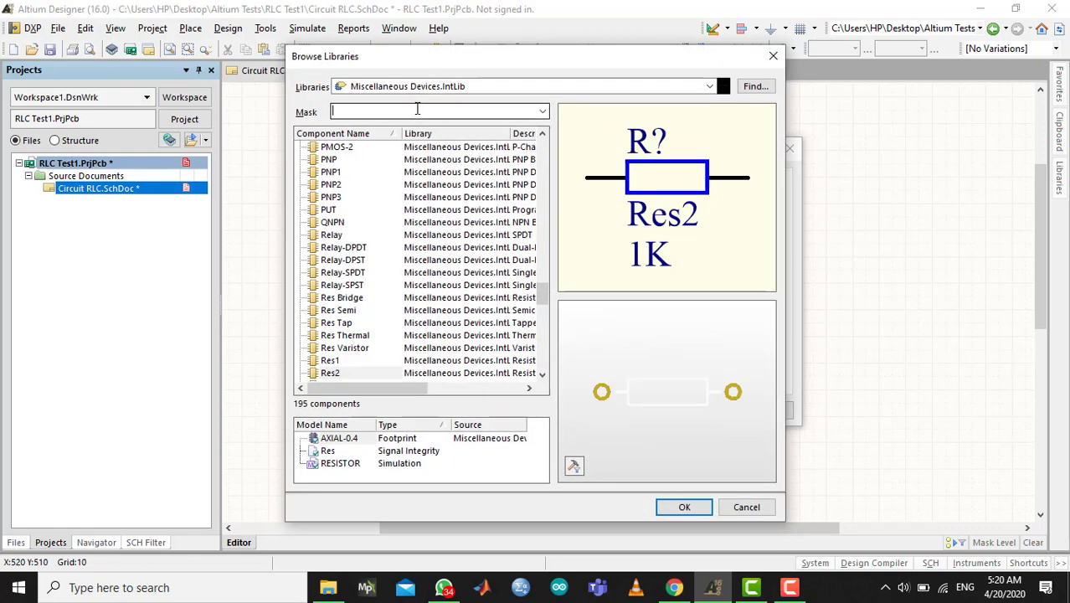
pyautogui.write('induc')
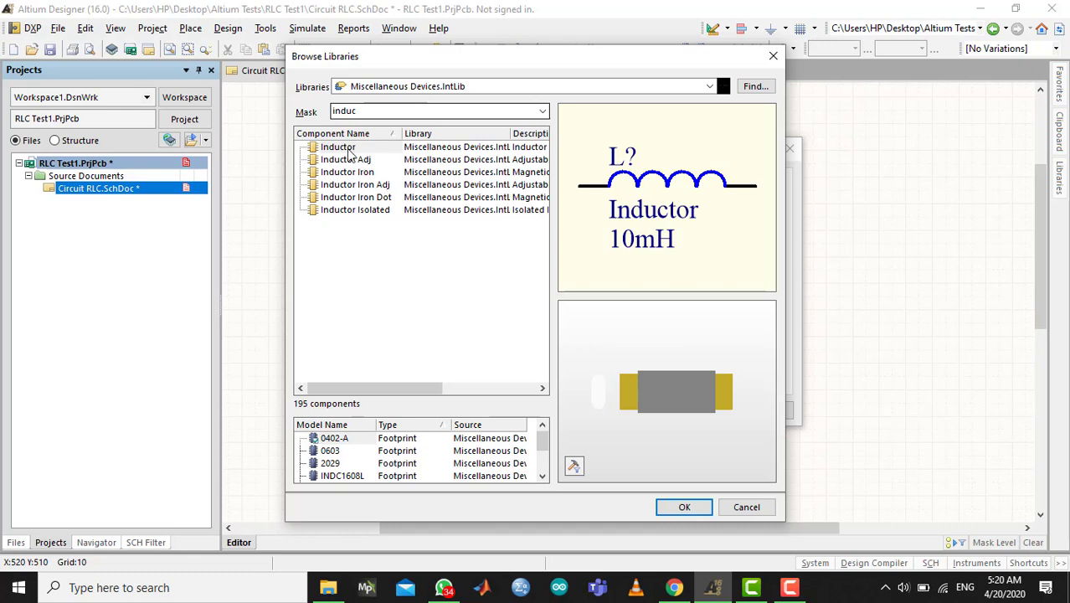
pyautogui.click(349, 149)
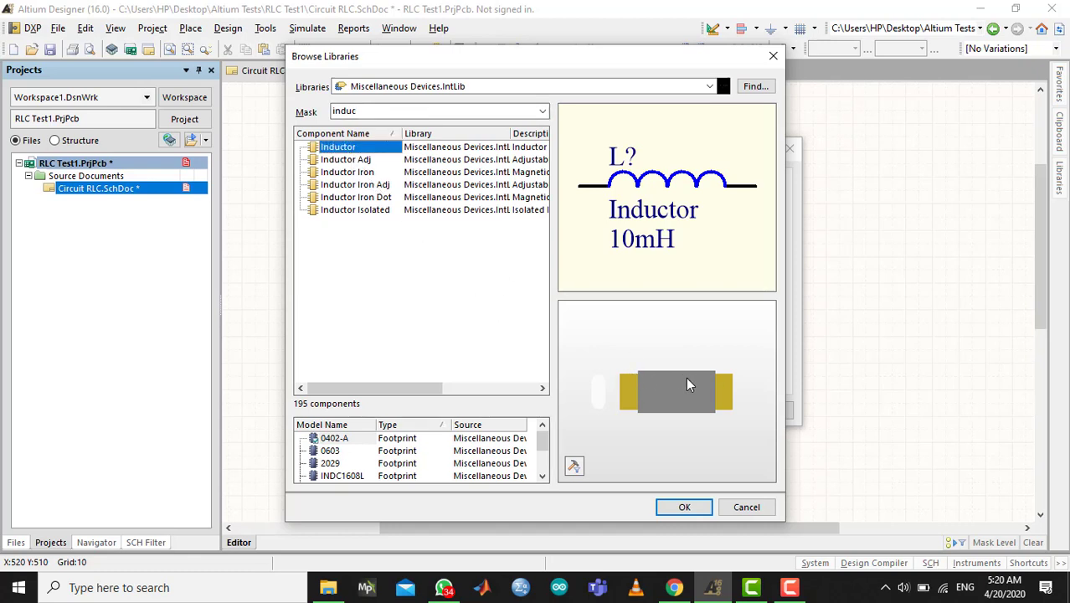
pyautogui.click(339, 160)
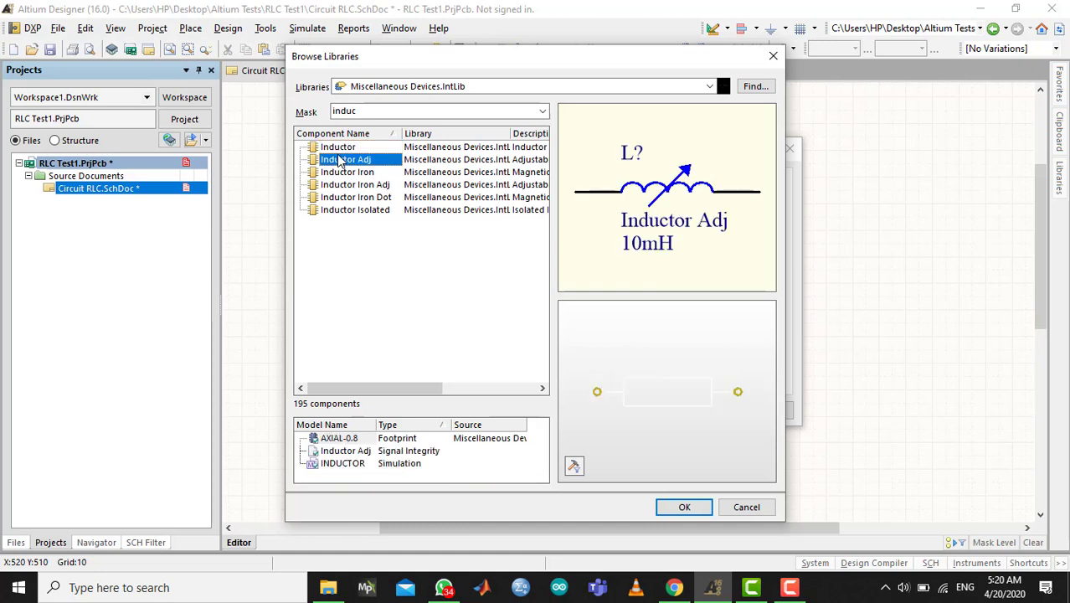
pyautogui.press('Down')
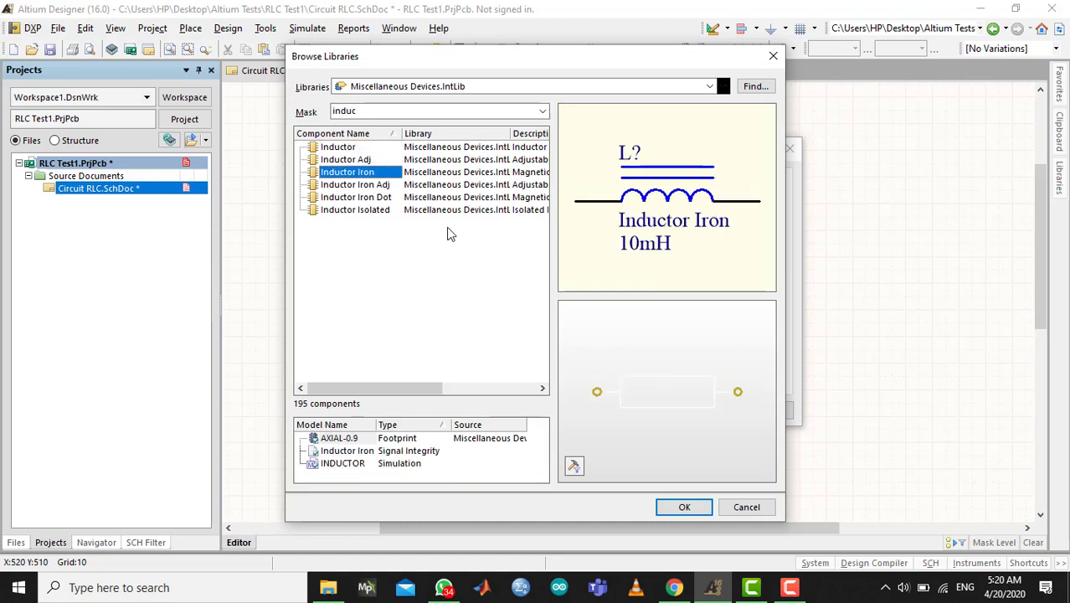
pyautogui.click(408, 199)
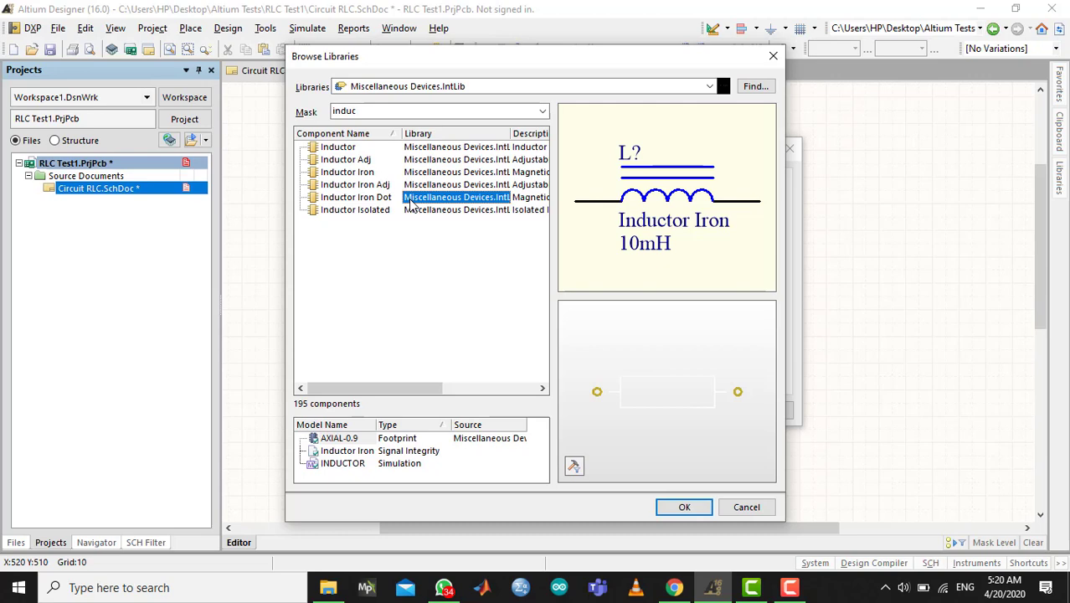
pyautogui.click(353, 159)
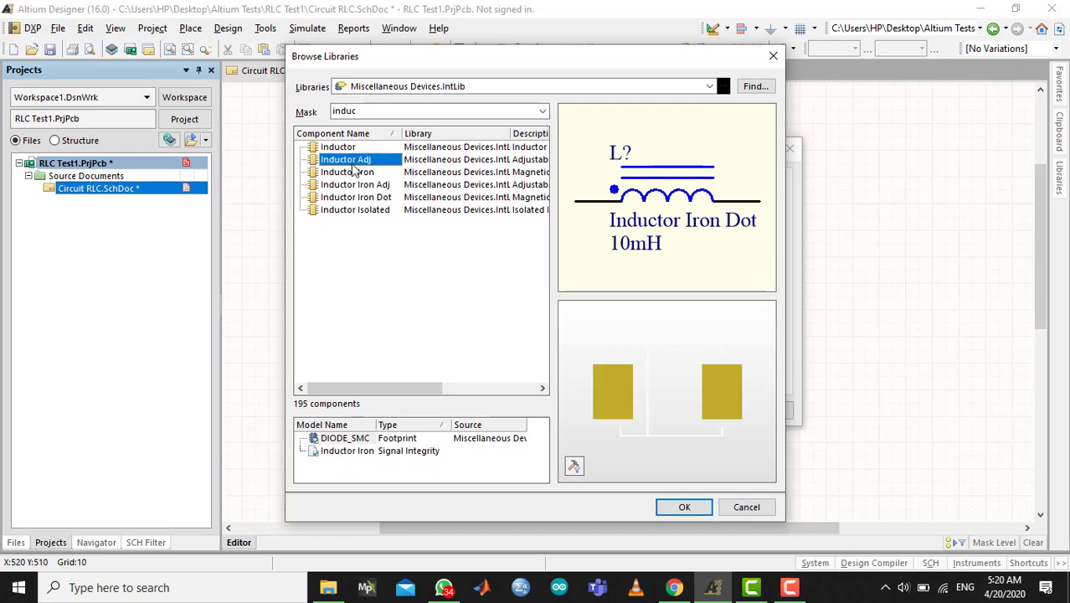
pyautogui.click(351, 171)
pyautogui.click(682, 507)
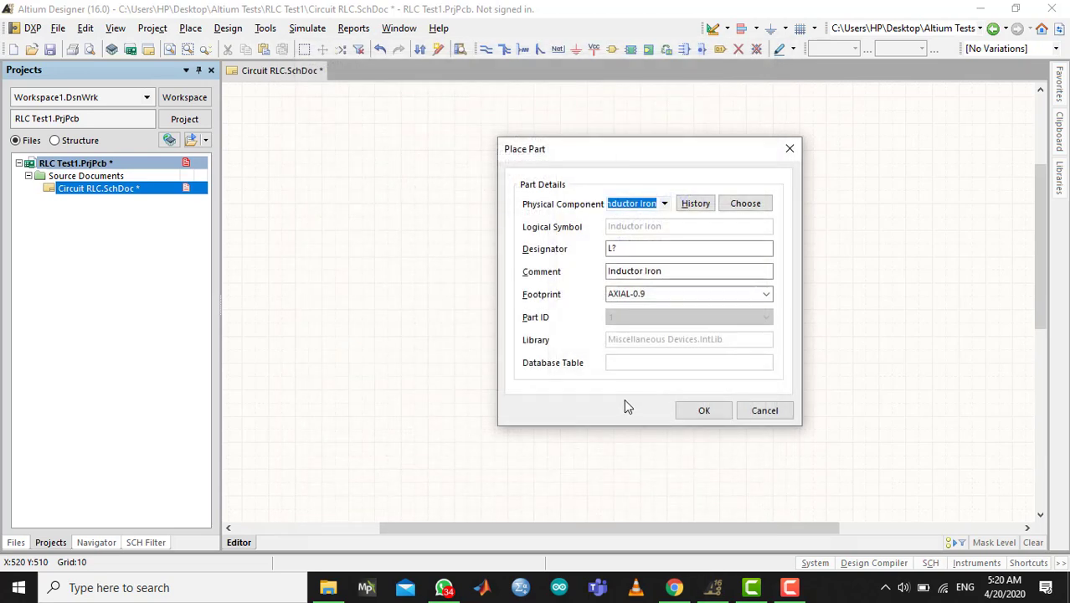
# Place the inductor vertically to the right of and below R1.
pyautogui.click(704, 410)
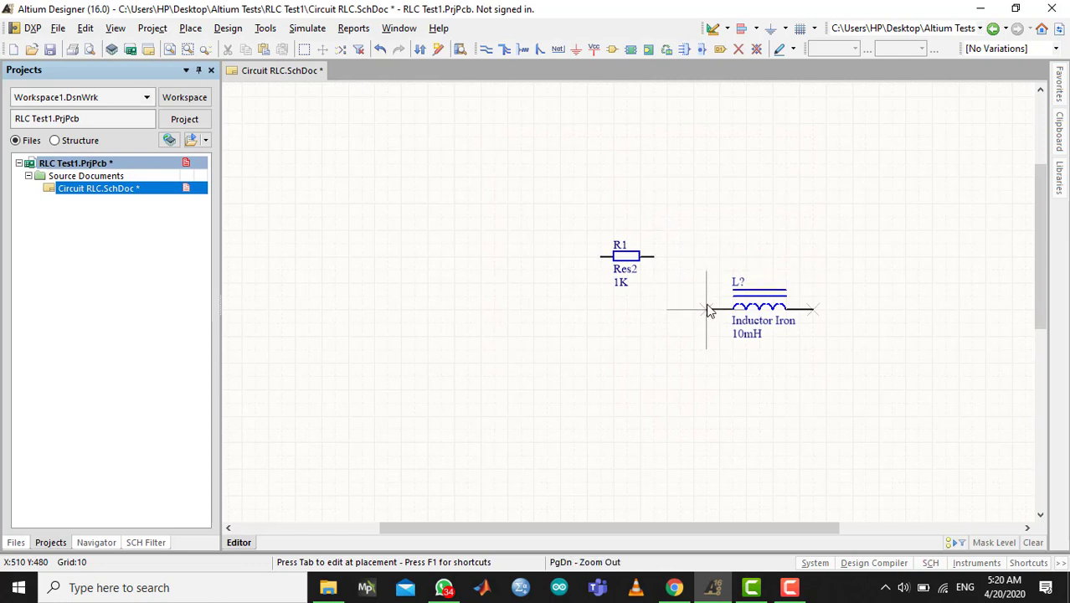
pyautogui.press('space')
pyautogui.press('space')
pyautogui.press('space')
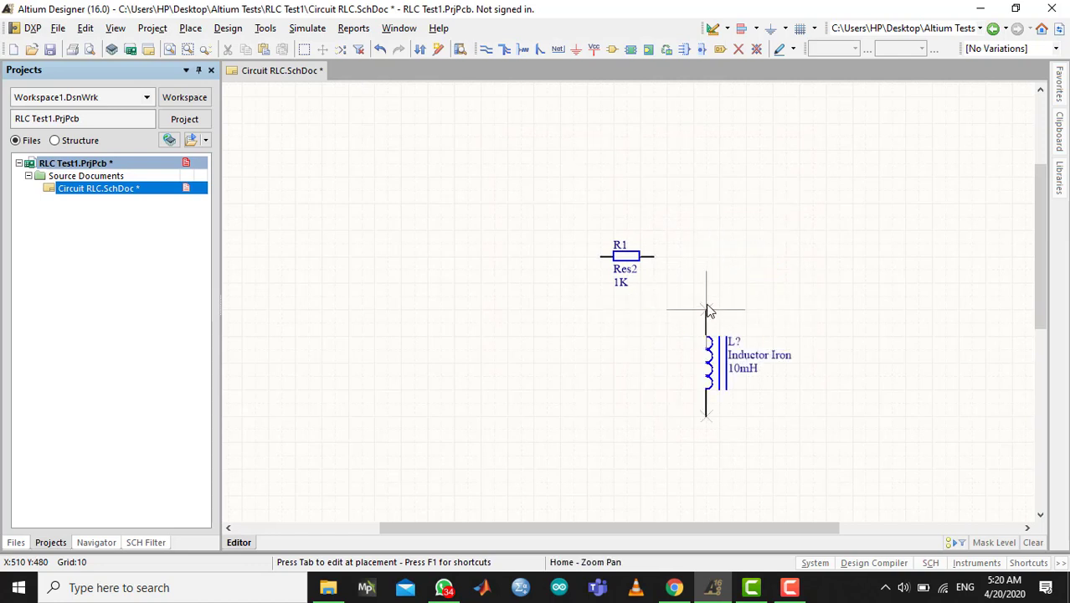
pyautogui.click(720, 301)
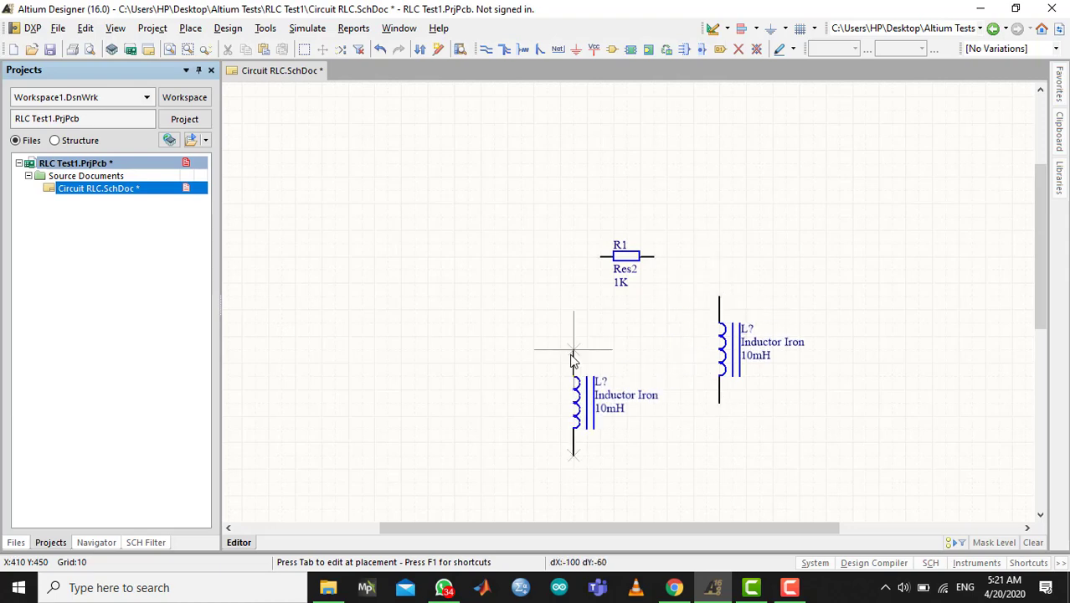
pyautogui.rightClick(574, 358)
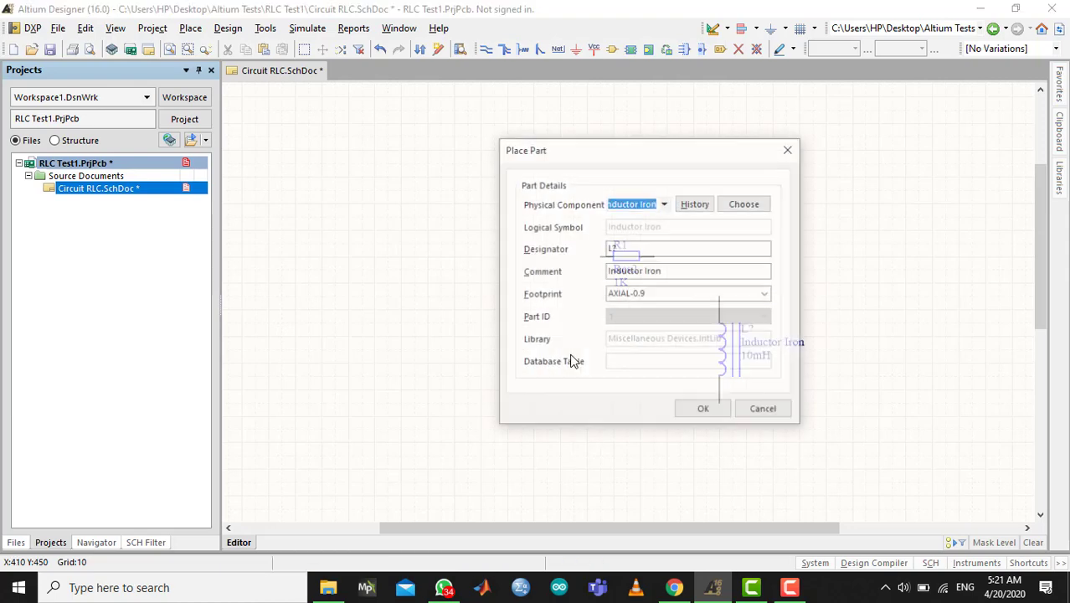
# Choose the Cap part with the 'ca' filter and place C1 left of the inductor.
pyautogui.click(745, 204)
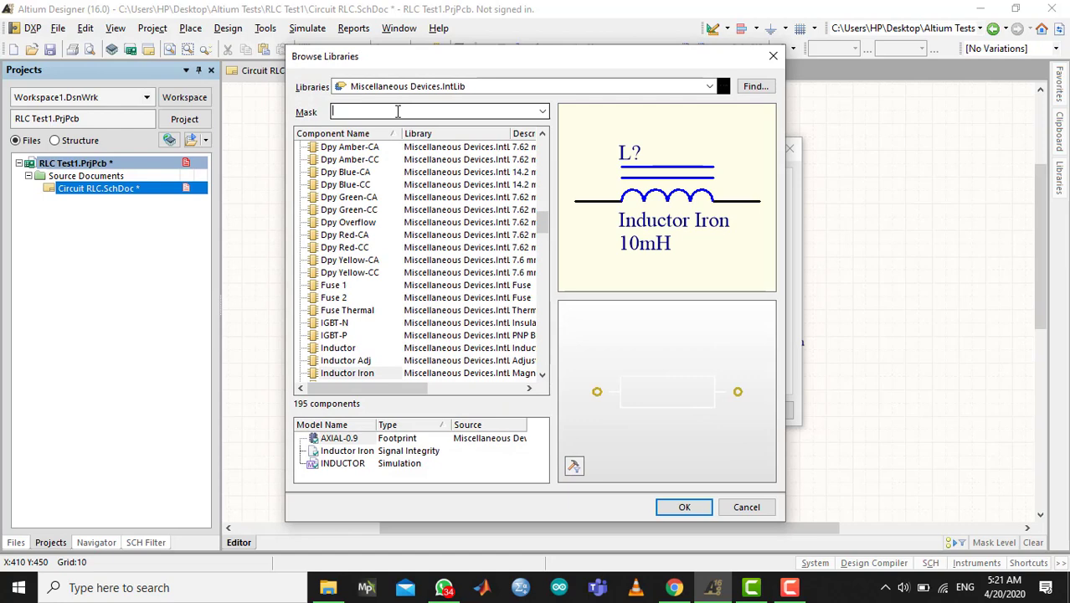
pyautogui.write('cap')
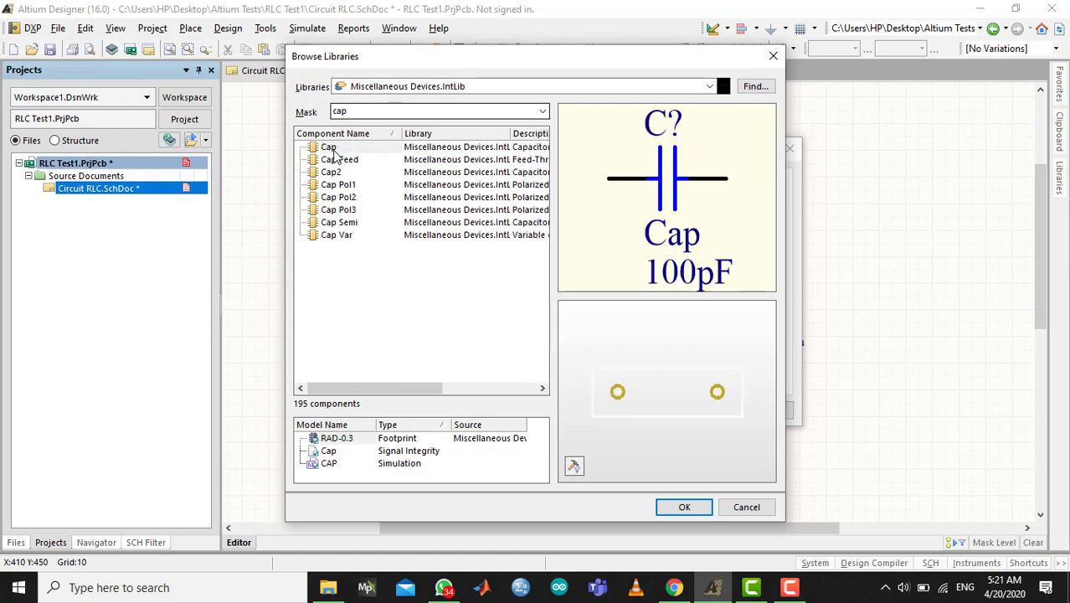
pyautogui.click(334, 150)
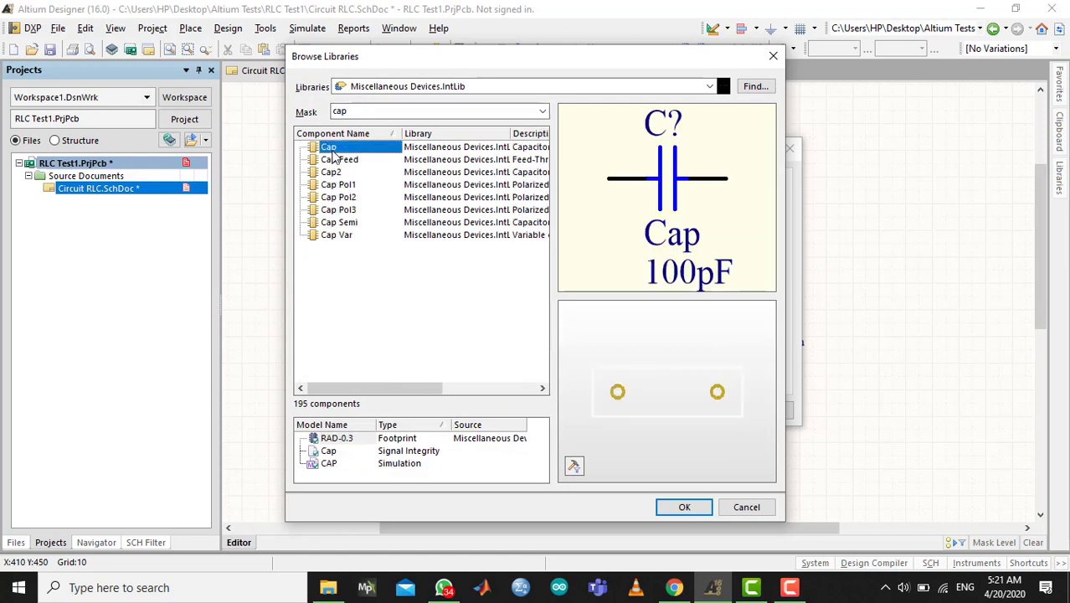
pyautogui.click(685, 506)
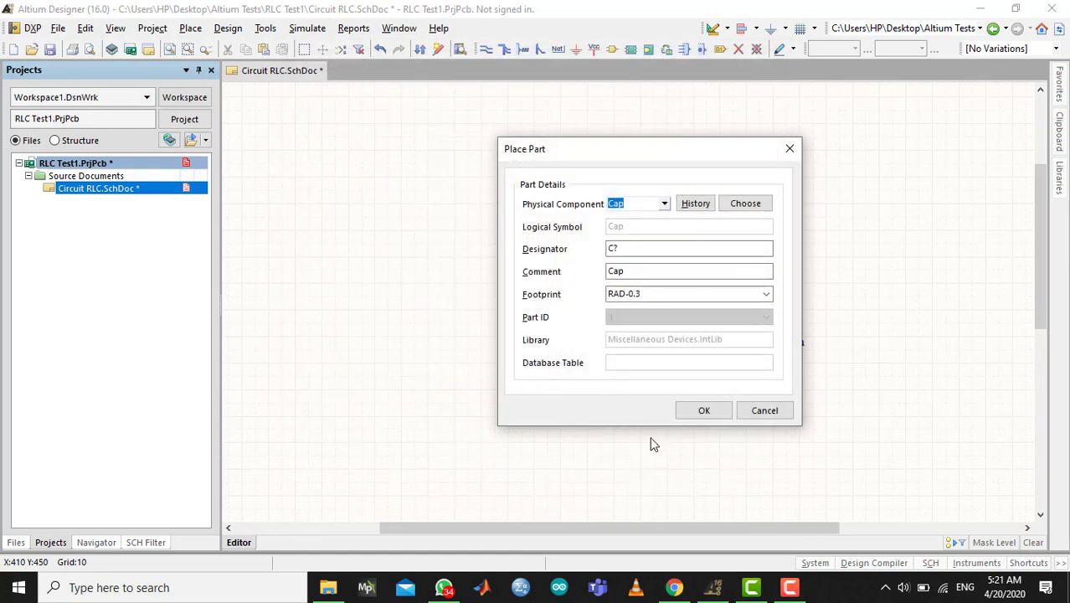
pyautogui.click(622, 249)
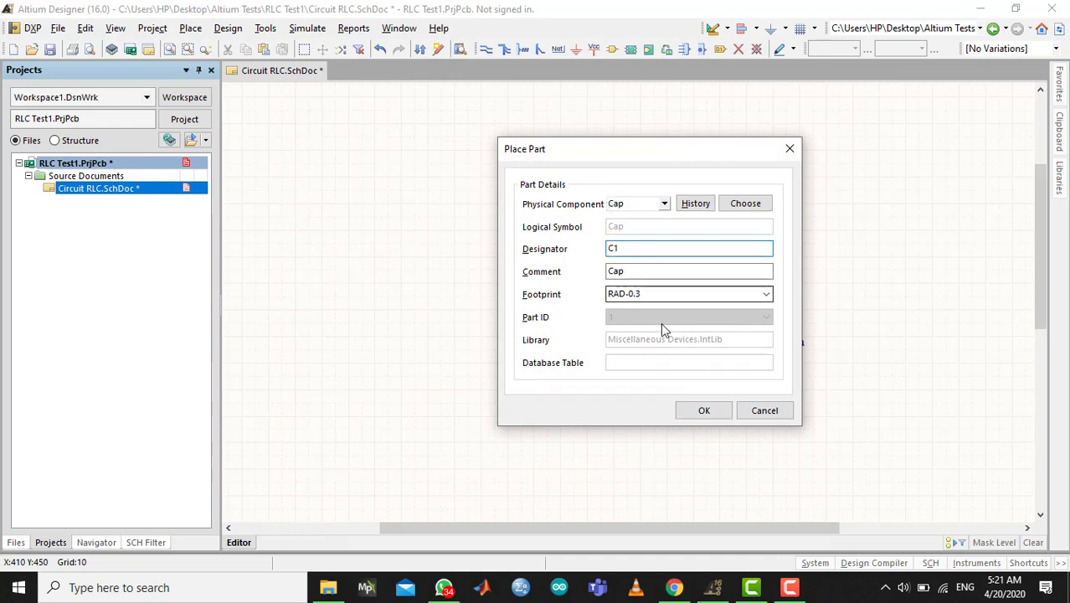
pyautogui.click(704, 410)
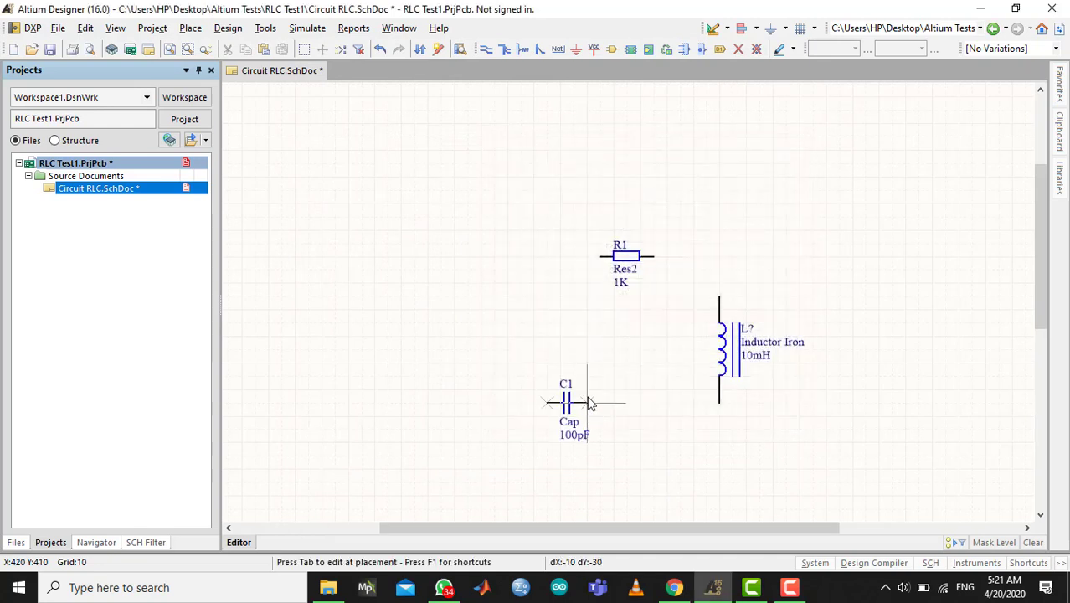
pyautogui.click(600, 403)
pyautogui.press('Escape')
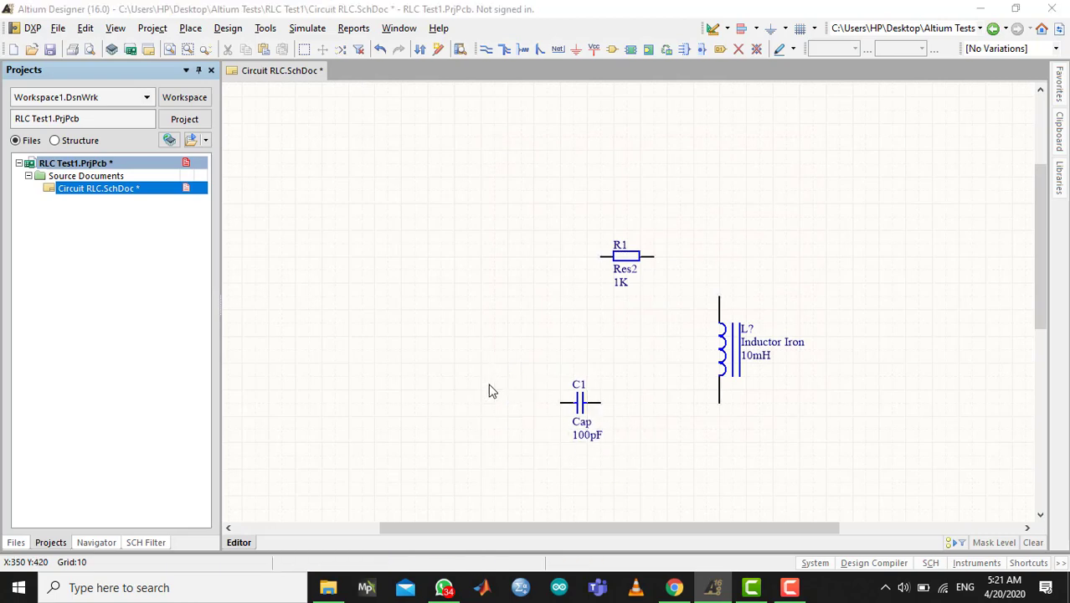
pyautogui.click(764, 408)
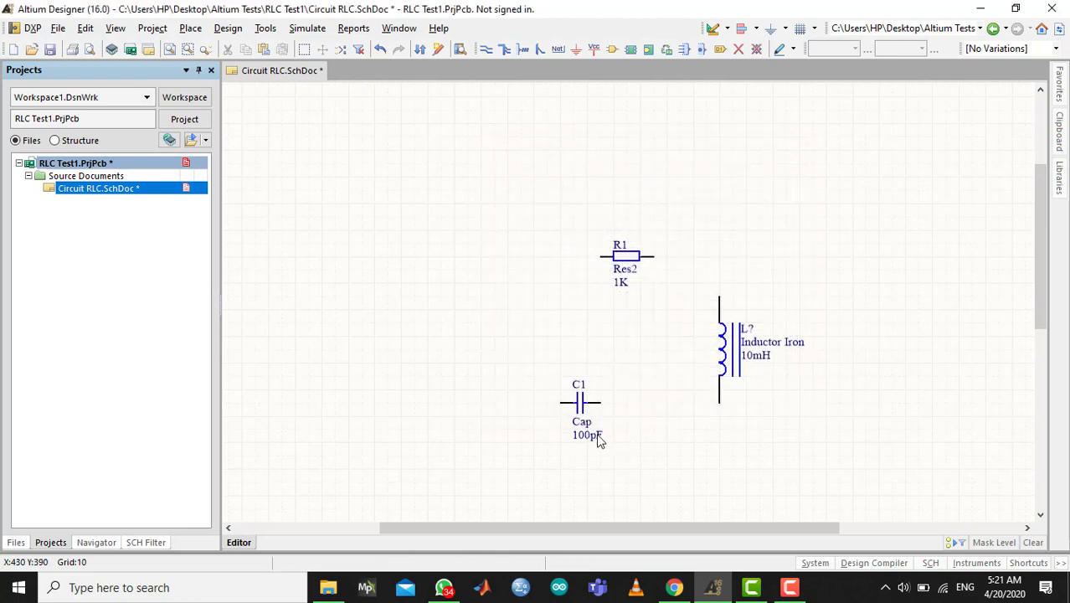
# Change the capacitor's value from 100pF to 100uF.
pyautogui.doubleClick(598, 436)
pyautogui.click(717, 424)
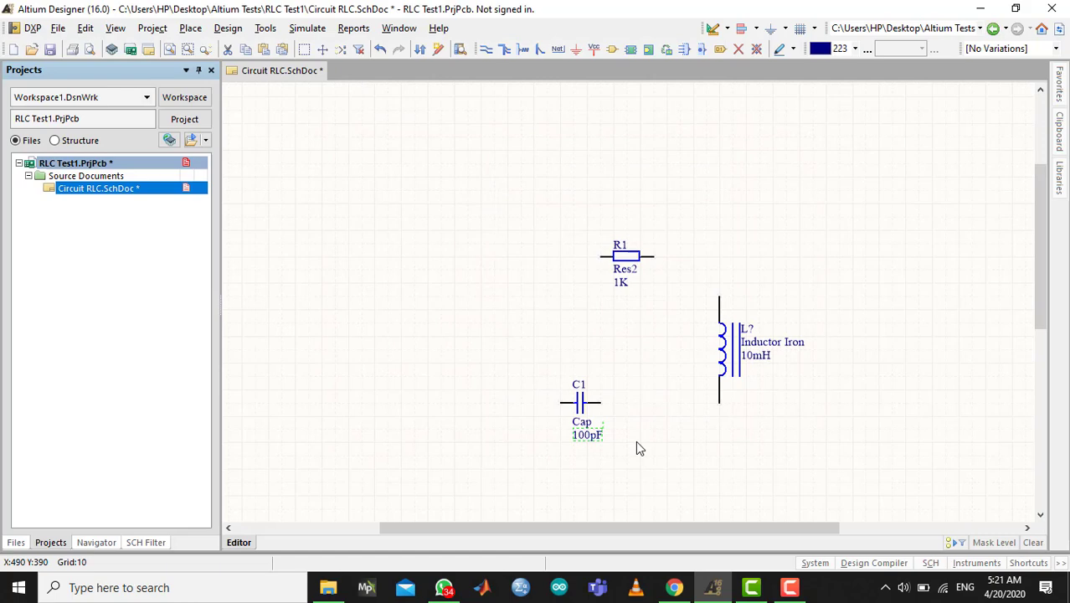
pyautogui.press('Return')
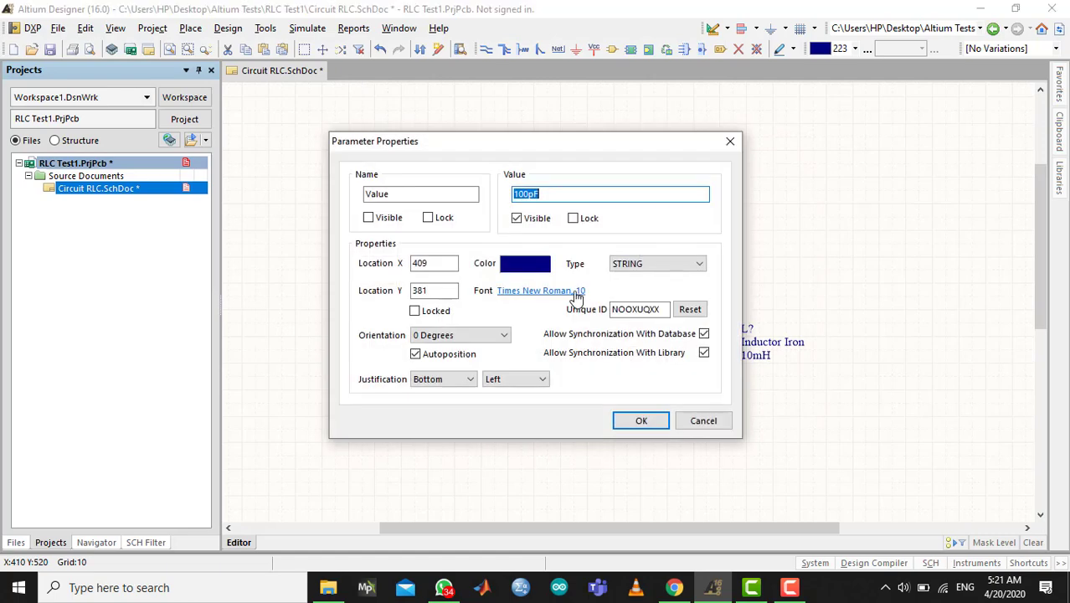
pyautogui.press('Right')
pyautogui.press('Left')
pyautogui.press('Left')
pyautogui.click(643, 419)
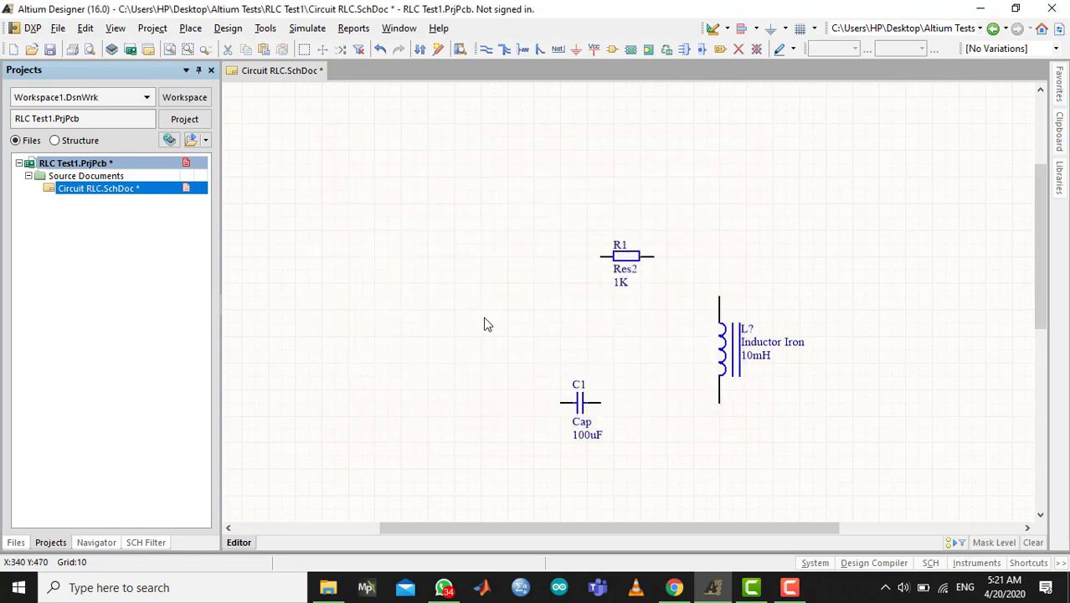
# Place a vertical Battery, found with the 'ba' filter, left of R1 and C1.
pyautogui.press('p')
pyautogui.press('p')
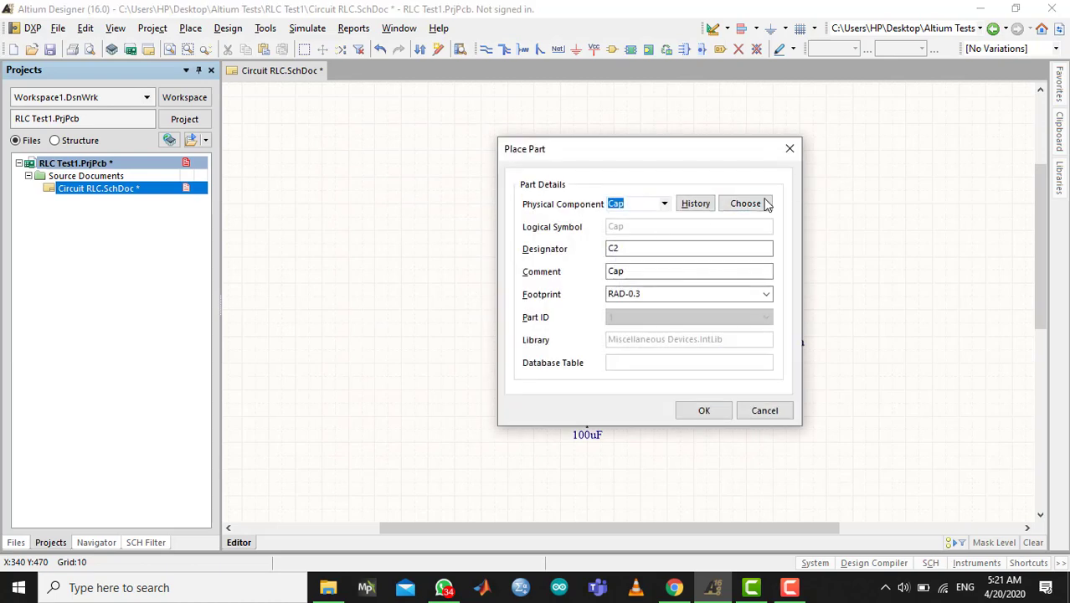
pyautogui.press('Return')
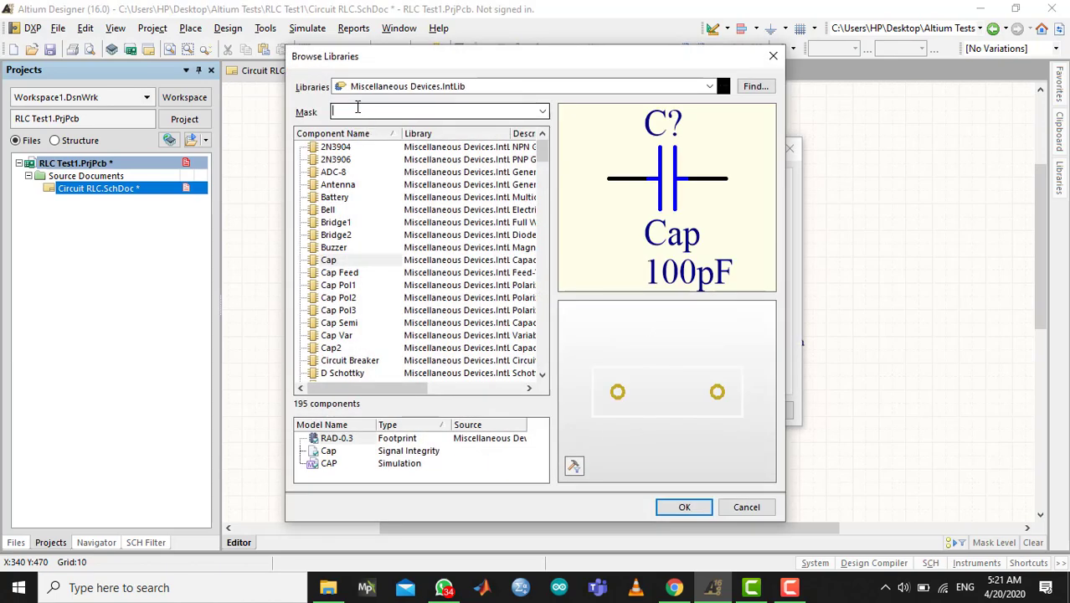
pyautogui.write('bat')
pyautogui.click(322, 148)
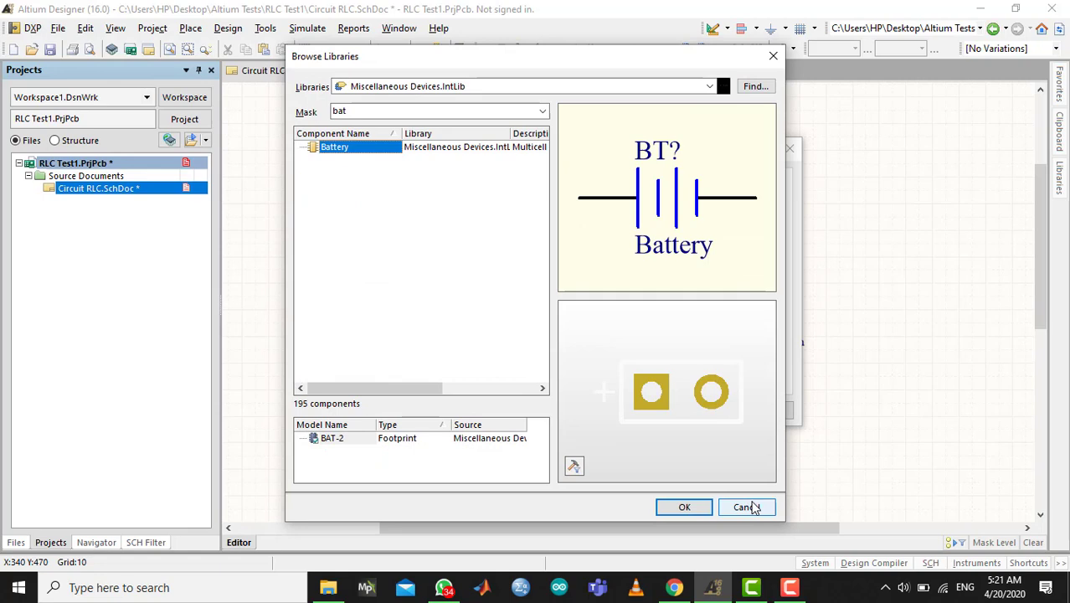
pyautogui.click(683, 506)
pyautogui.click(676, 410)
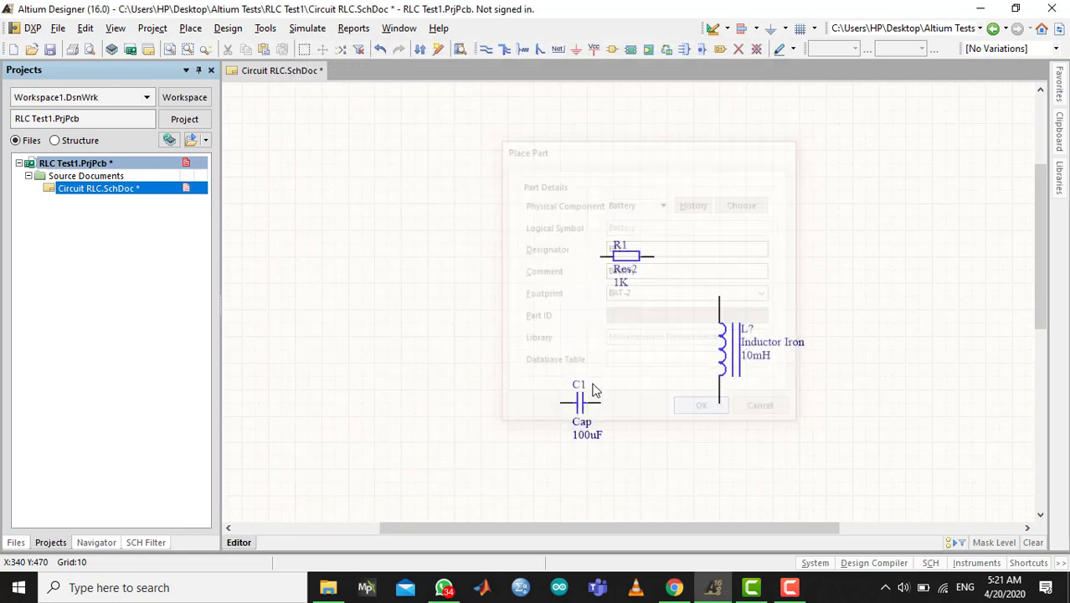
pyautogui.press('space')
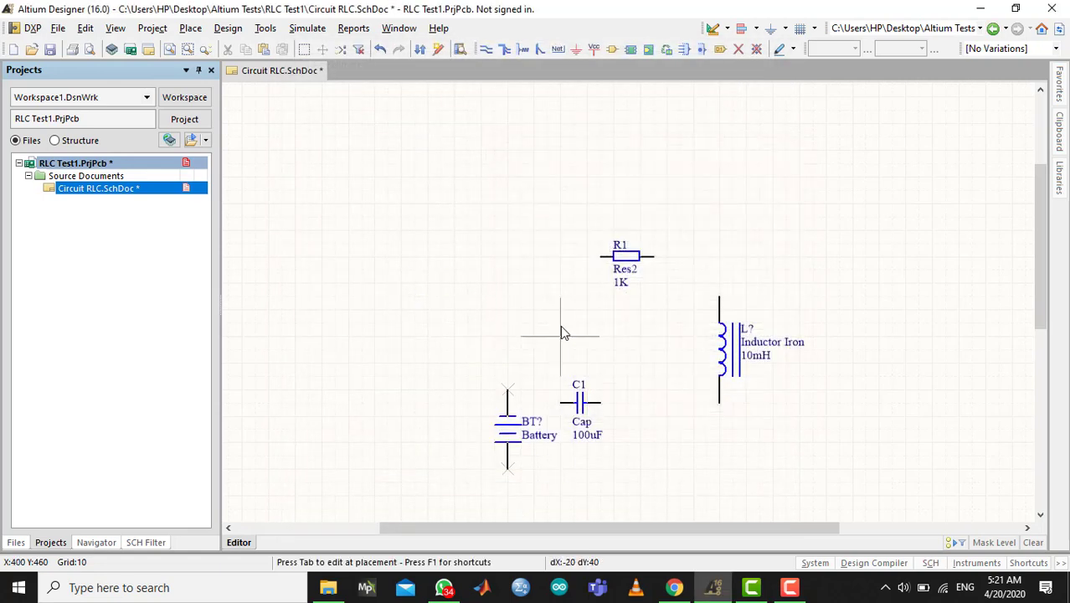
pyautogui.click(525, 243)
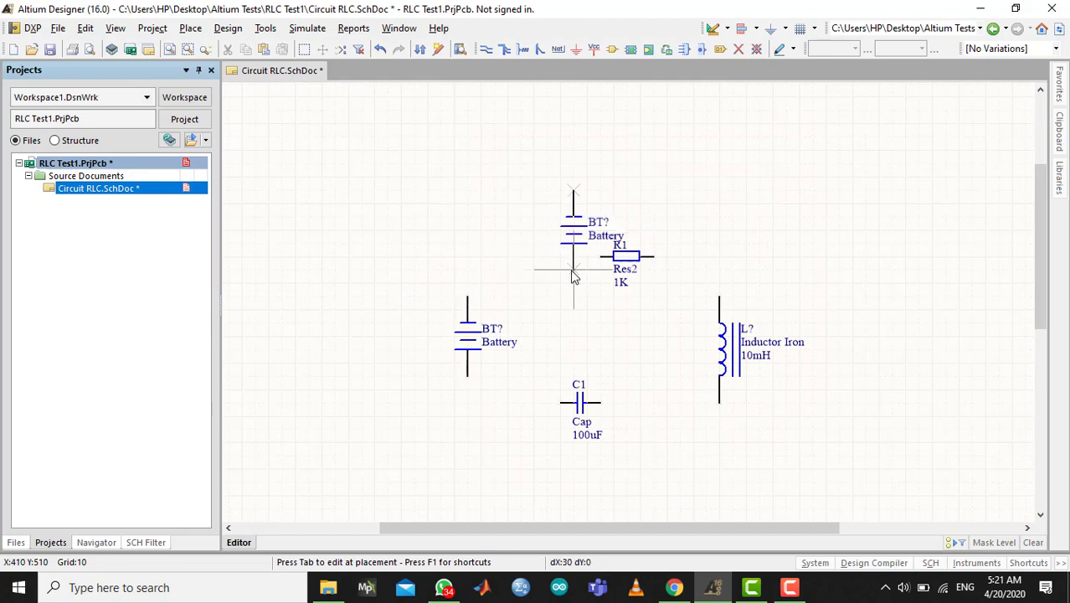
pyautogui.press('Escape')
pyautogui.click(763, 410)
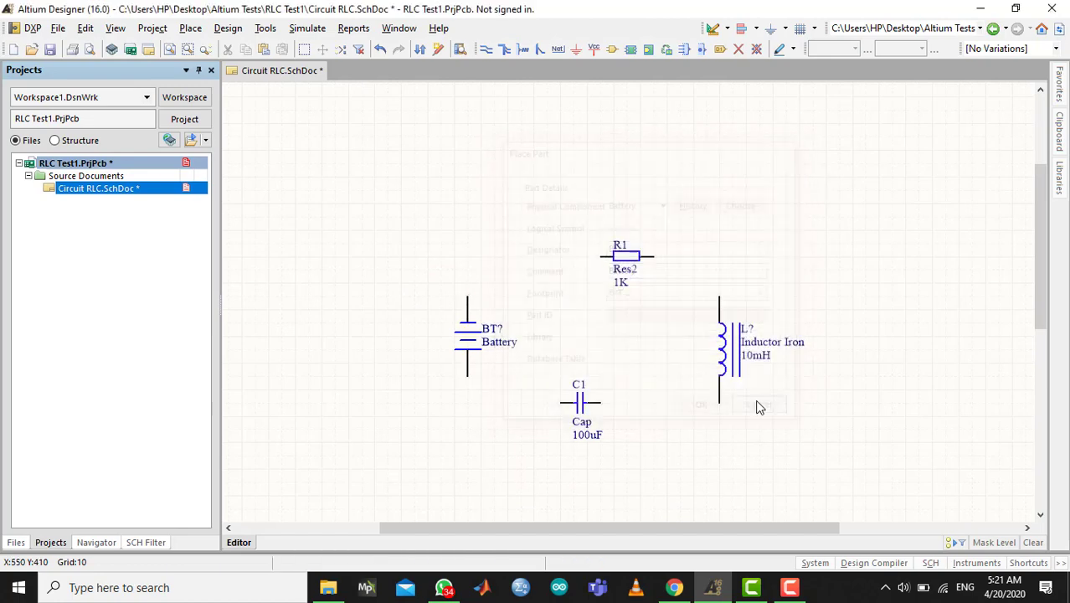
# Wire the battery's top terminal to R1, and R1 to the inductor's top pin.
pyautogui.click(488, 51)
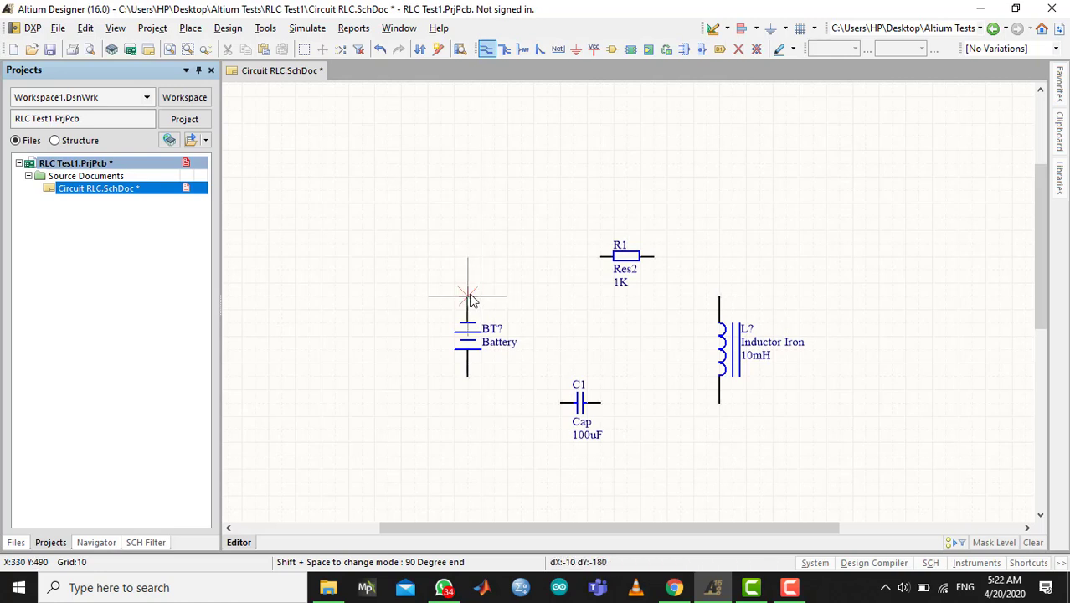
pyautogui.click(468, 299)
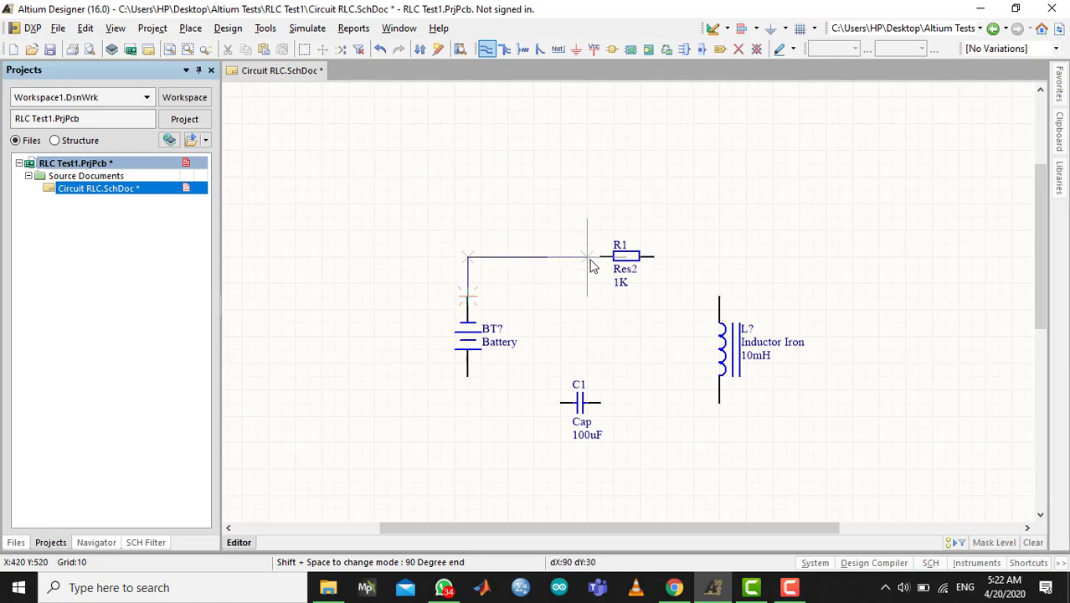
pyautogui.press('End')
pyautogui.press('Home')
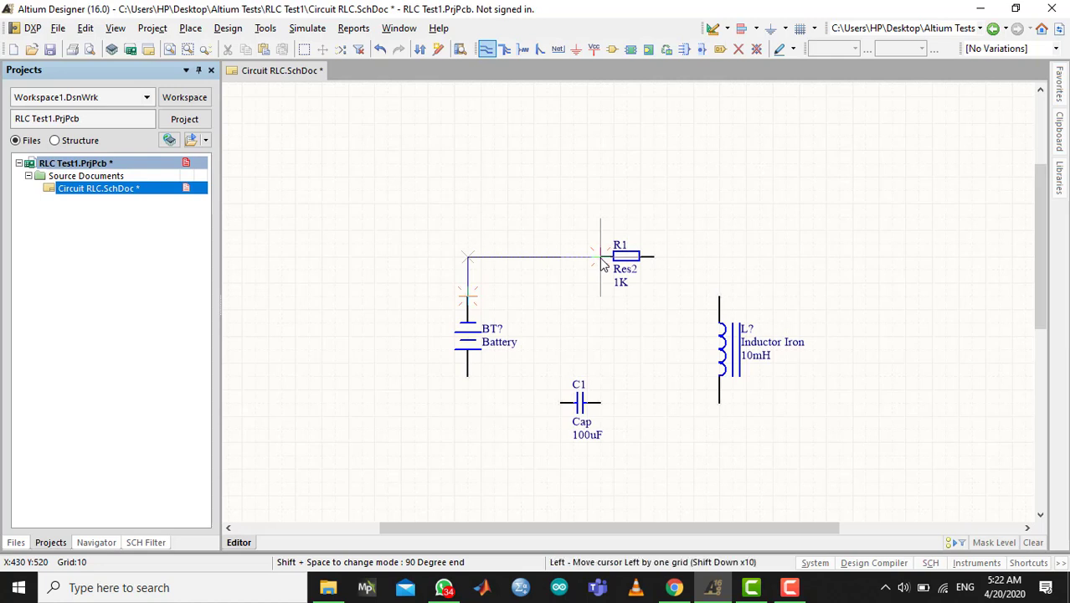
pyautogui.click(602, 261)
pyautogui.click(655, 257)
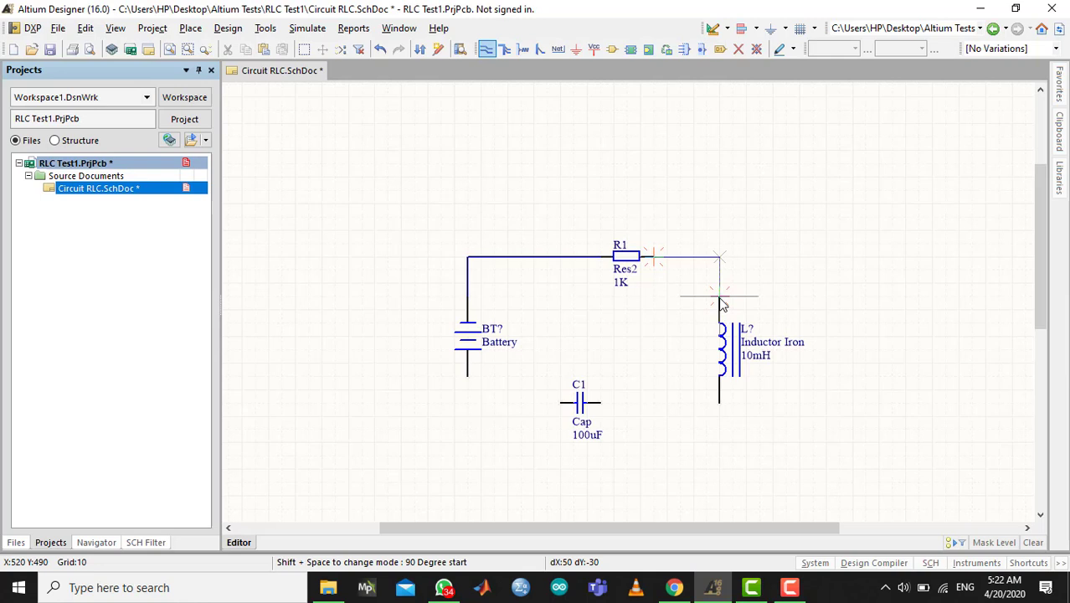
pyautogui.click(720, 300)
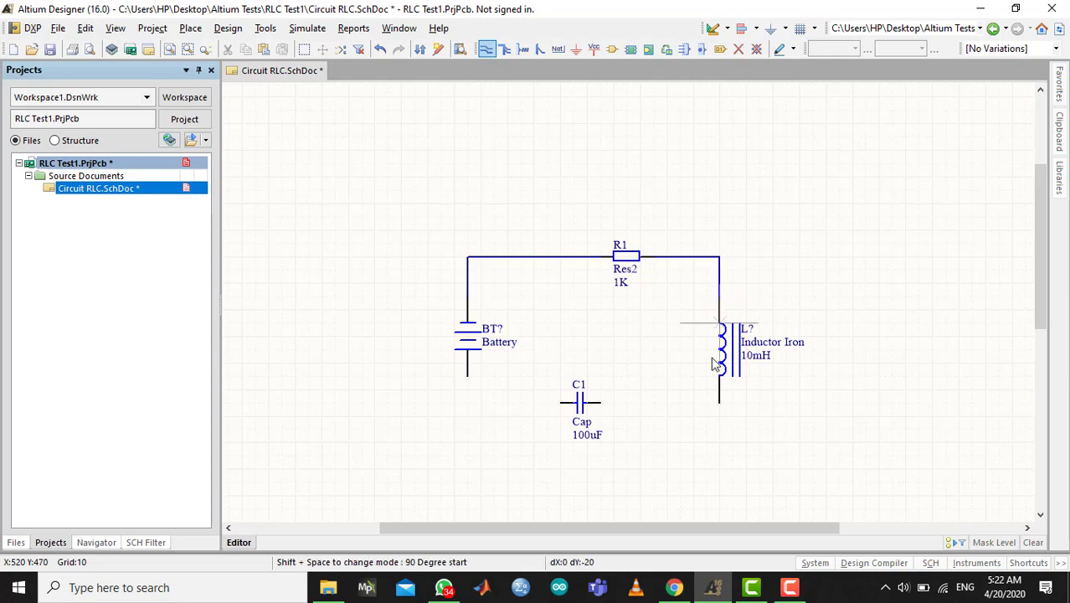
# Wire the inductor's bottom pin to C1 and C1 back to the battery's bottom pin.
pyautogui.click(720, 403)
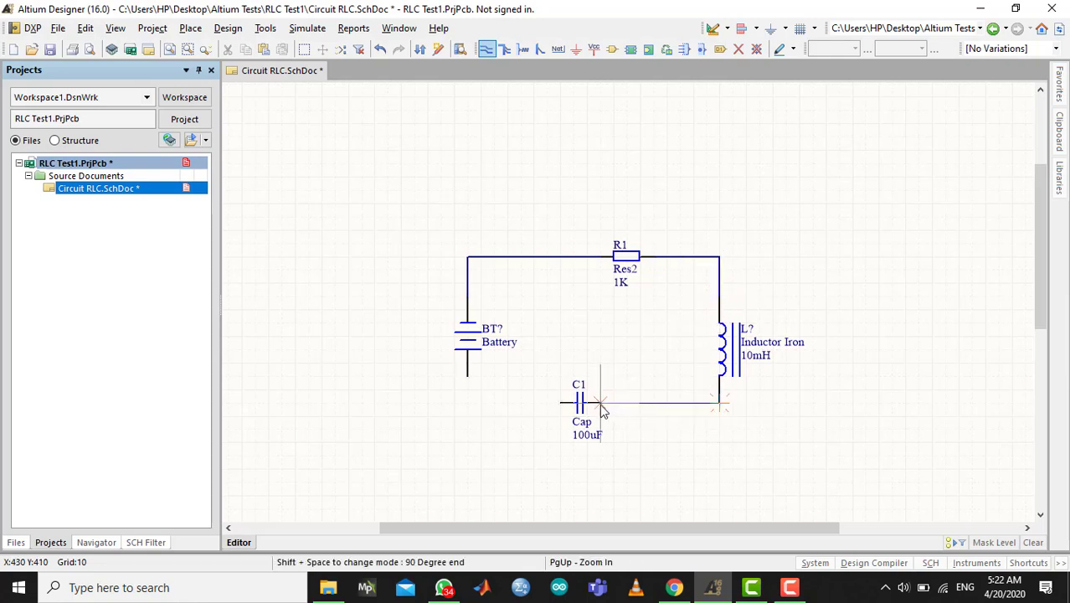
pyautogui.click(601, 402)
pyautogui.click(571, 403)
pyautogui.click(467, 379)
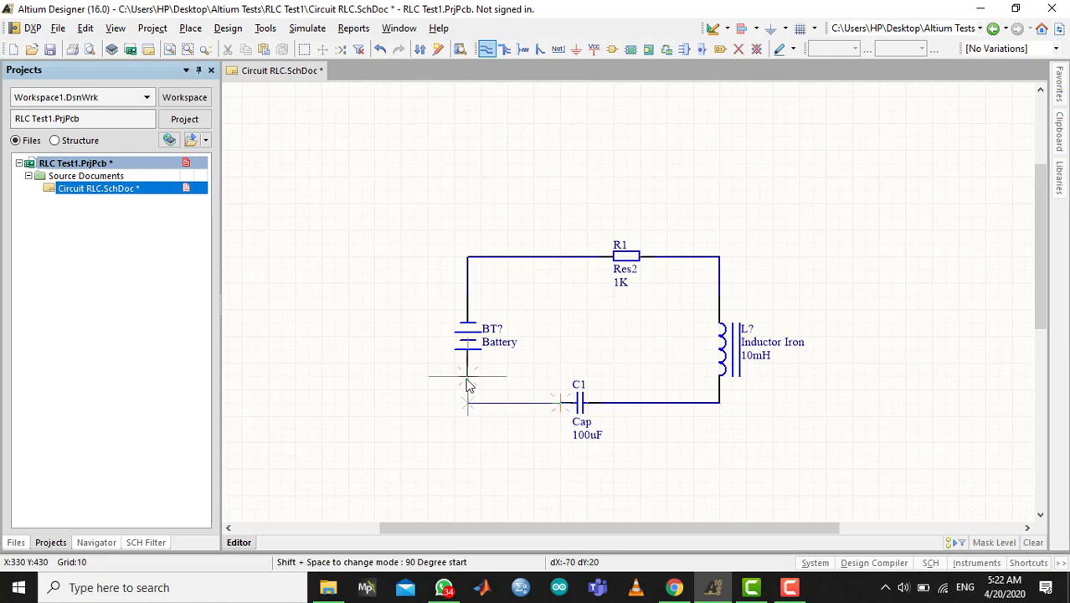
pyautogui.rightClick(487, 382)
pyautogui.rightClick(546, 338)
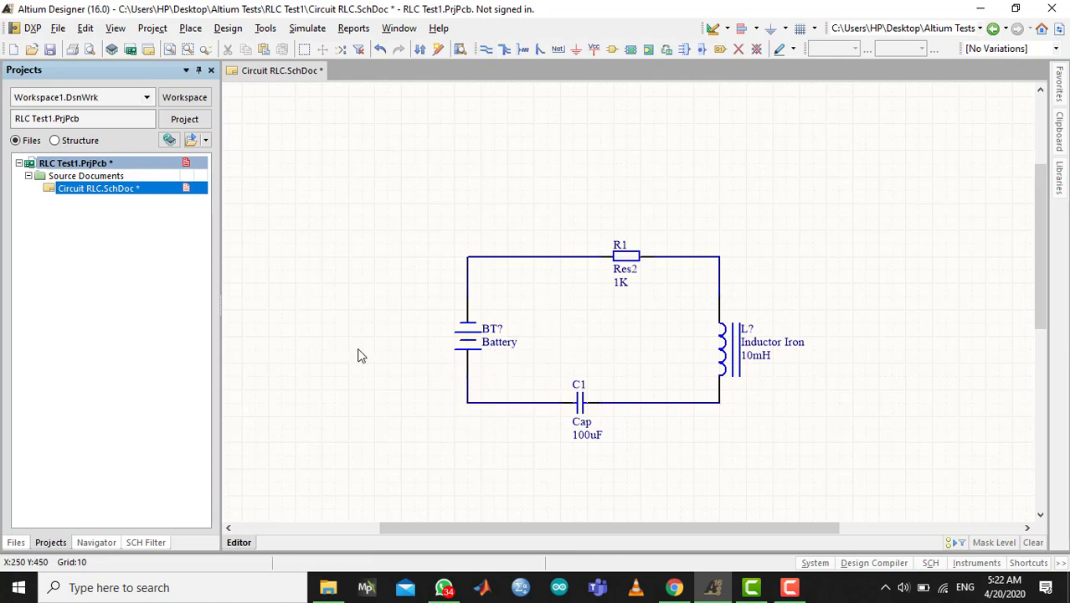
# Save the Circuit RLC schematic with Ctrl+S.
pyautogui.hotkey('ctrl', 's')
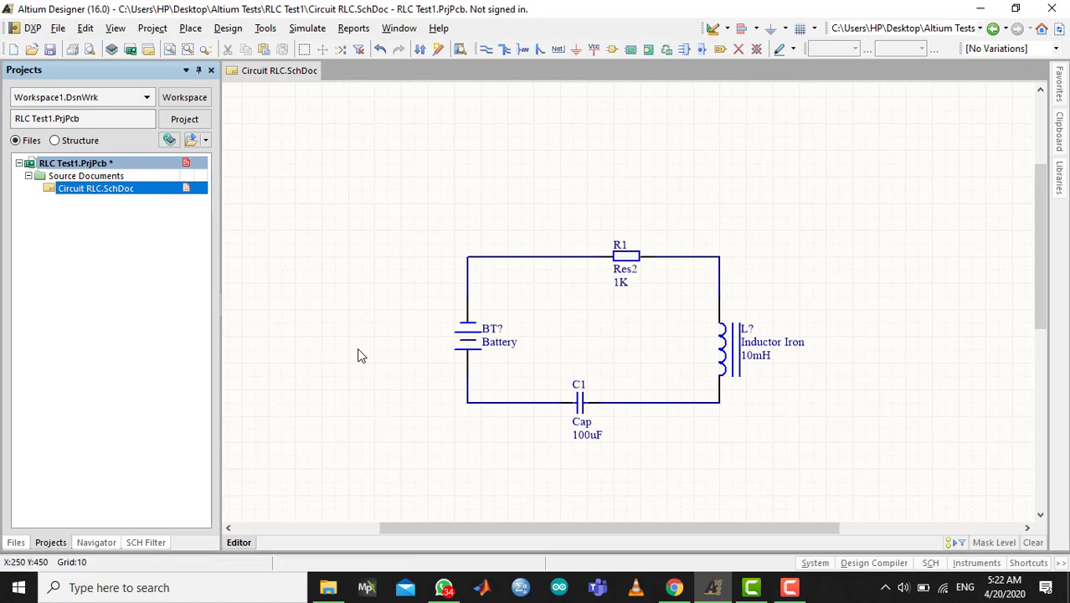
pyautogui.rightClick(126, 189)
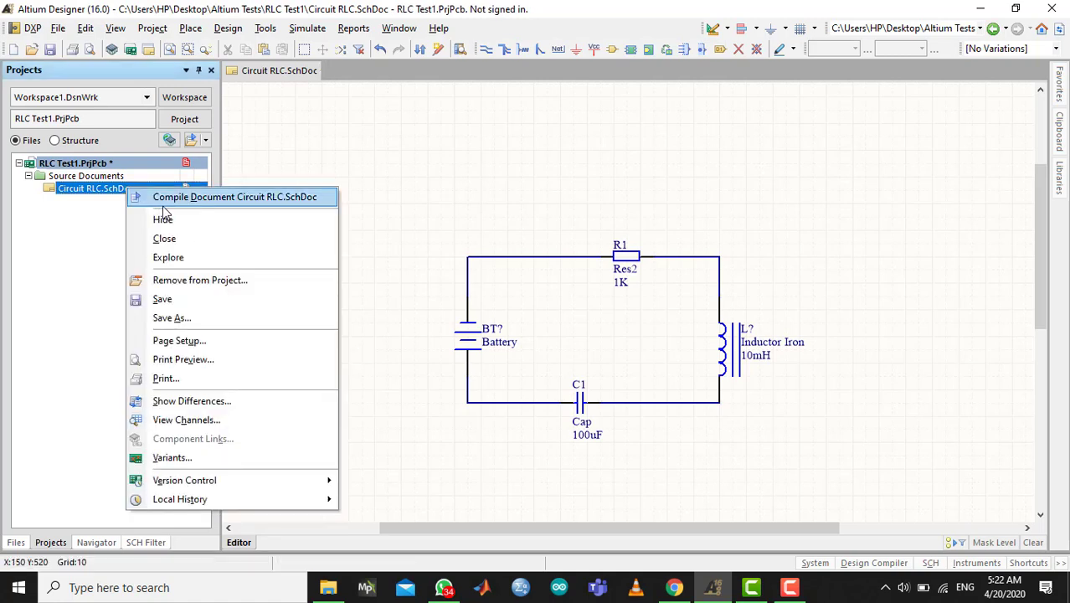
pyautogui.click(163, 207)
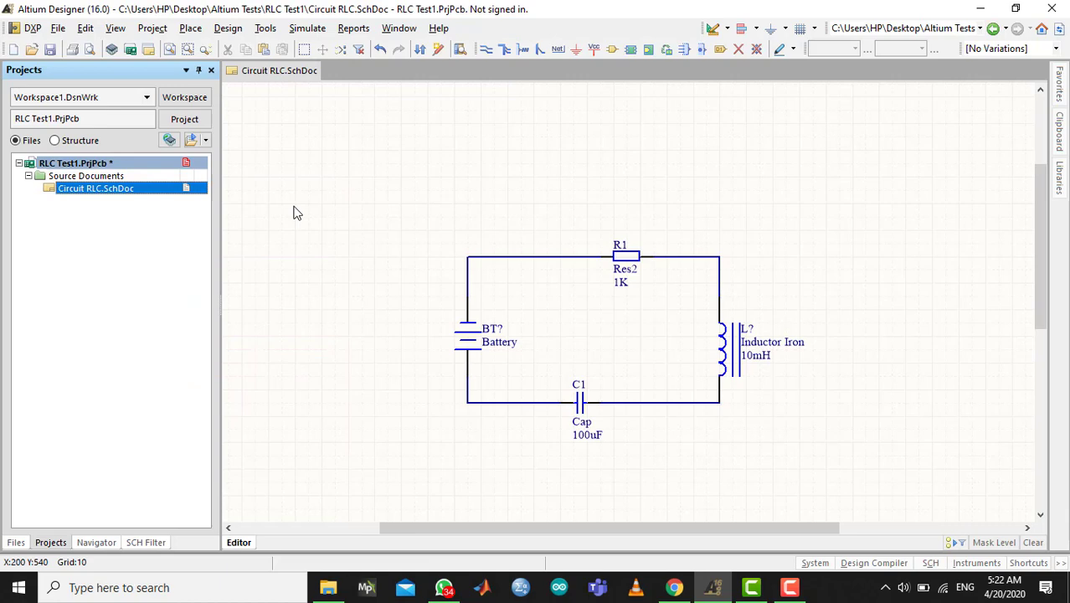
pyautogui.click(228, 29)
pyautogui.click(228, 28)
# Bring up the Files panel and look through its New and Open a project sections.
pyautogui.click(20, 543)
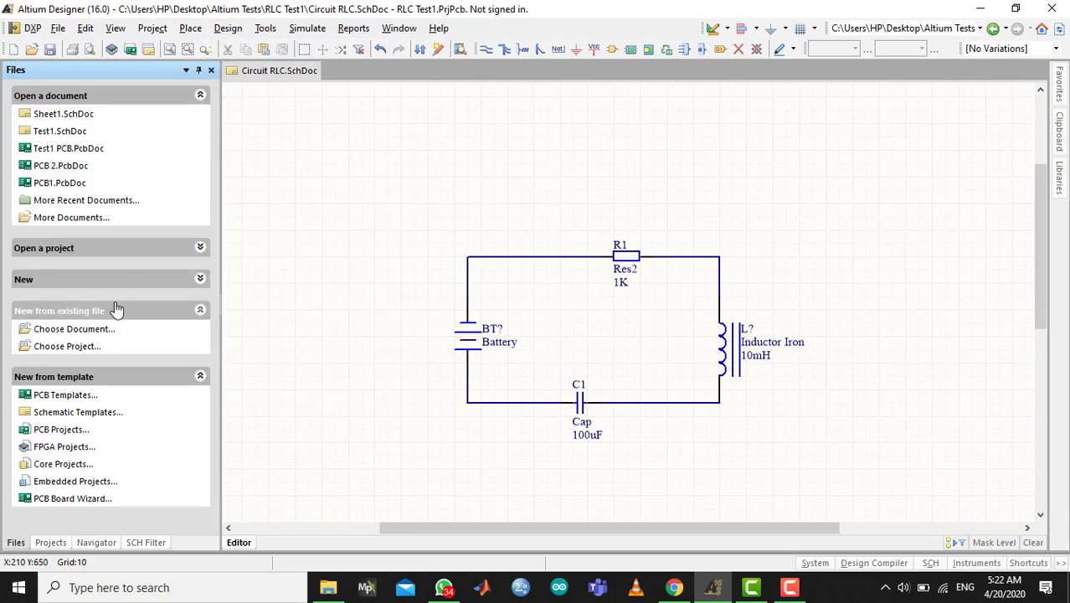
pyautogui.click(42, 544)
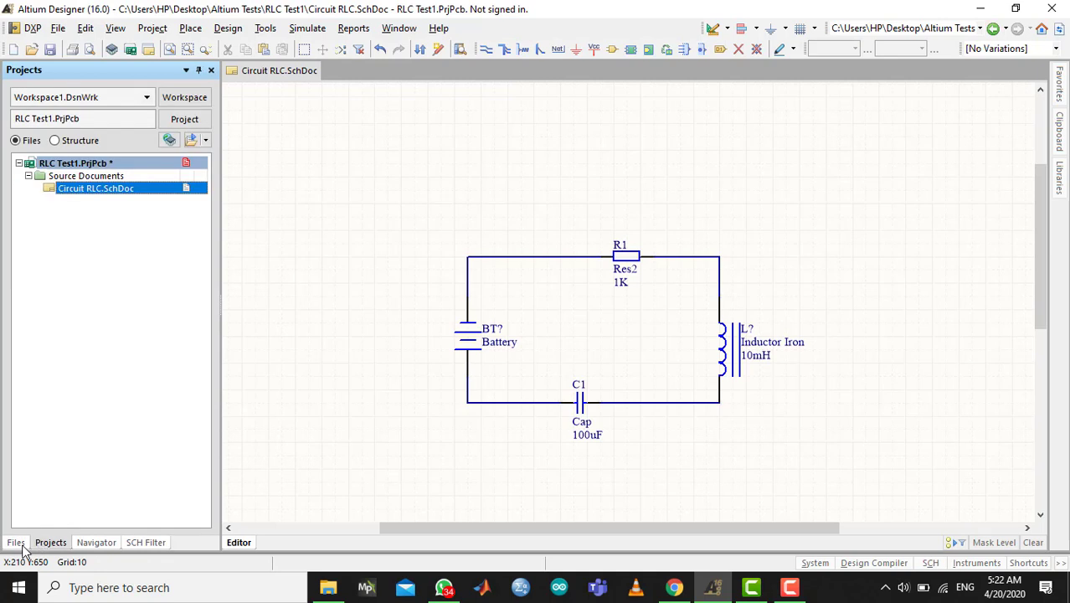
pyautogui.click(16, 542)
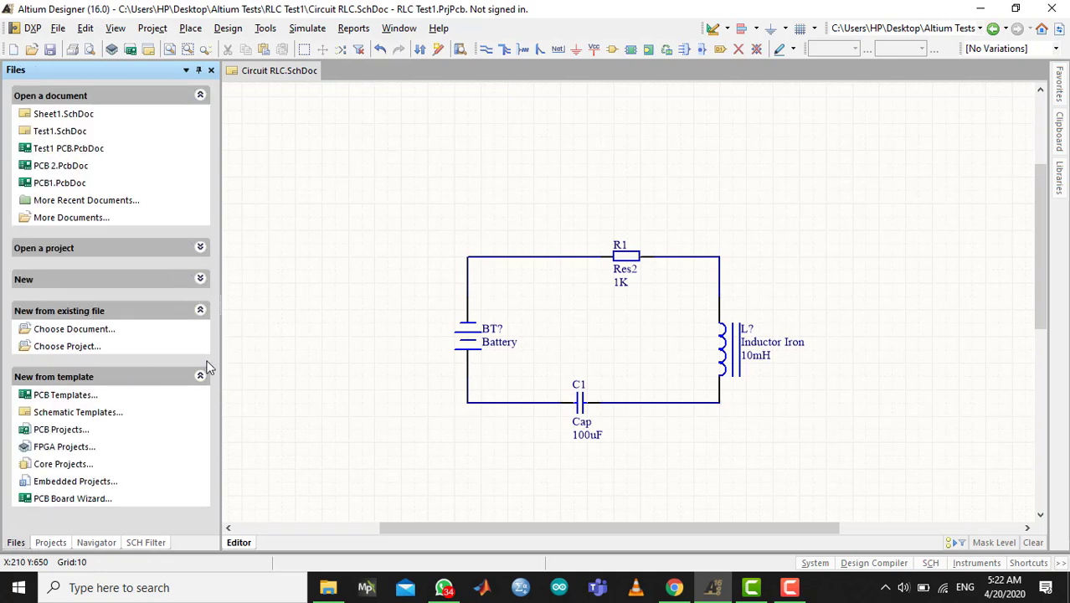
pyautogui.click(200, 279)
pyautogui.click(200, 248)
pyautogui.click(200, 248)
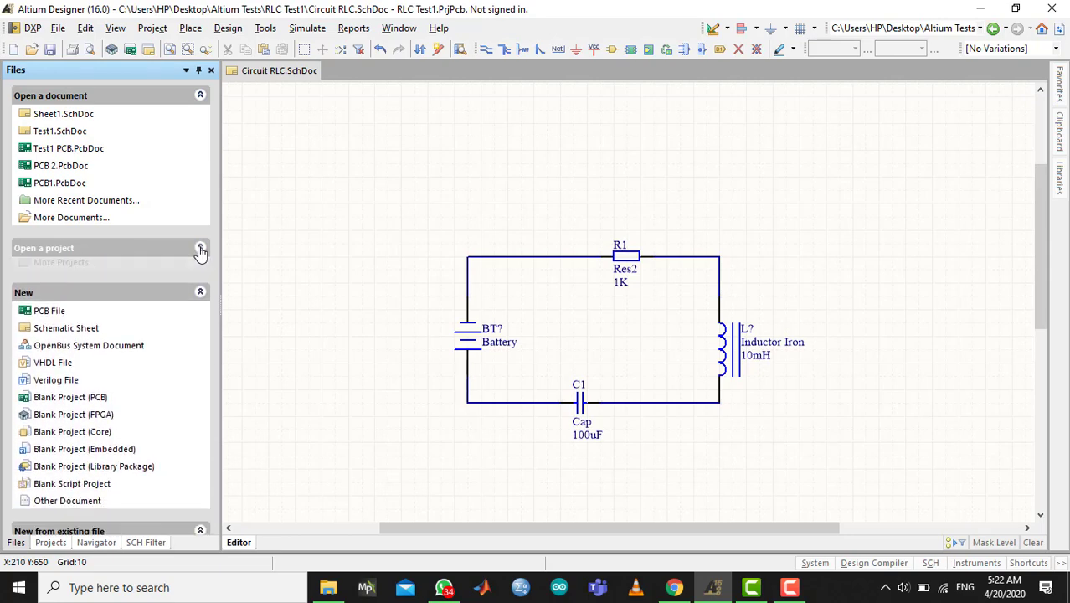
pyautogui.click(200, 279)
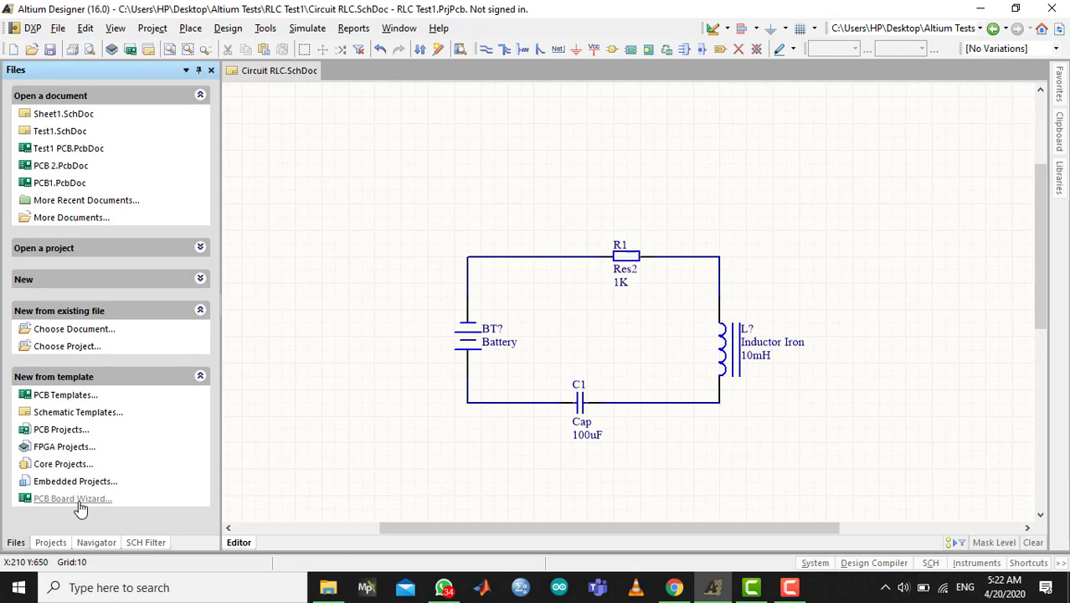
# Launch the PCB Board Wizard with Metric units and the [Custom] board profile.
pyautogui.click(74, 499)
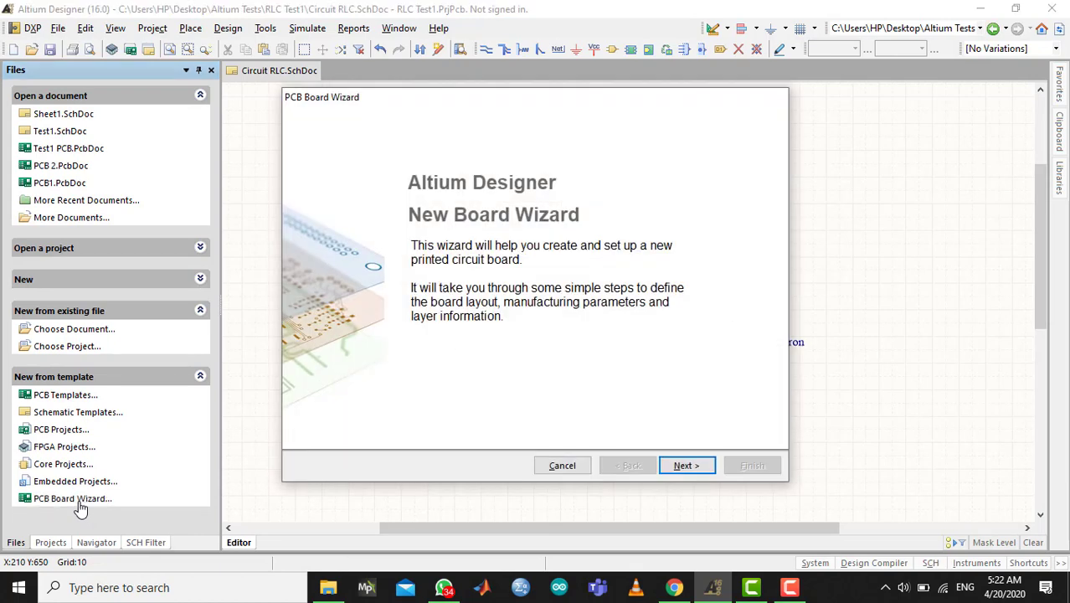
pyautogui.click(685, 466)
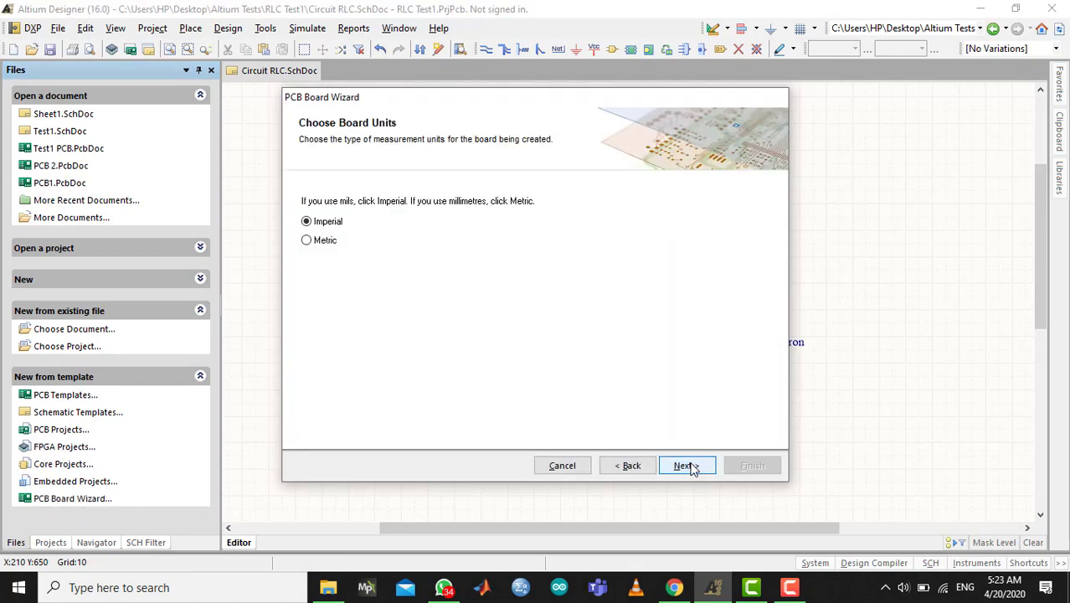
pyautogui.click(328, 244)
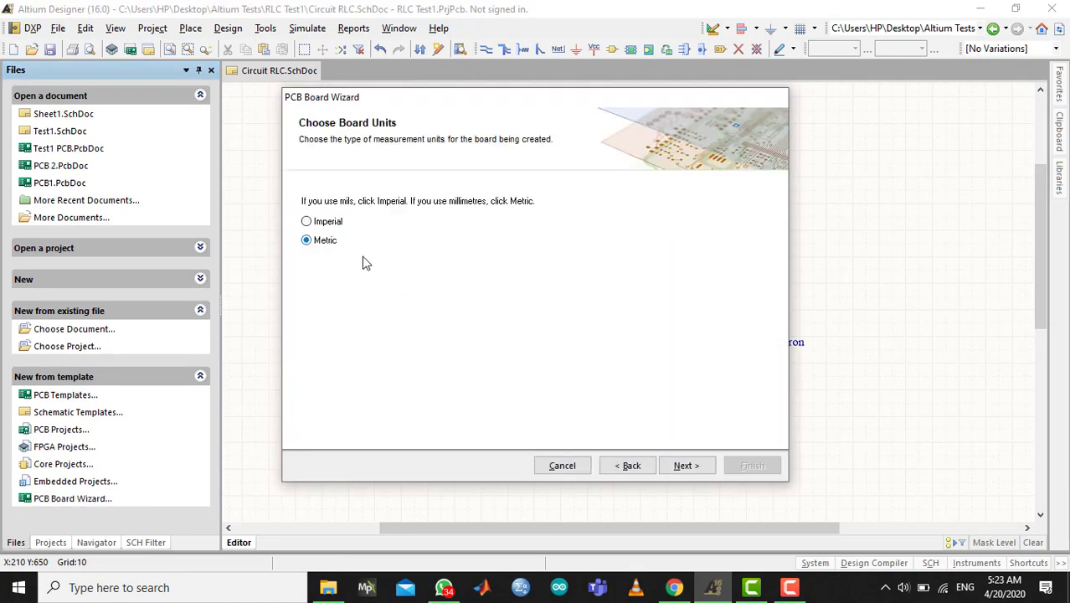
pyautogui.click(687, 465)
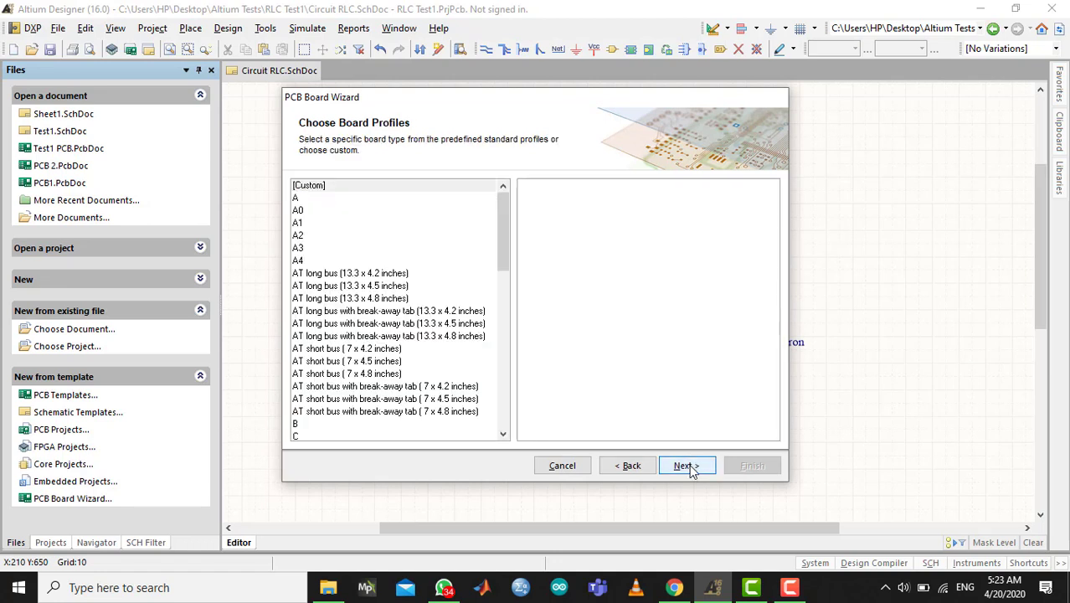
pyautogui.click(365, 188)
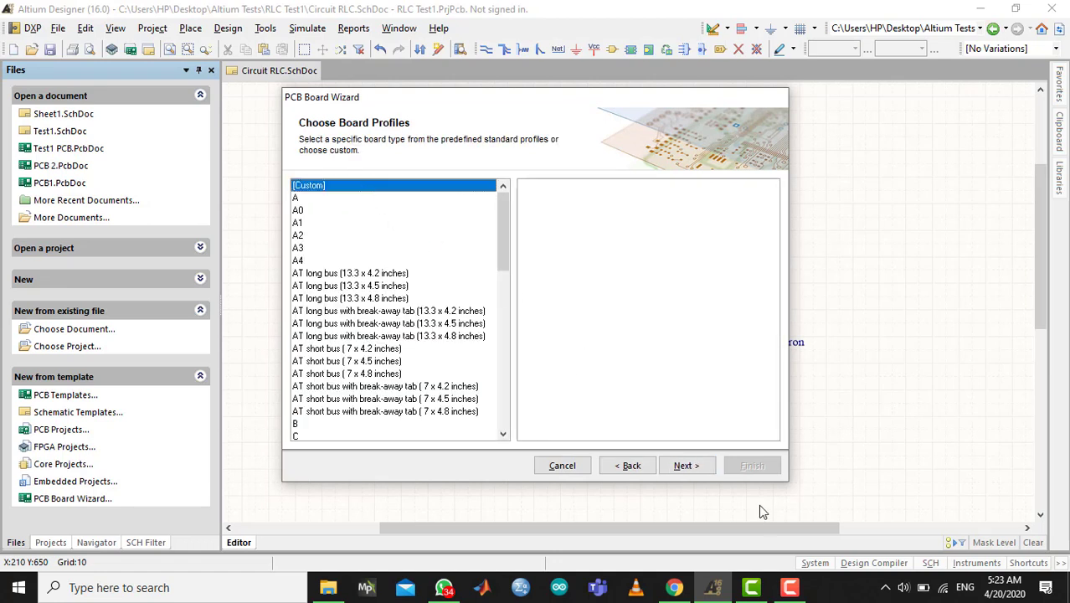
pyautogui.click(326, 256)
pyautogui.press('Down')
pyautogui.press('Up')
pyautogui.press('Home')
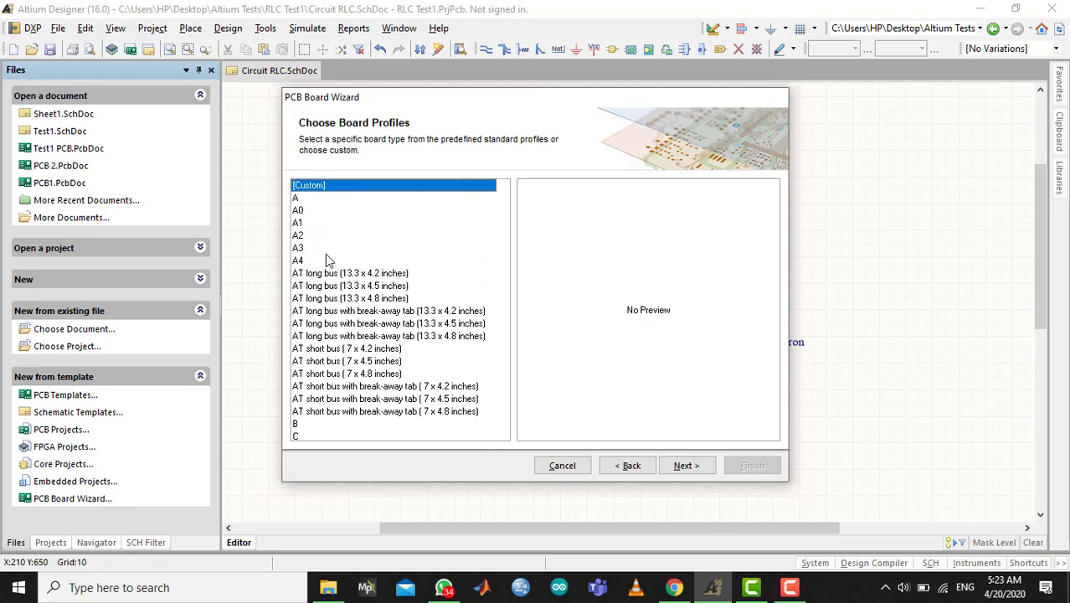
pyautogui.click(683, 466)
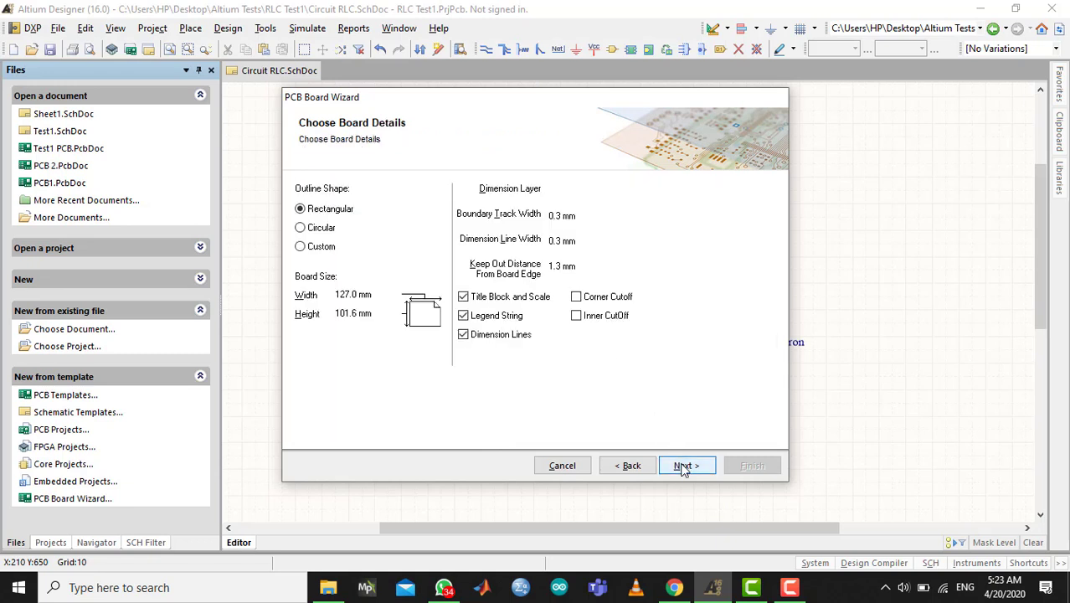
# Make the board outline rectangular with width 50 mm and height 50 mm.
pyautogui.click(317, 234)
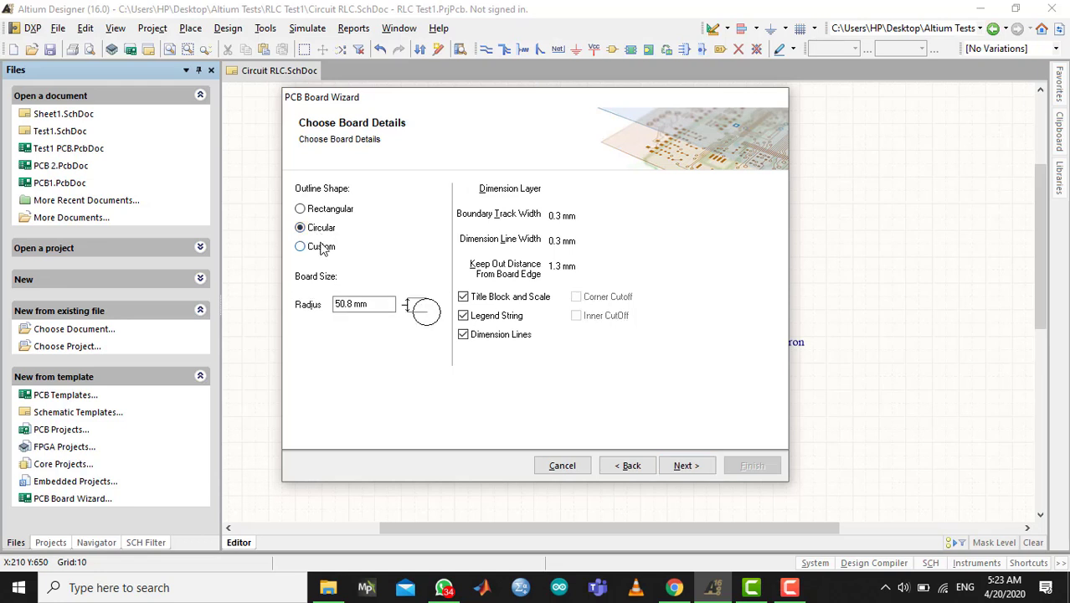
pyautogui.click(323, 249)
pyautogui.click(319, 234)
pyautogui.click(353, 303)
pyautogui.moveTo(366, 304); pyautogui.dragTo(300, 302)
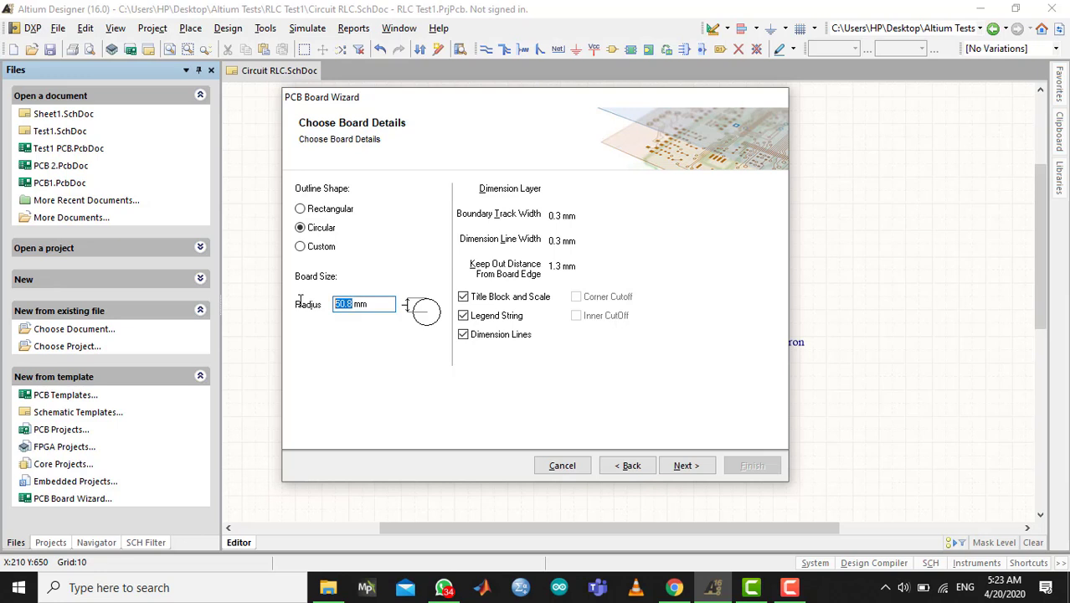
pyautogui.click(317, 209)
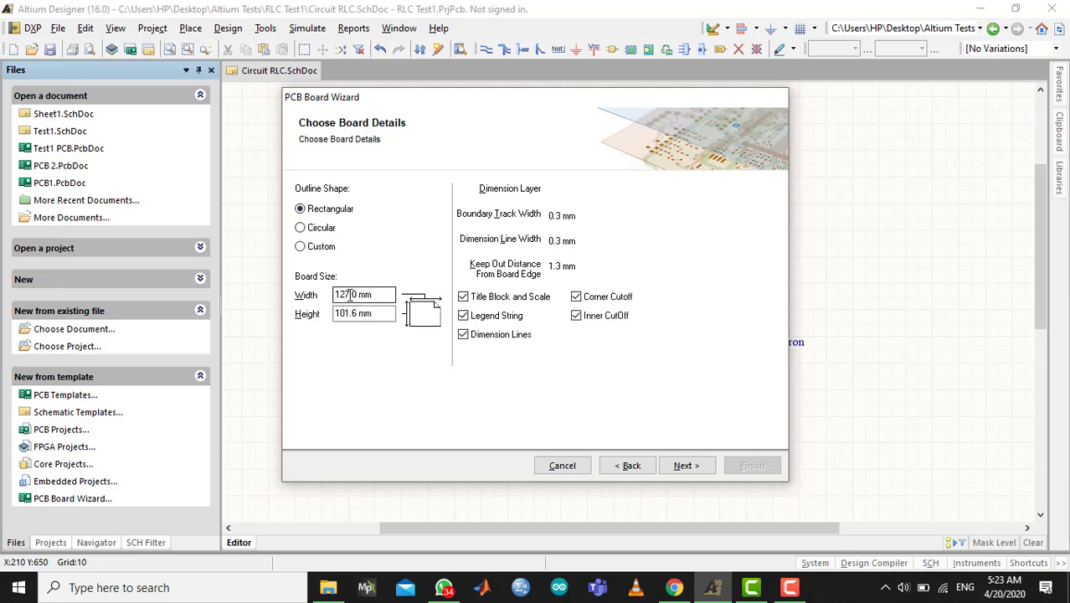
pyautogui.moveTo(349, 294); pyautogui.dragTo(276, 289)
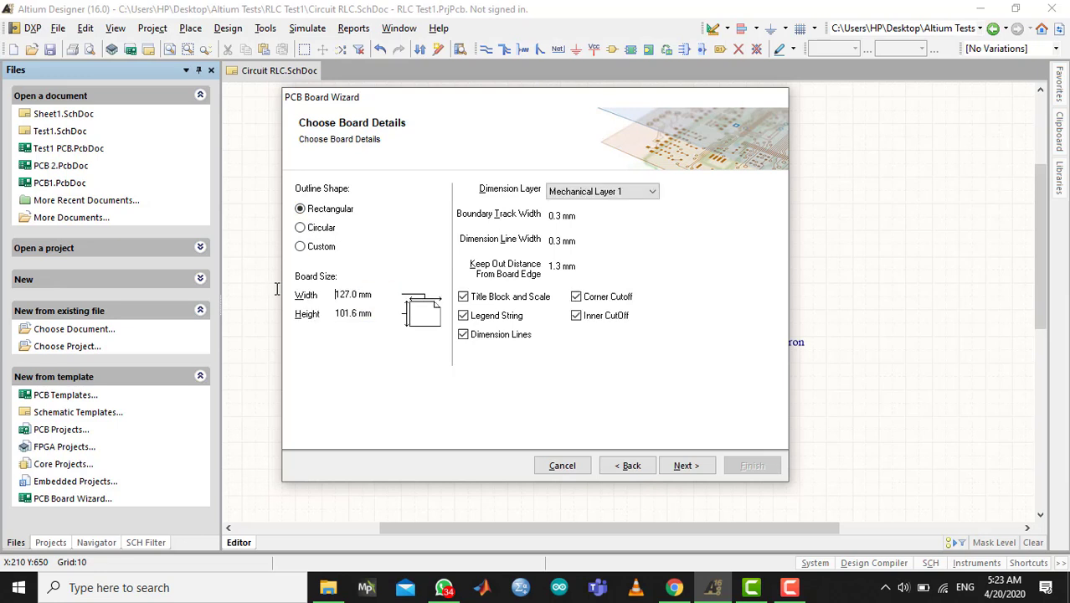
pyautogui.press('BackSpace')
pyautogui.write('50')
pyautogui.press('Tab')
pyautogui.click(352, 314)
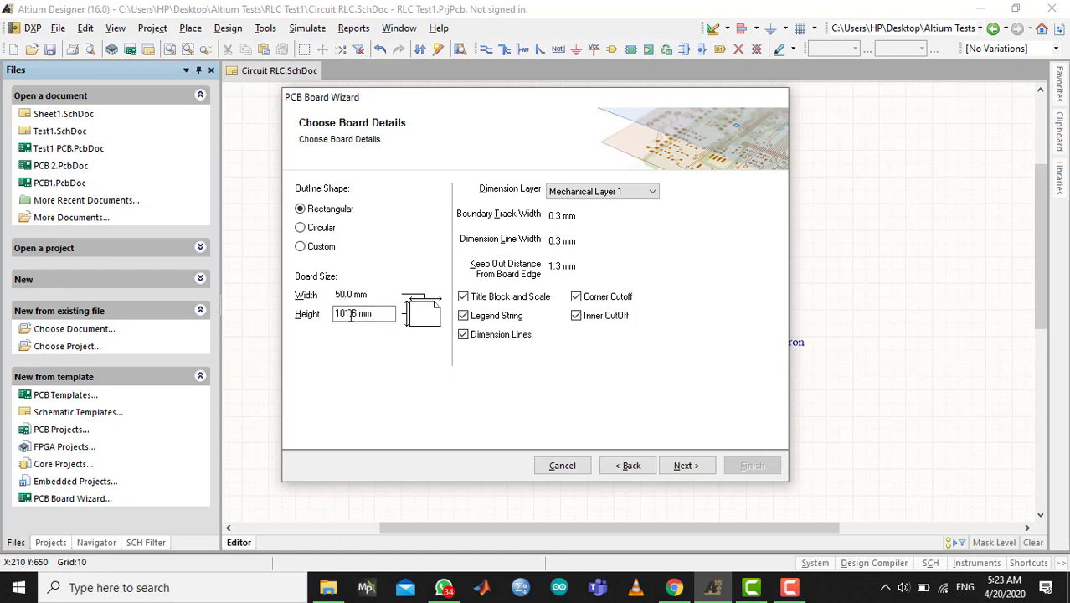
pyautogui.moveTo(352, 314); pyautogui.dragTo(289, 314)
pyautogui.write('50')
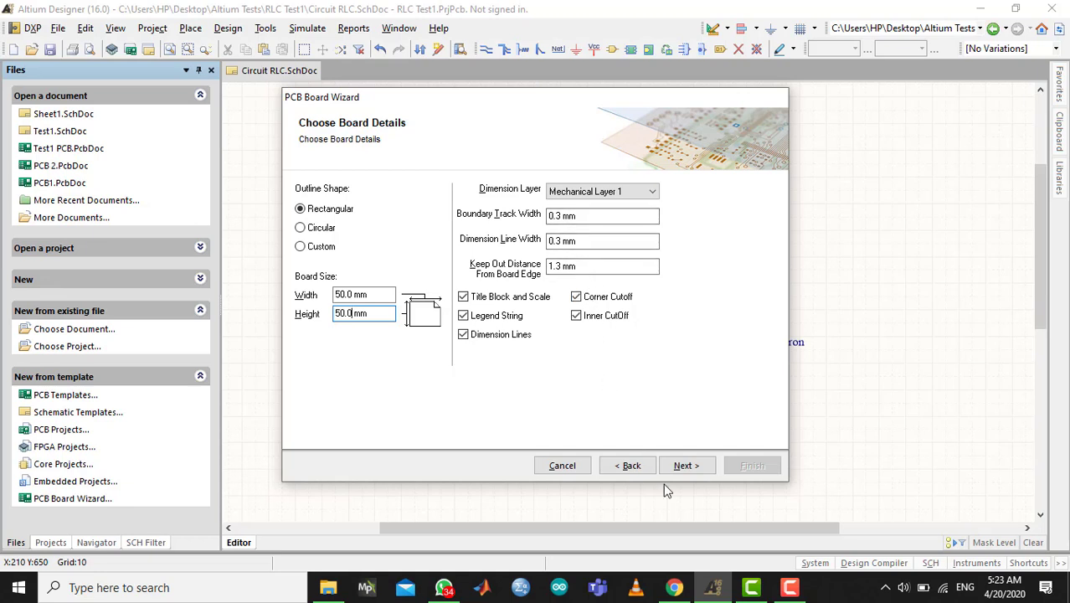
# Leave the corner and inner cuts unchanged and reduce the power planes to 0.
pyautogui.click(685, 466)
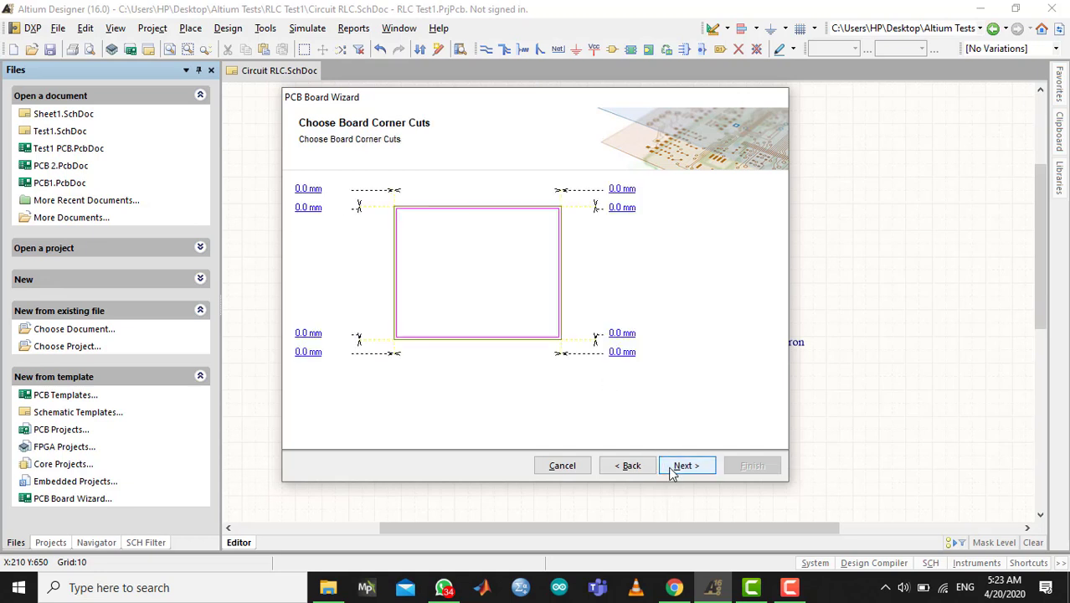
pyautogui.click(673, 471)
pyautogui.click(673, 469)
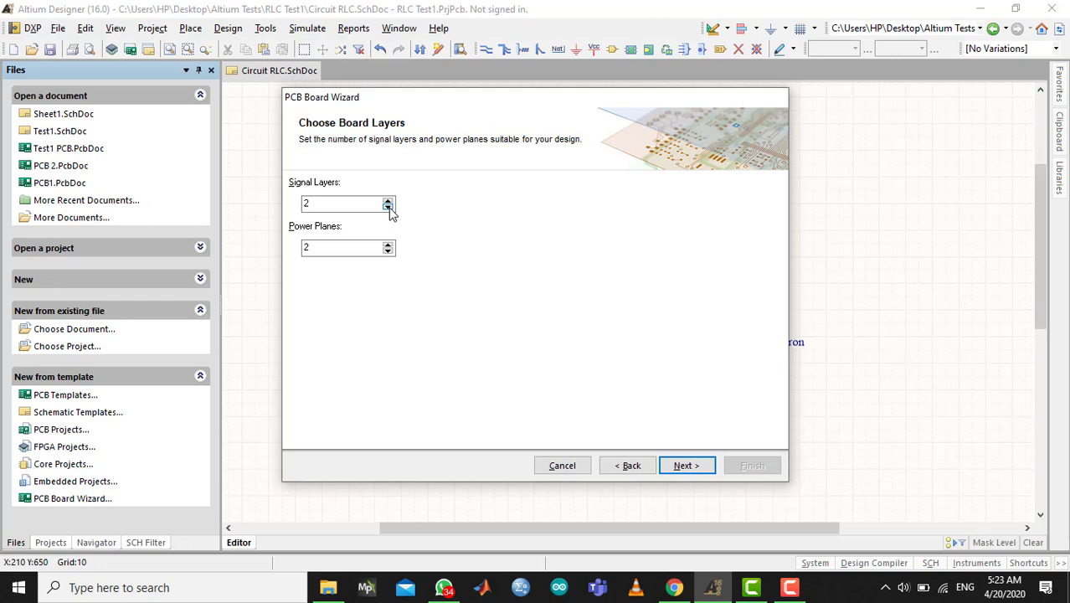
pyautogui.click(388, 251)
pyautogui.click(388, 251)
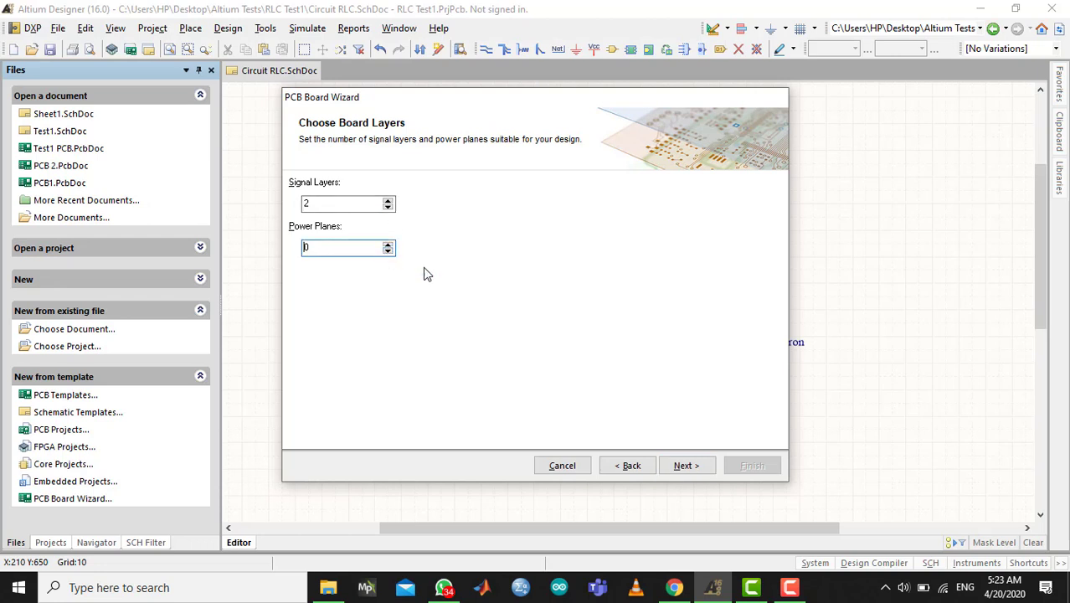
# Keep the via style at through-hole vias only.
pyautogui.click(689, 467)
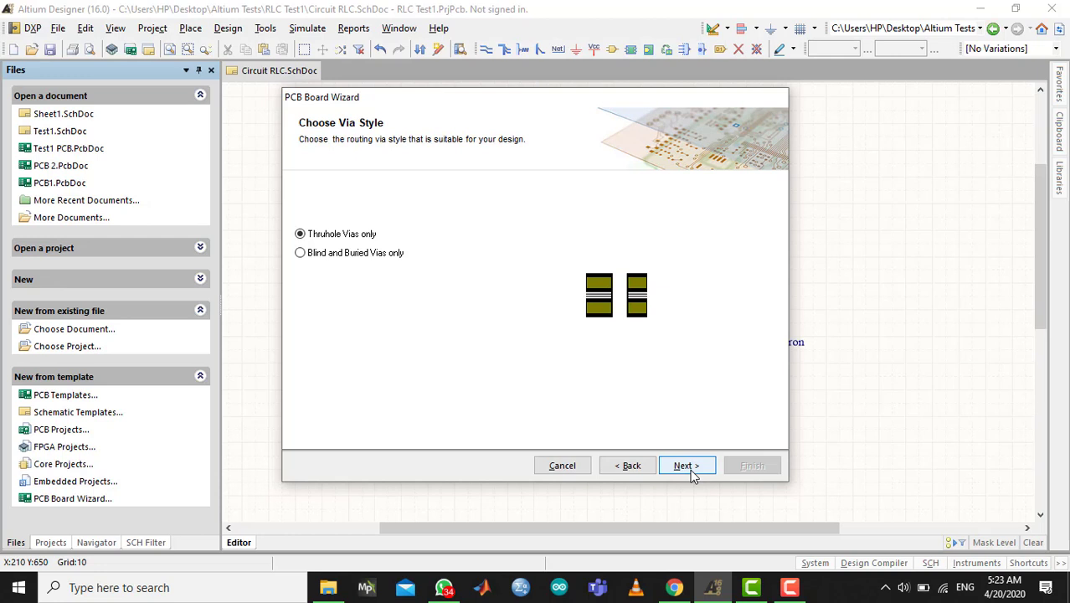
pyautogui.click(351, 256)
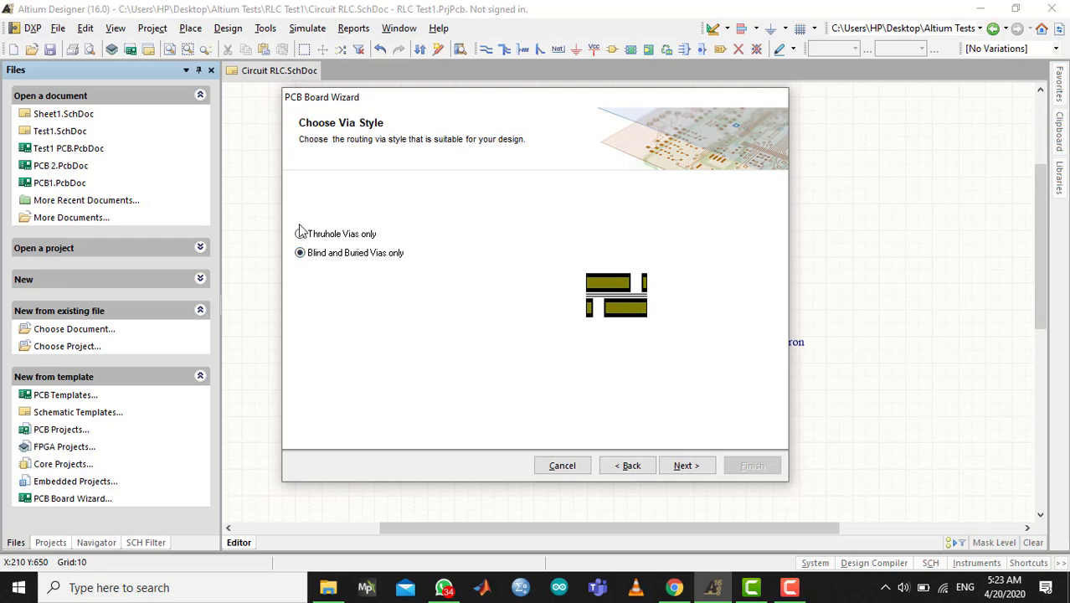
pyautogui.click(326, 237)
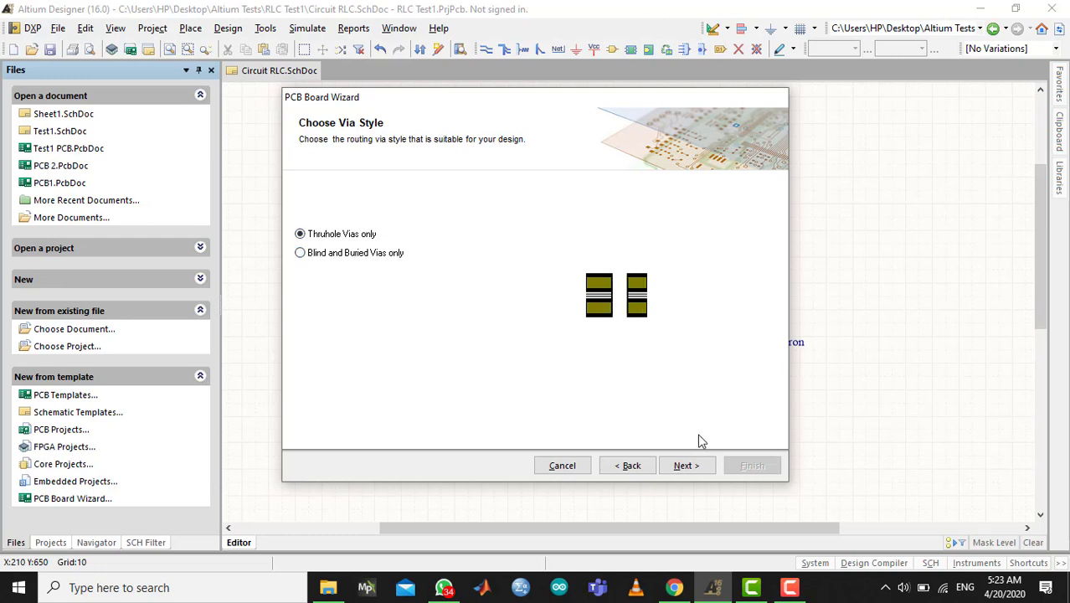
pyautogui.click(690, 465)
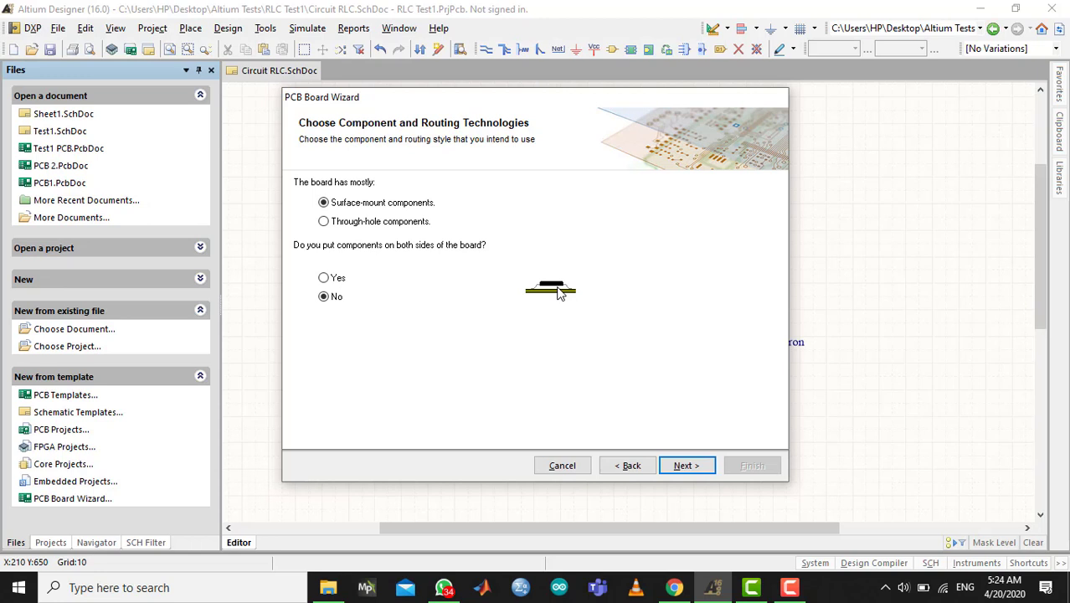
# Choose mostly through-hole components with two tracks allowed between adjacent pads.
pyautogui.click(368, 223)
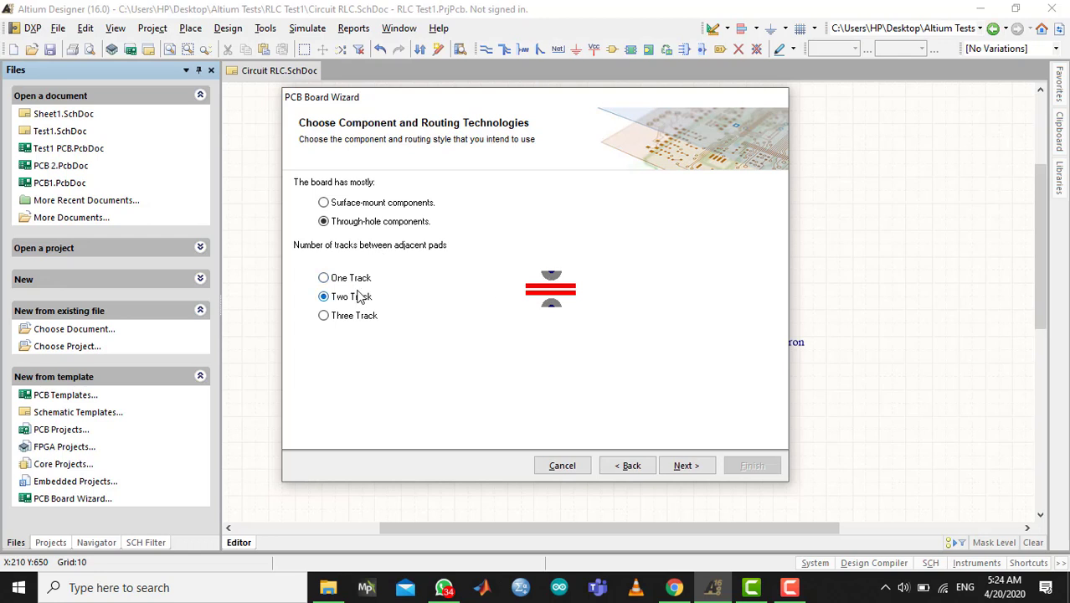
pyautogui.click(355, 324)
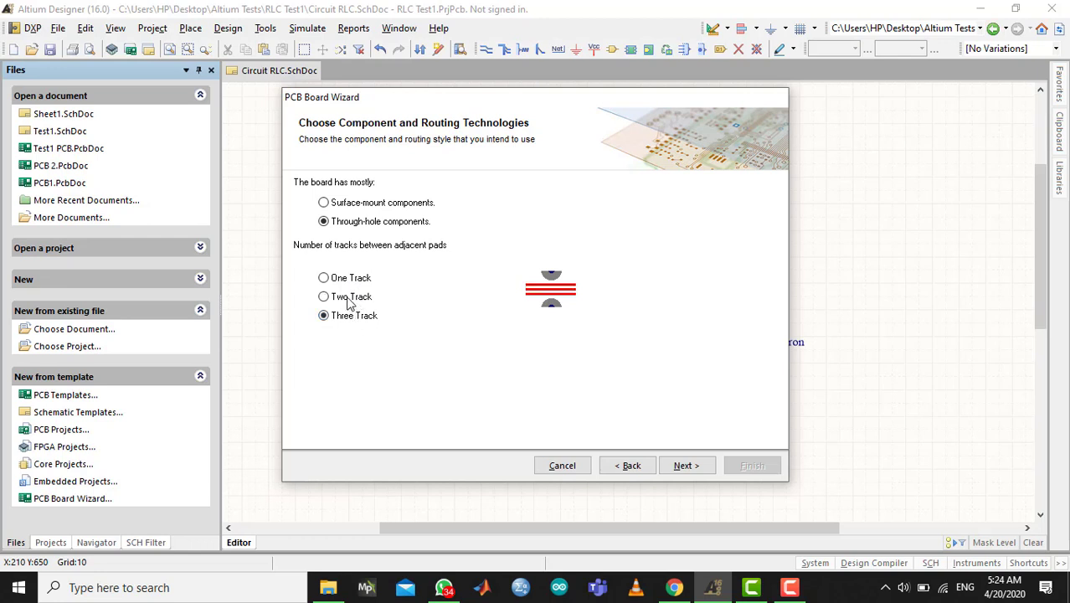
pyautogui.click(350, 301)
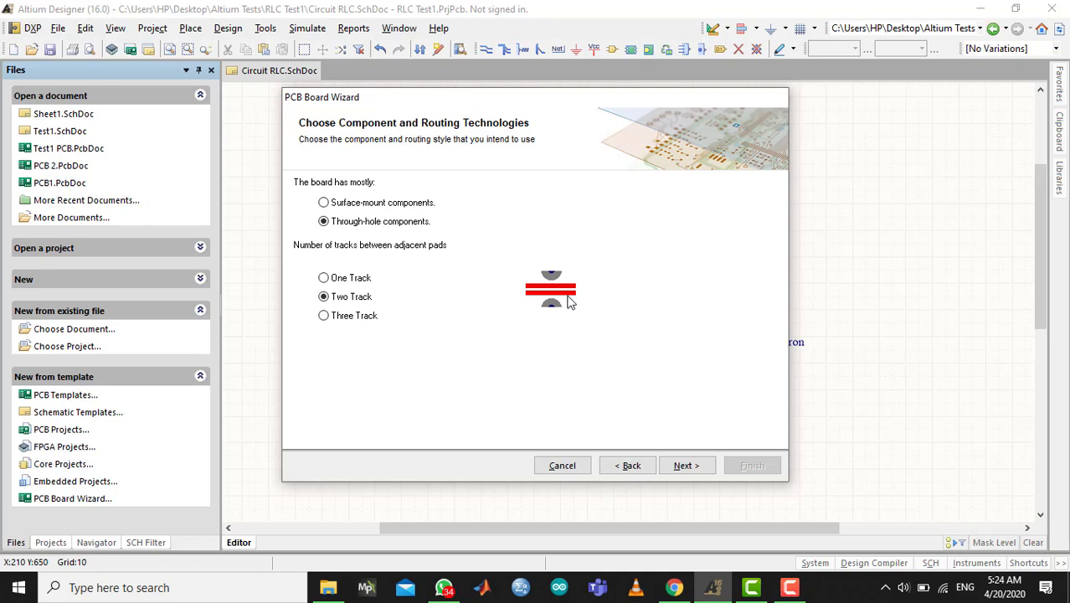
pyautogui.click(361, 281)
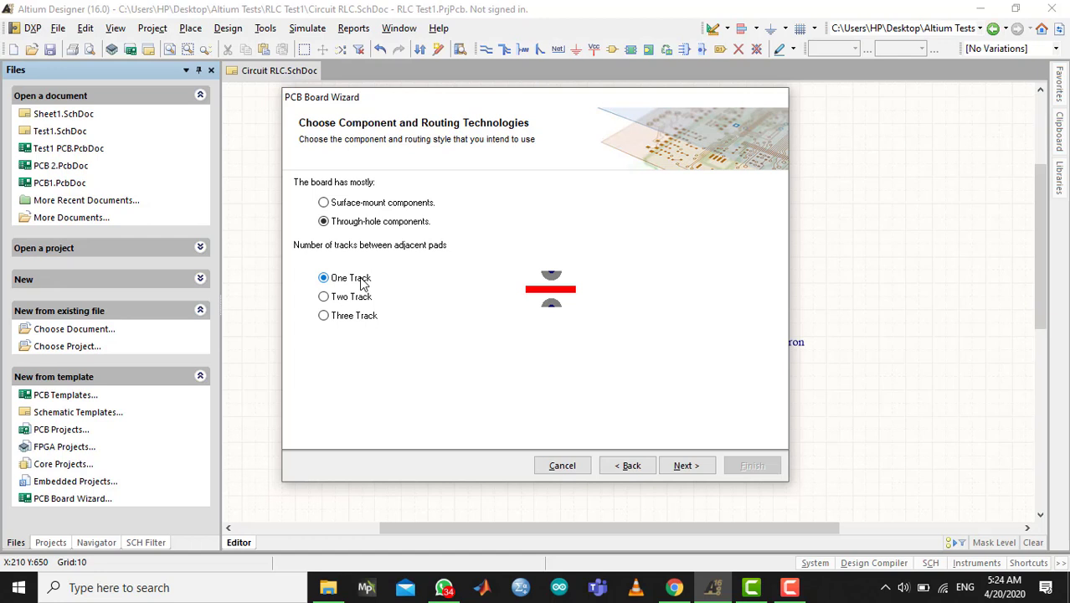
pyautogui.click(352, 299)
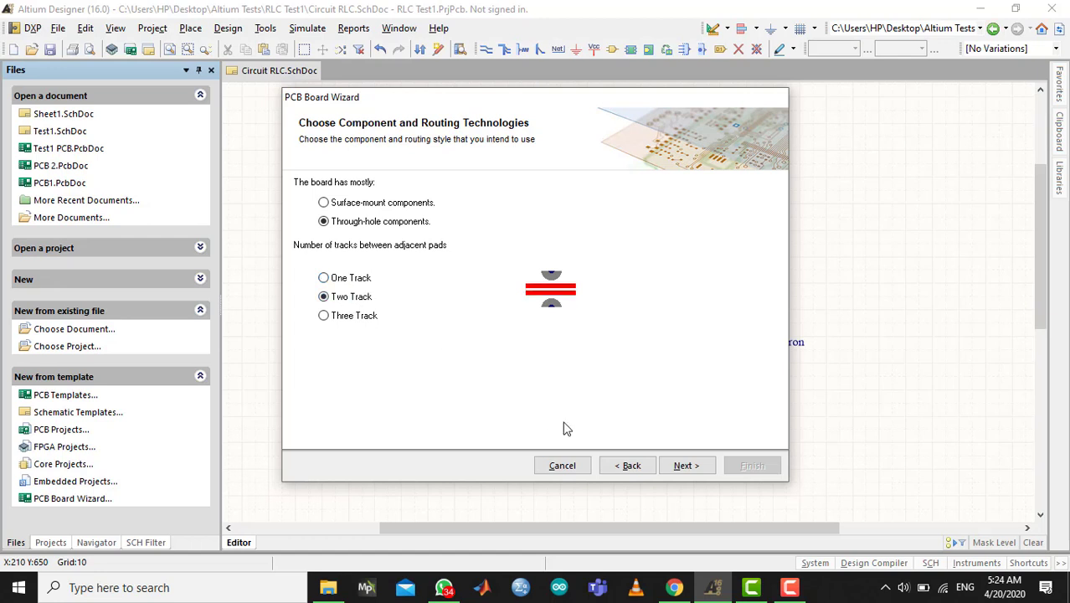
# Set the minimum track size to 0.6 mm.
pyautogui.click(686, 466)
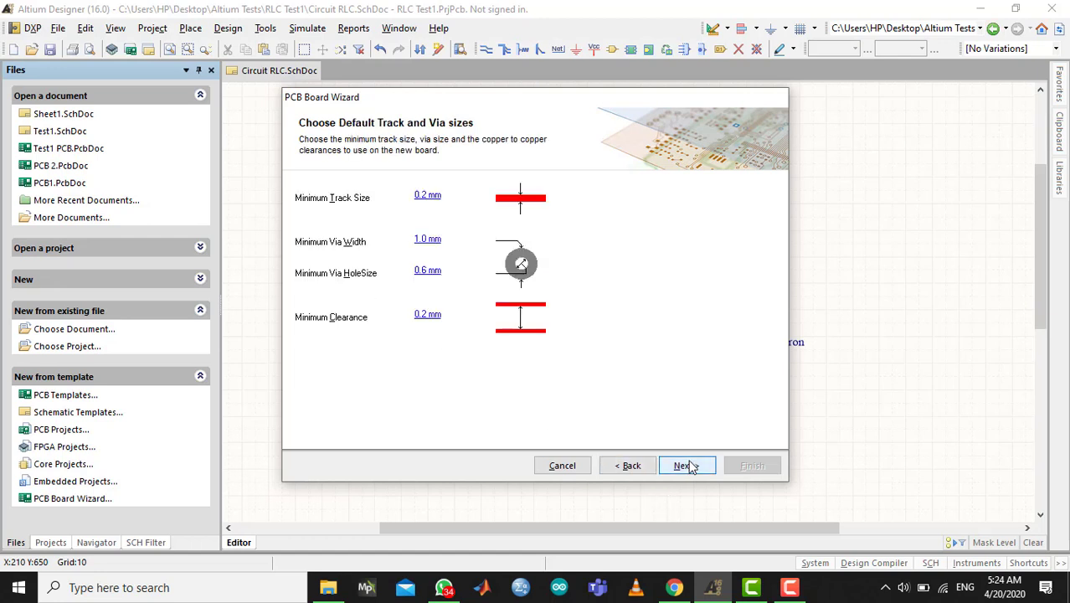
pyautogui.click(428, 199)
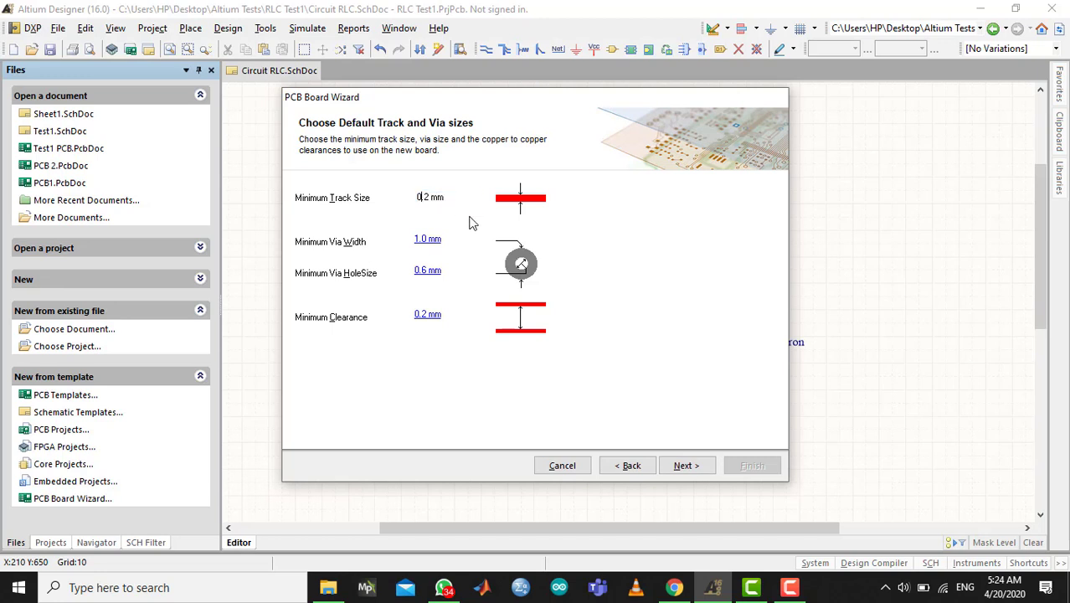
pyautogui.hotkey('shift', 'Right')
pyautogui.write('6')
pyautogui.hotkey('shift', 'Left')
pyautogui.hotkey('shift', 'Left')
pyautogui.hotkey('shift', 'Left')
pyautogui.write('0.18')
pyautogui.press('BackSpace')
pyautogui.press('BackSpace')
pyautogui.write('2')
pyautogui.hotkey('shift', 'Left')
pyautogui.hotkey('shift', 'Left')
pyautogui.write('.6')
# Set the minimum clearance to 0.5 mm, keeping the 0.6 mm via hole.
pyautogui.click(427, 281)
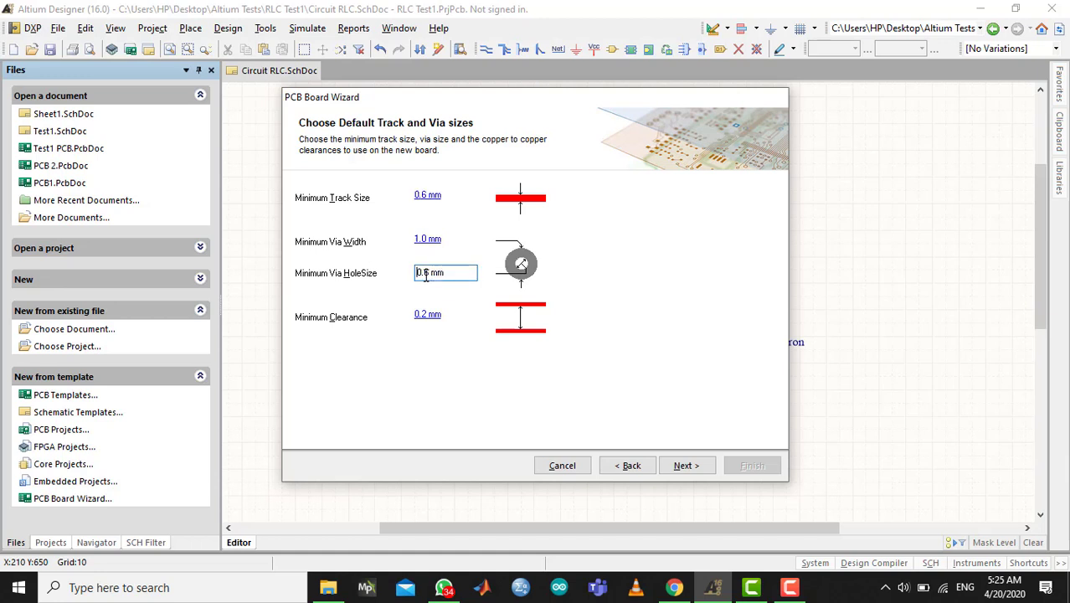
pyautogui.moveTo(429, 273); pyautogui.dragTo(398, 271)
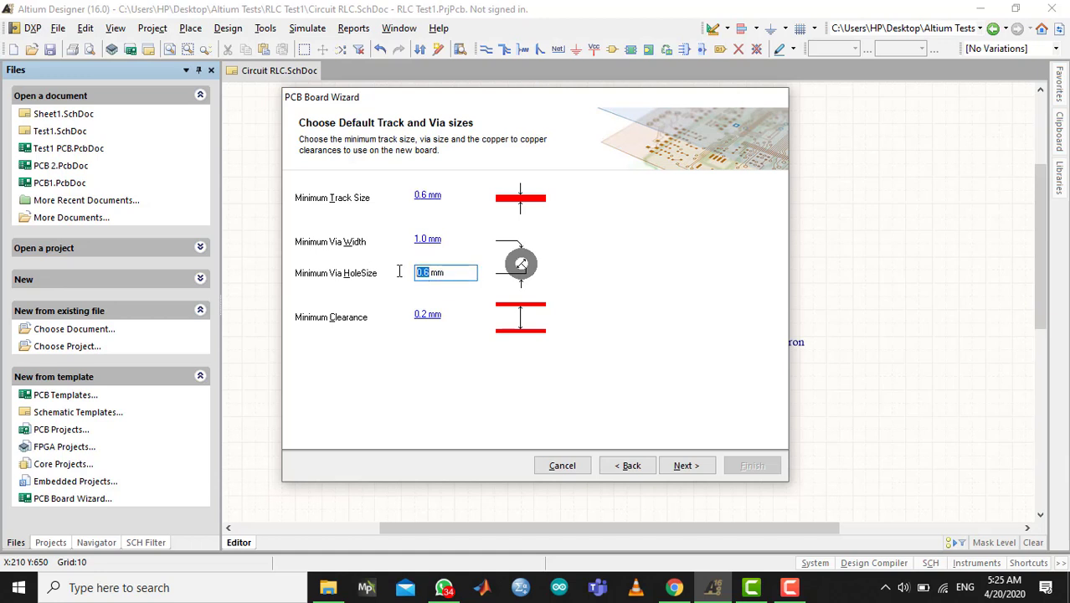
pyautogui.click(427, 315)
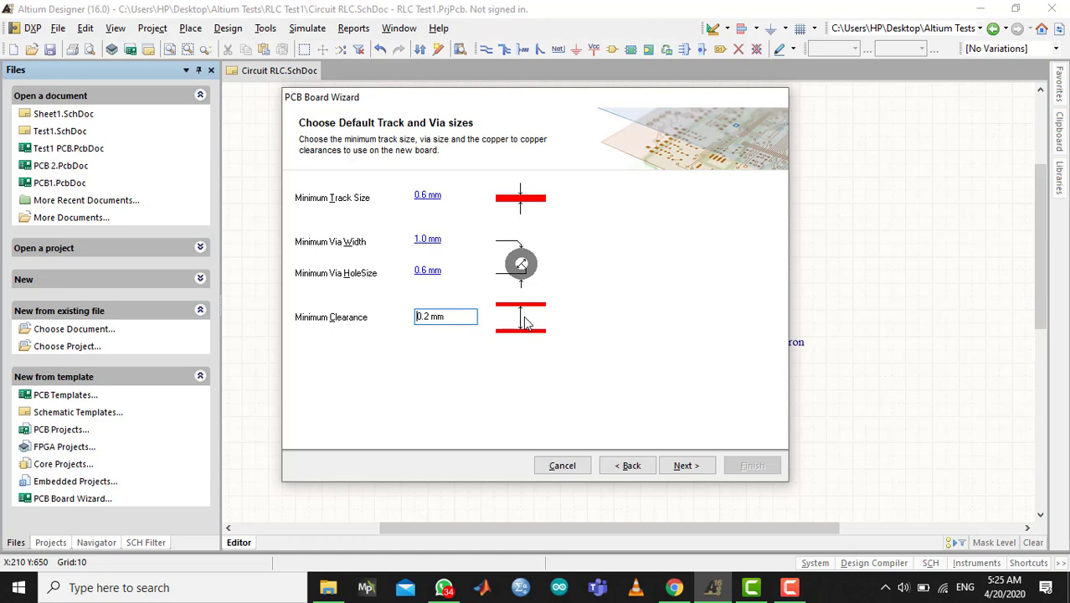
pyautogui.hotkey('shift', 'Left')
pyautogui.write('5')
# Finish the wizard and move PCB1.PcbDoc into the RLC Test1 project.
pyautogui.click(685, 466)
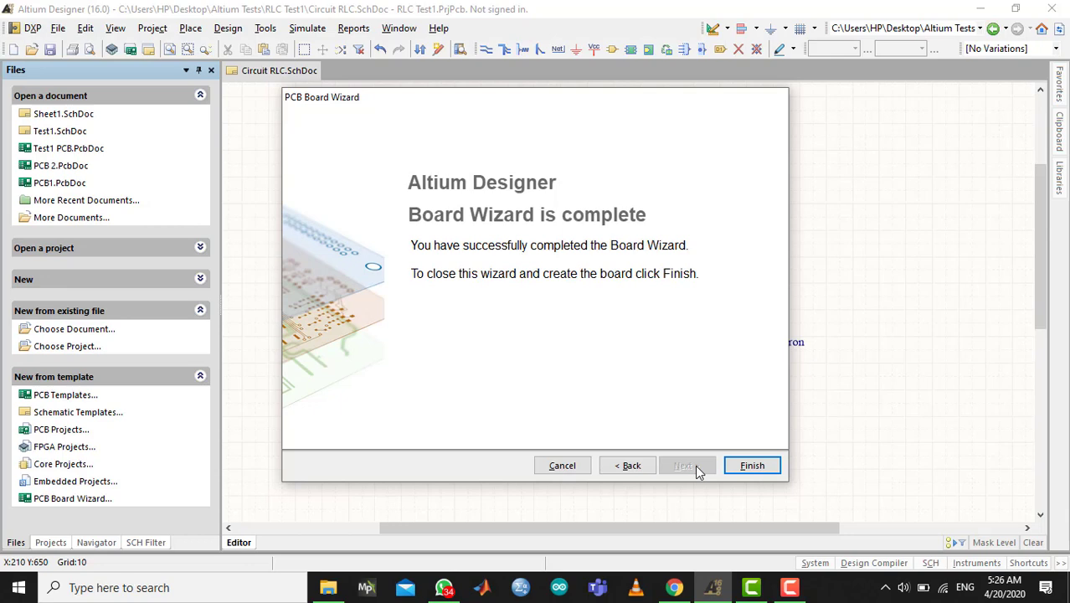
pyautogui.click(760, 466)
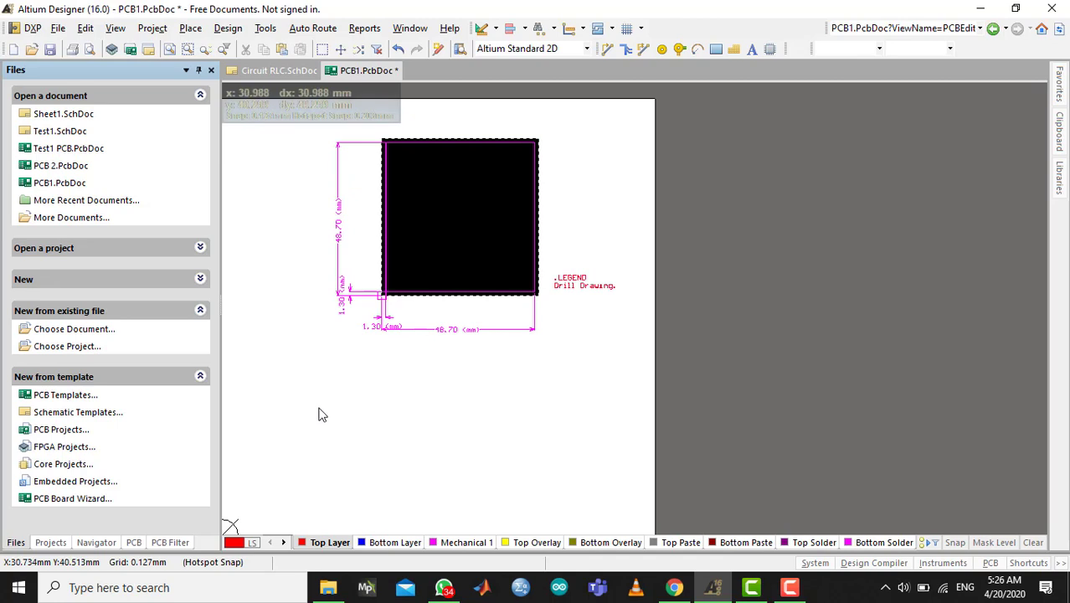
pyautogui.click(50, 543)
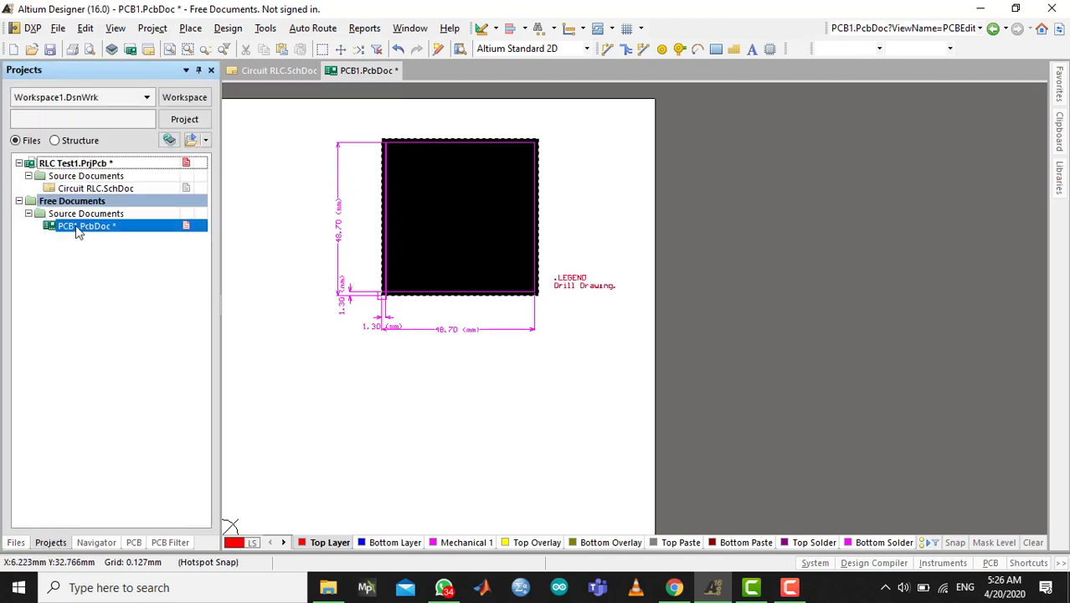
pyautogui.moveTo(80, 227); pyautogui.dragTo(95, 192)
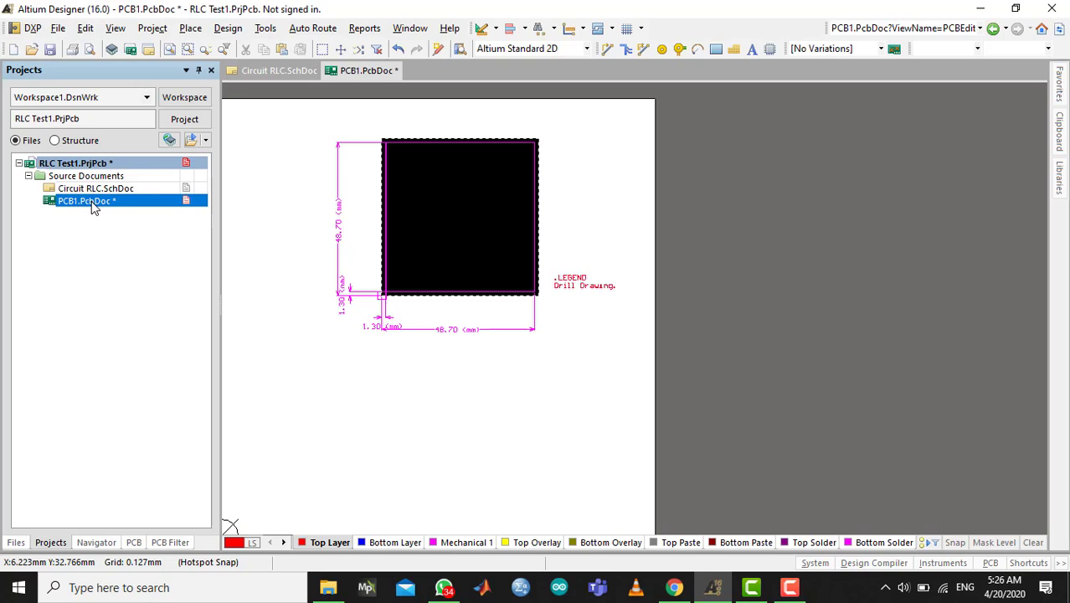
# Save the new board as RLC PCB.PcbDoc.
pyautogui.hotkey('ctrl', 's')
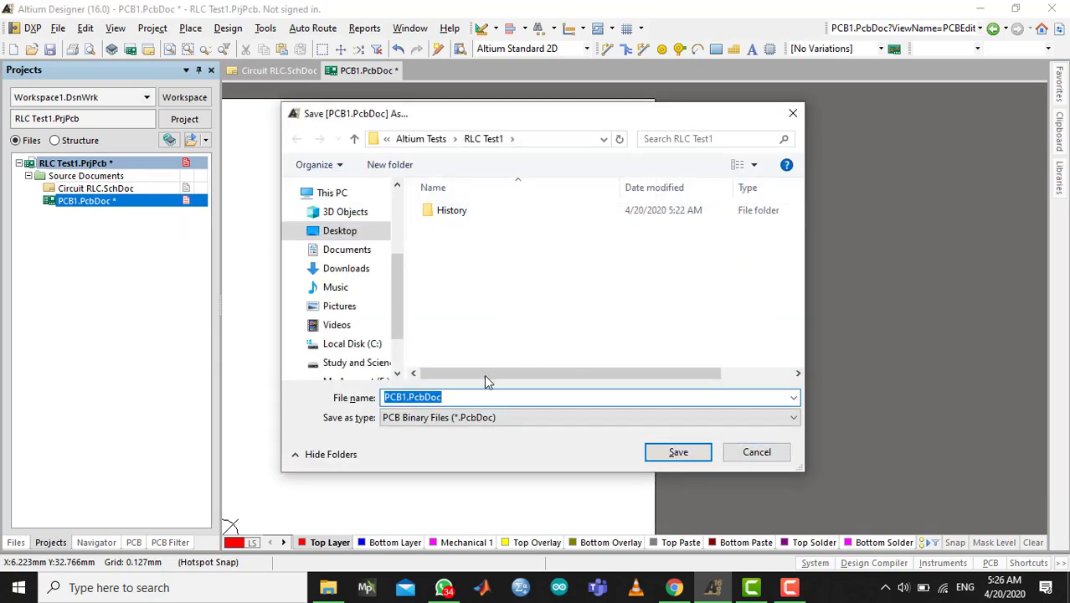
pyautogui.click(406, 397)
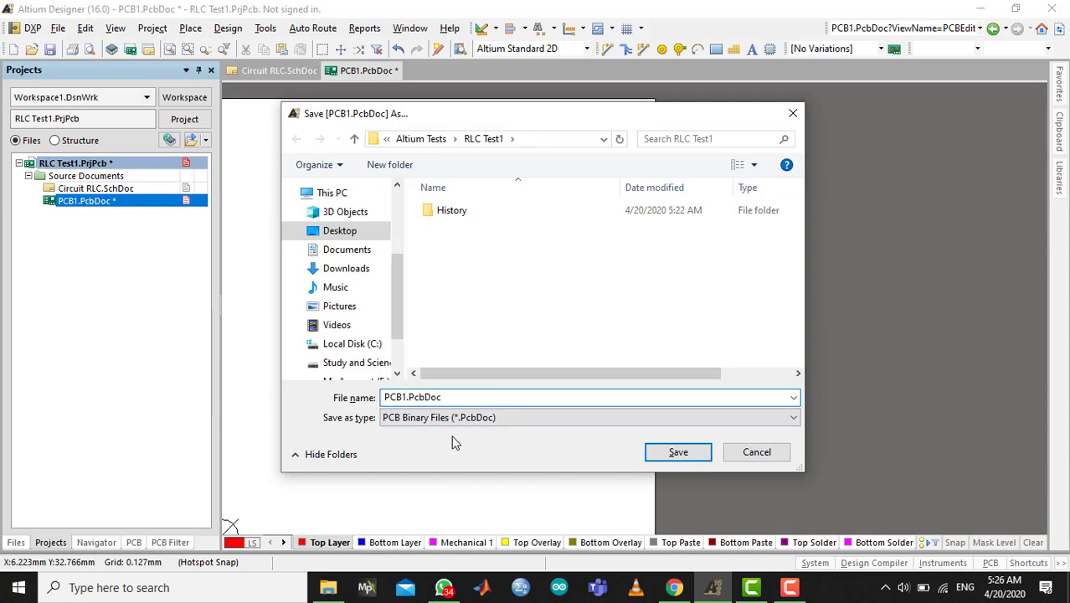
pyautogui.hotkey('shift', 'Left')
pyautogui.hotkey('shift', 'Left')
pyautogui.press('BackSpace')
pyautogui.press('BackSpace')
pyautogui.press('BackSpace')
pyautogui.write('RLC PCB')
pyautogui.hotkey('shift', 'End')
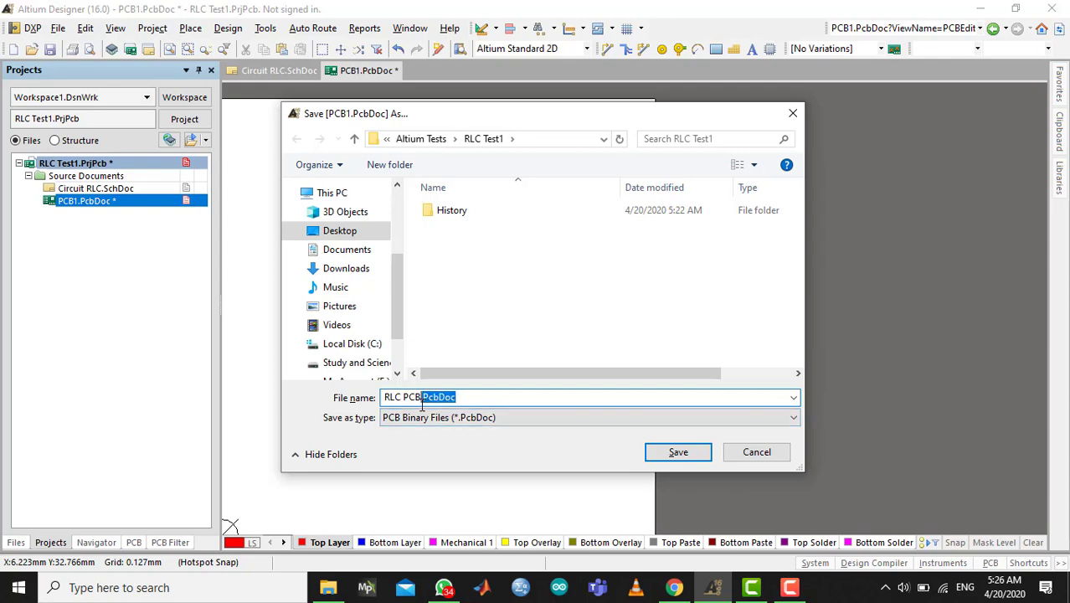
pyautogui.click(674, 452)
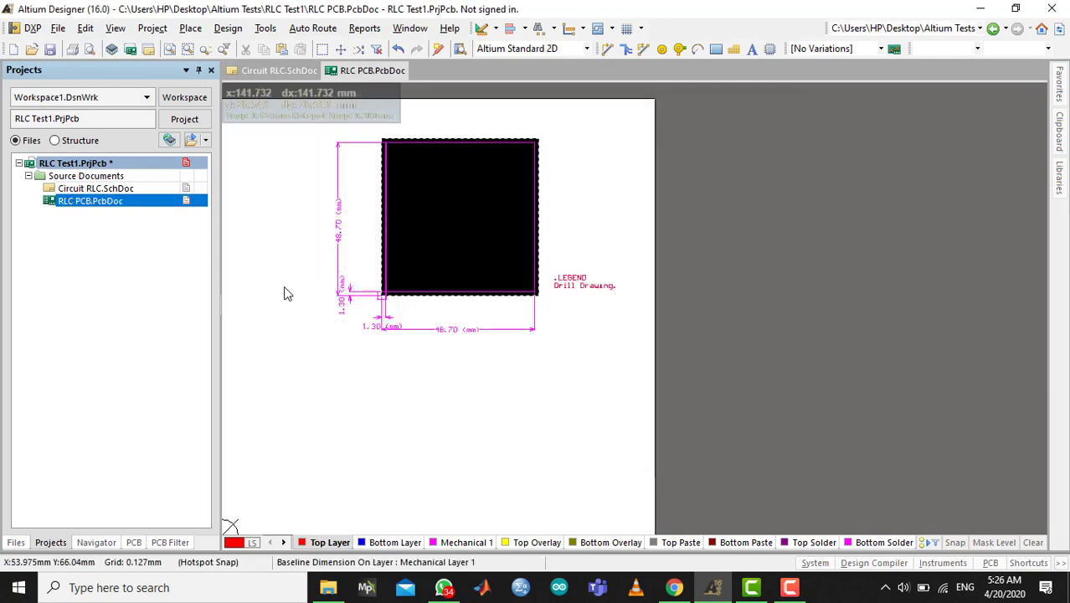
# From Circuit RLC.SchDoc, run Update PCB Document RLC PCB.PcbDoc and execute the changes.
pyautogui.doubleClick(95, 189)
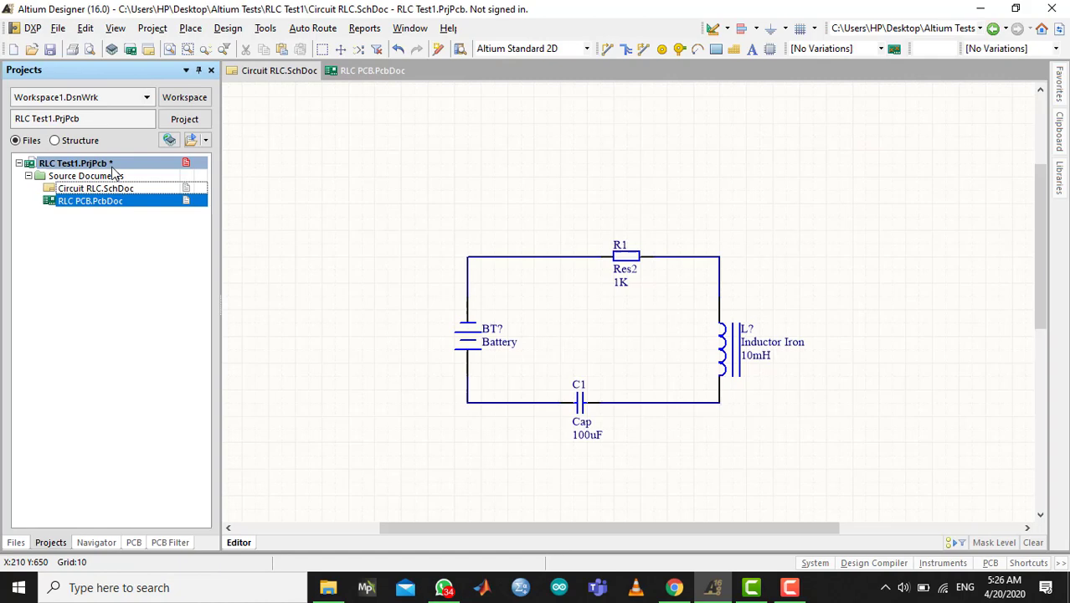
pyautogui.click(228, 28)
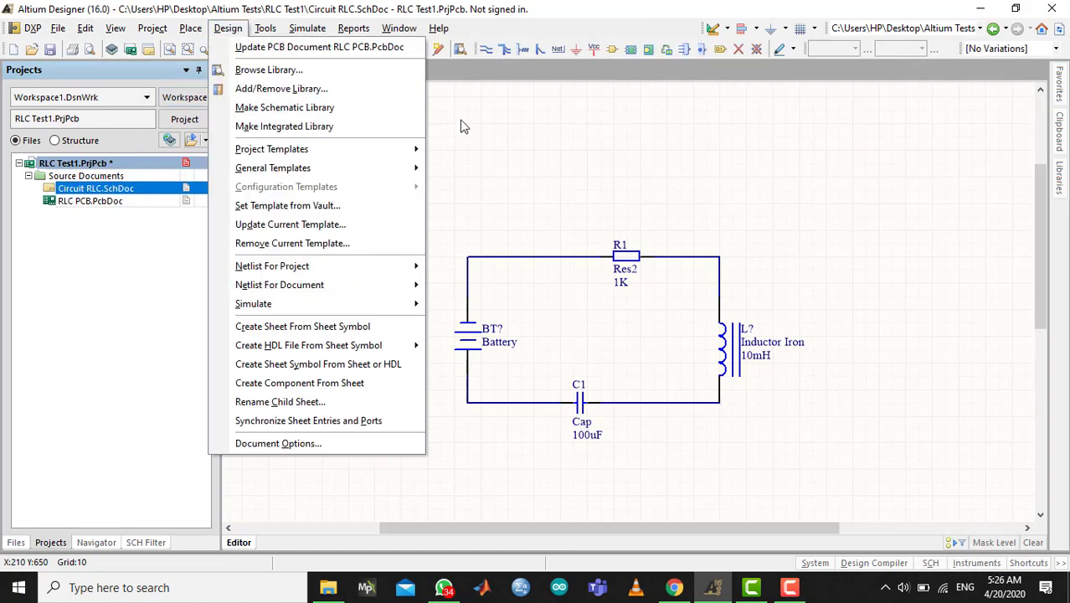
pyautogui.press('Right')
pyautogui.click(543, 194)
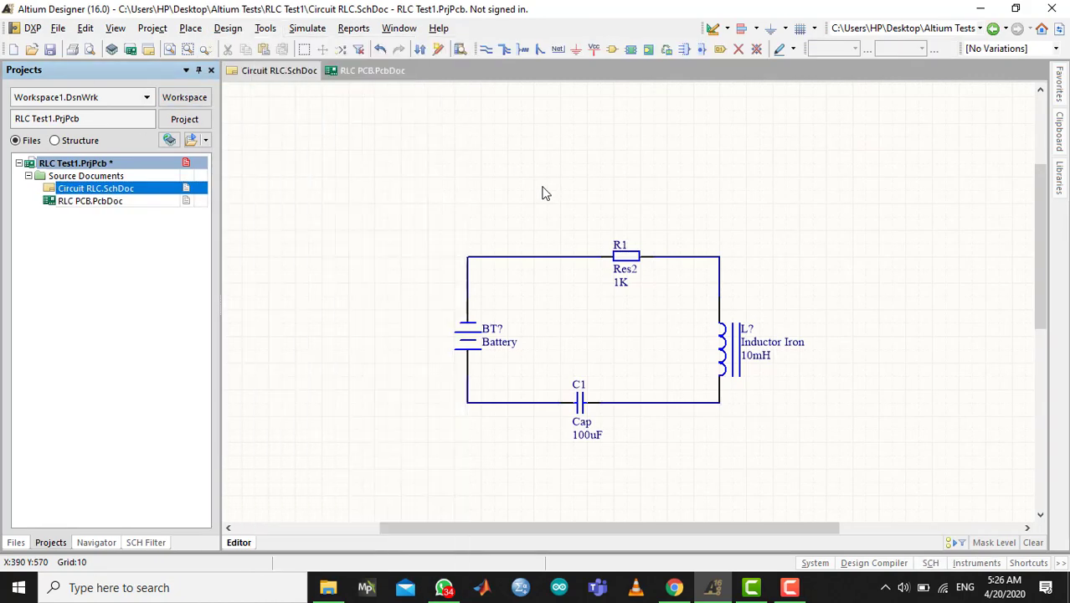
pyautogui.click(229, 29)
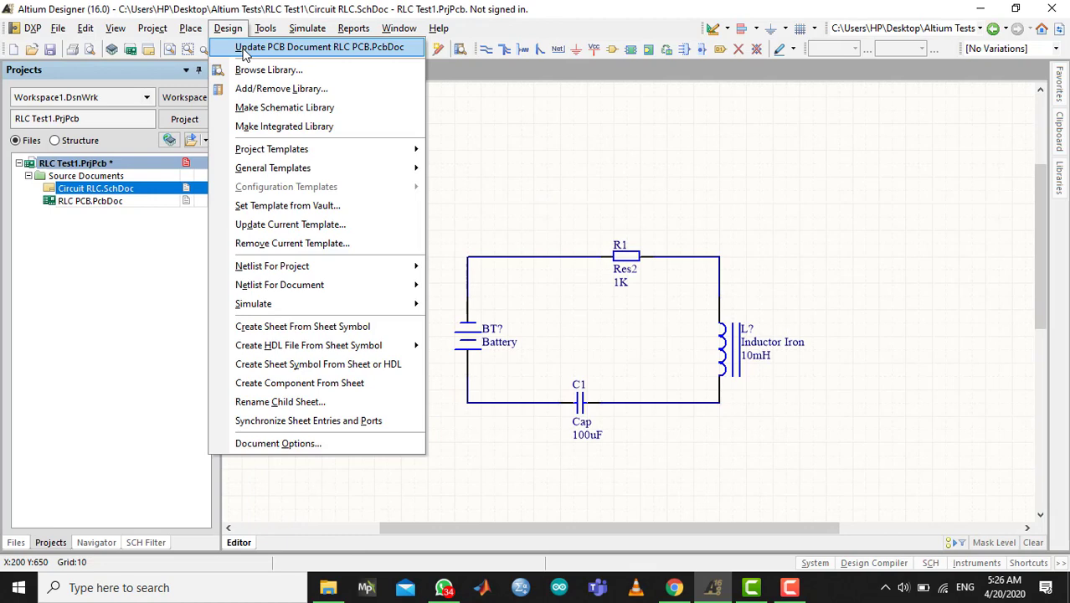
pyautogui.click(246, 53)
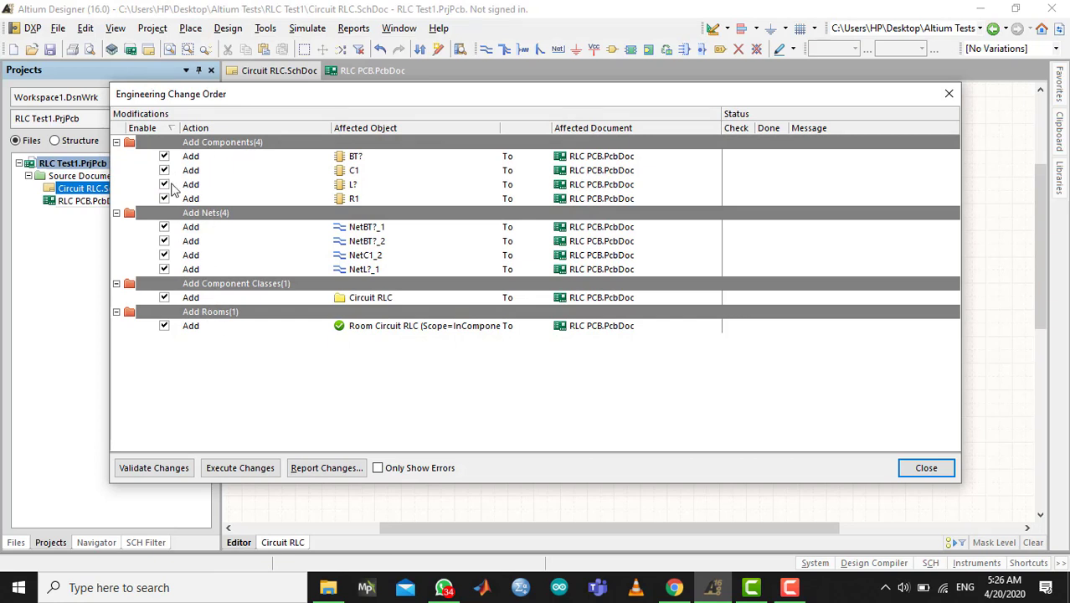
pyautogui.click(237, 468)
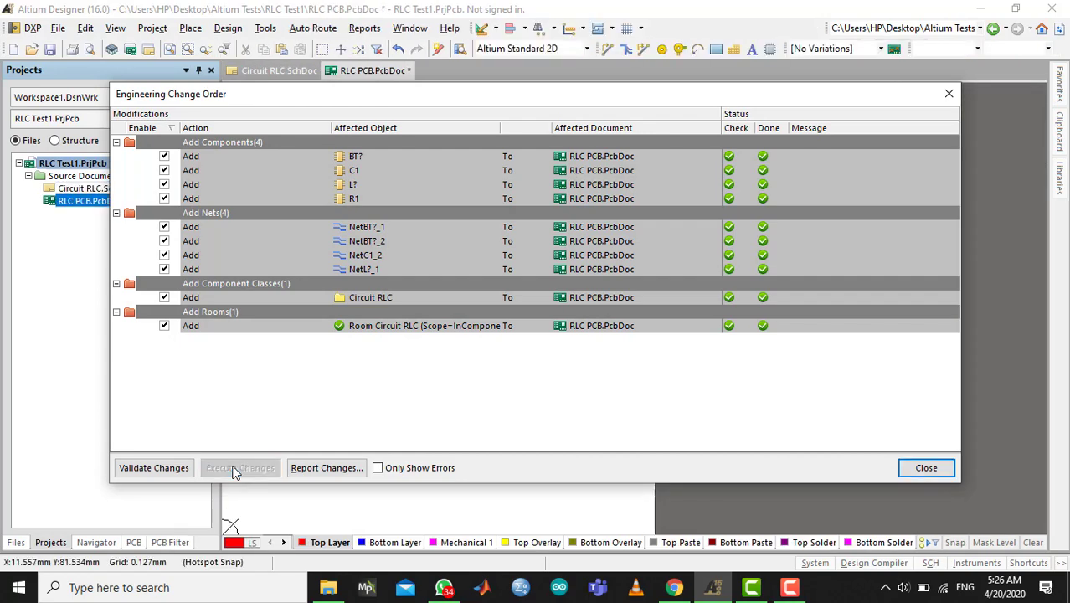
# Close the change order, centre the board and move battery BT? to its left side.
pyautogui.click(907, 468)
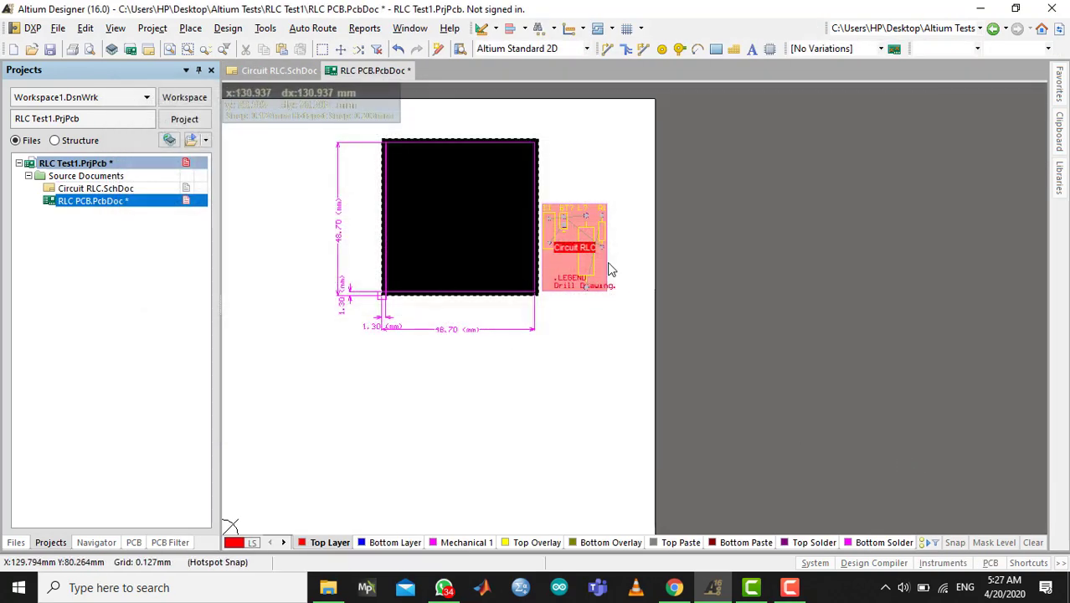
pyautogui.keyDown('ctrl'); pyautogui.scroll(2, 578, 175); pyautogui.keyUp('ctrl')
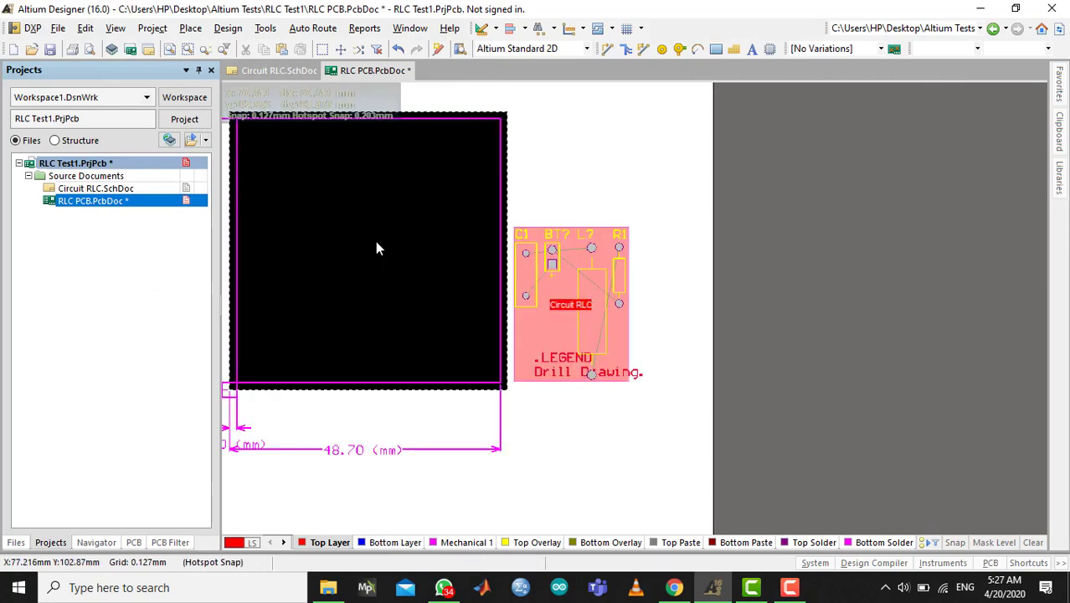
pyautogui.moveTo(375, 242); pyautogui.dragTo(516, 302, button='right')
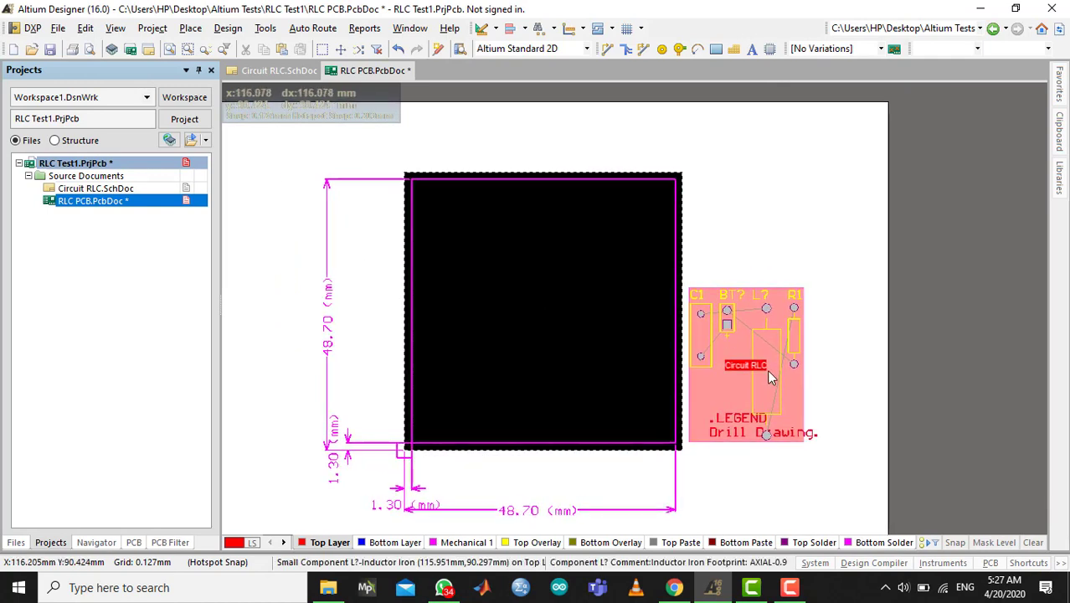
pyautogui.moveTo(709, 363); pyautogui.dragTo(739, 378)
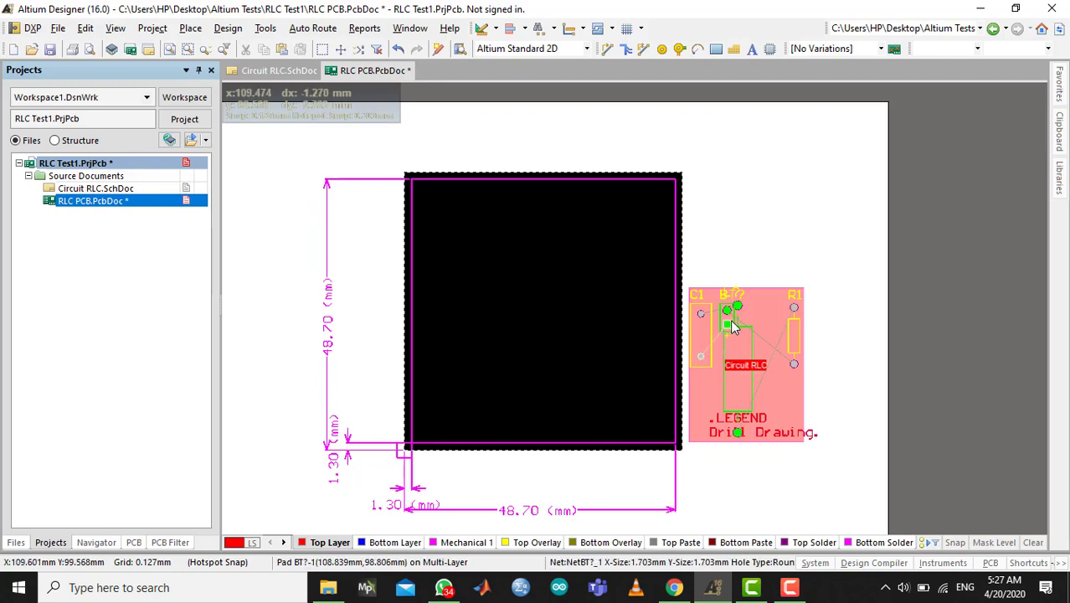
pyautogui.click(731, 322)
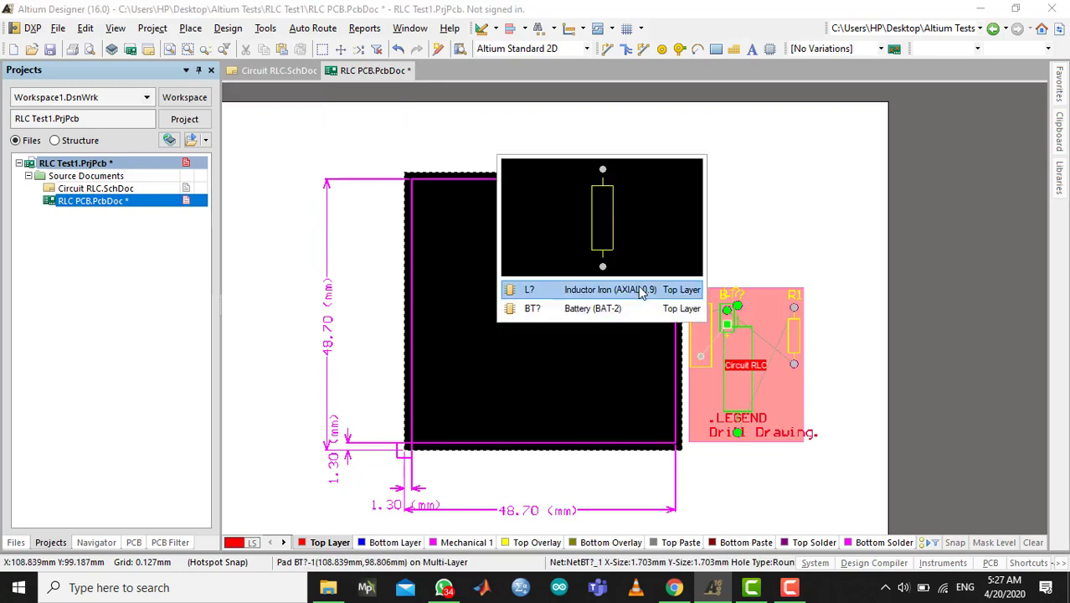
pyautogui.click(618, 308)
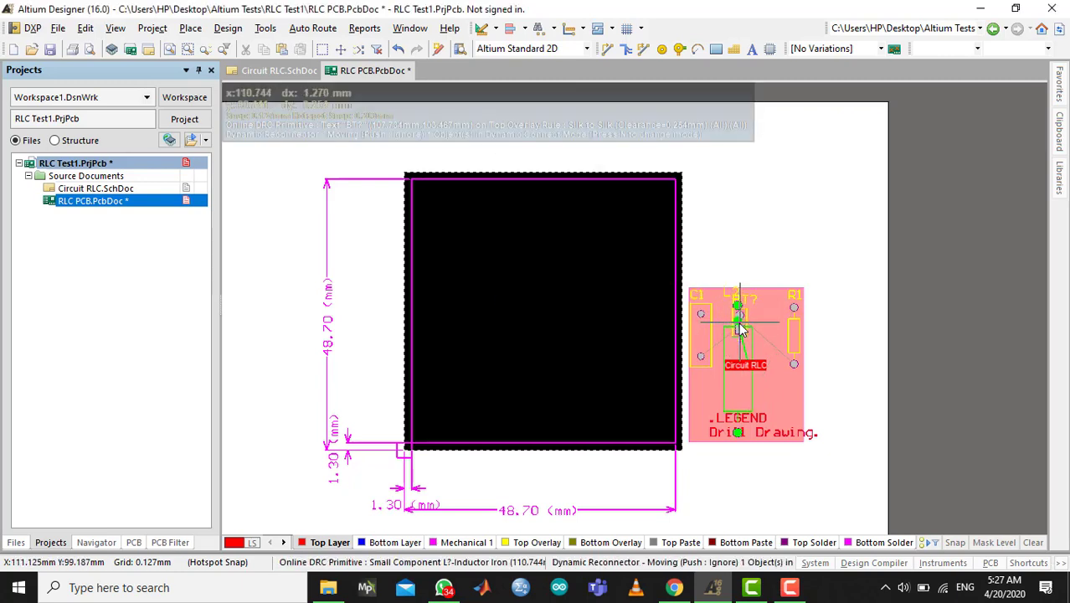
pyautogui.click(446, 295)
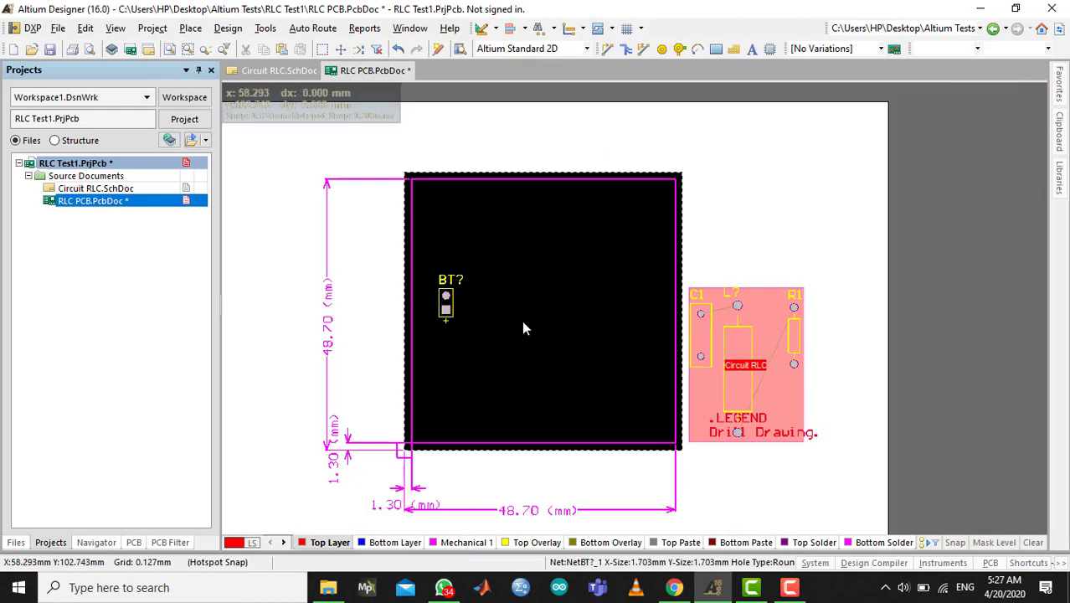
# Move C1, the inductor L? and R1 from the room onto the board.
pyautogui.click(695, 350)
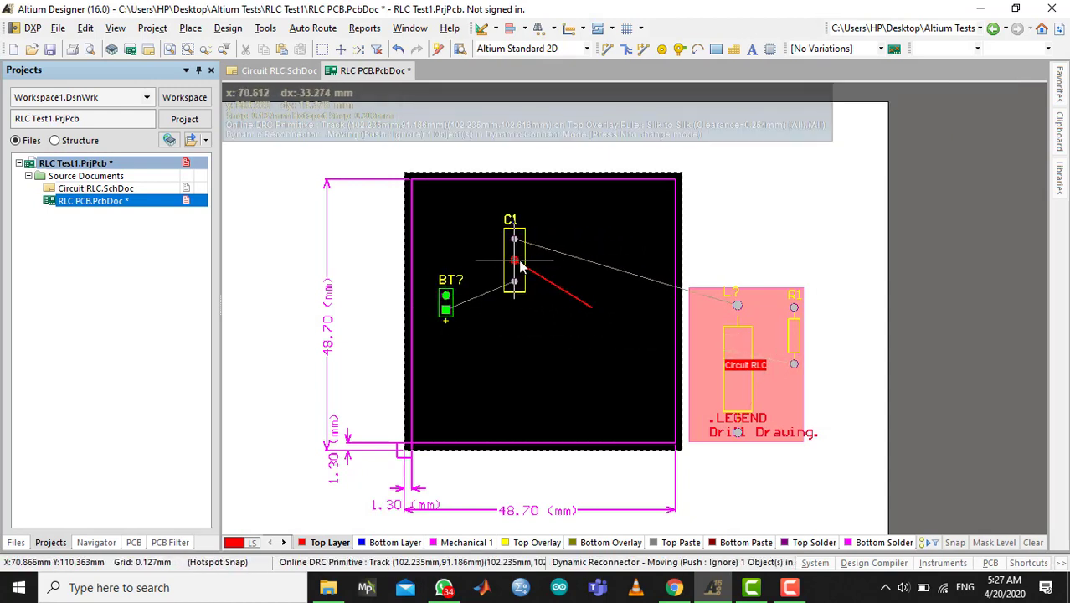
pyautogui.click(556, 381)
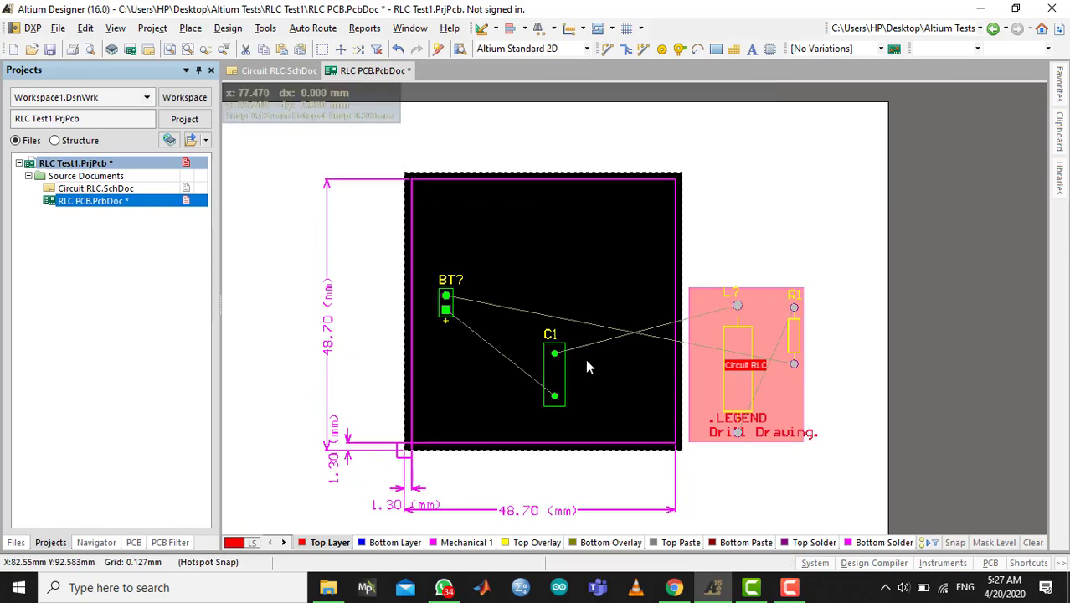
pyautogui.moveTo(700, 373); pyautogui.dragTo(575, 265)
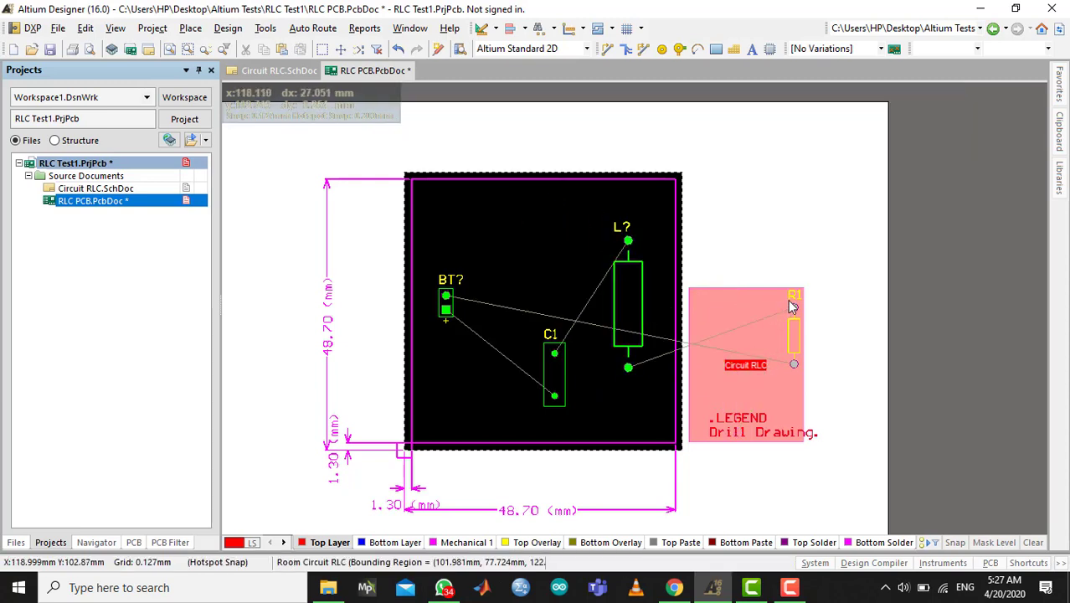
pyautogui.moveTo(798, 311); pyautogui.dragTo(512, 205)
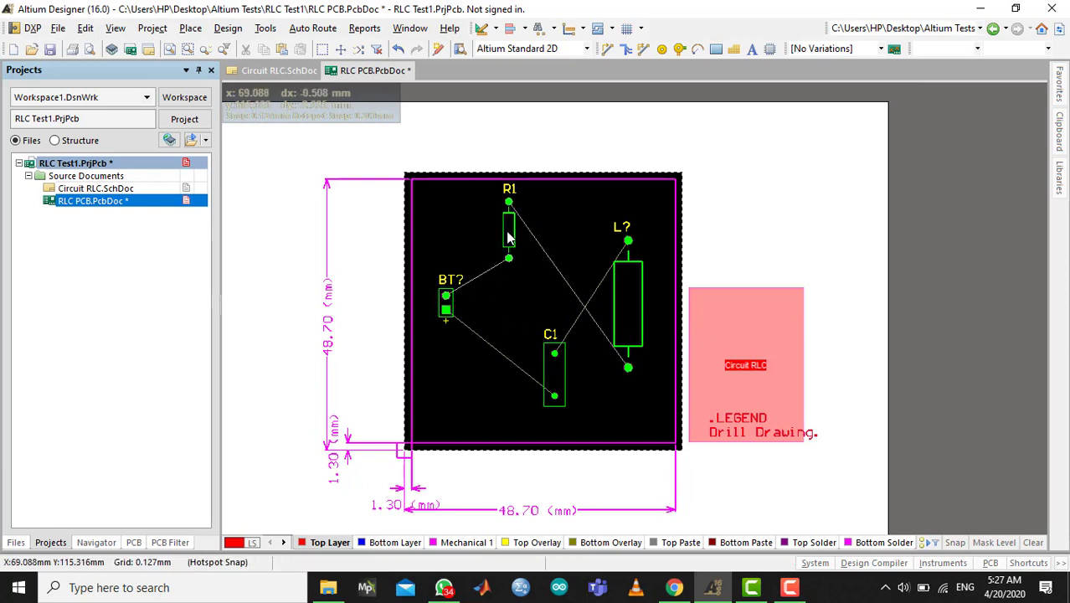
# Rotate R1 horizontal and place it across the top of the board.
pyautogui.click(509, 235)
pyautogui.hotkey('ctrl', 'c')
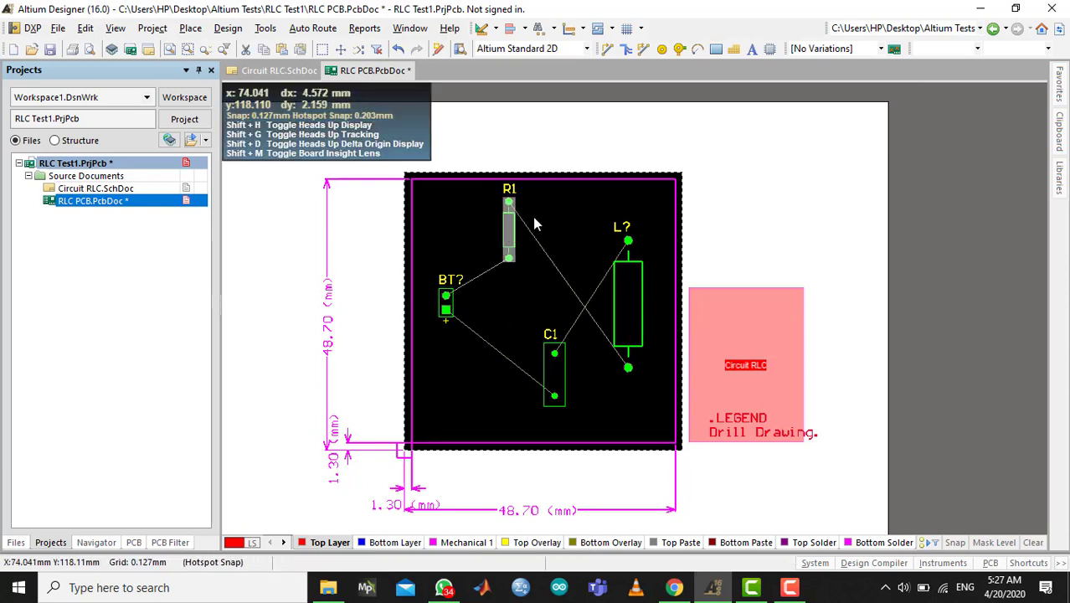
pyautogui.click(534, 225)
pyautogui.moveTo(507, 229); pyautogui.dragTo(519, 246)
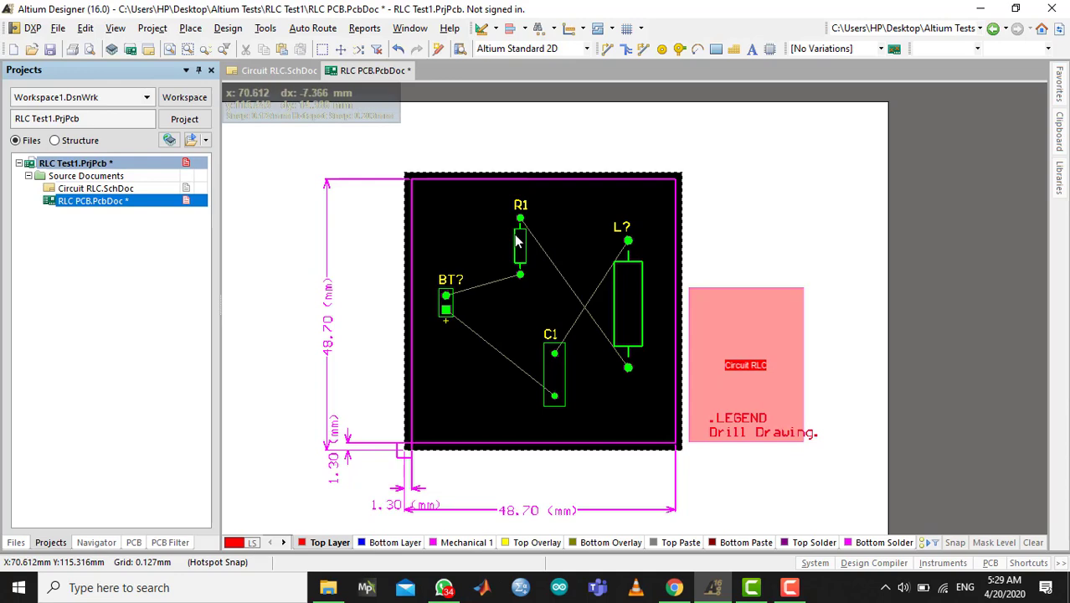
pyautogui.click(520, 246)
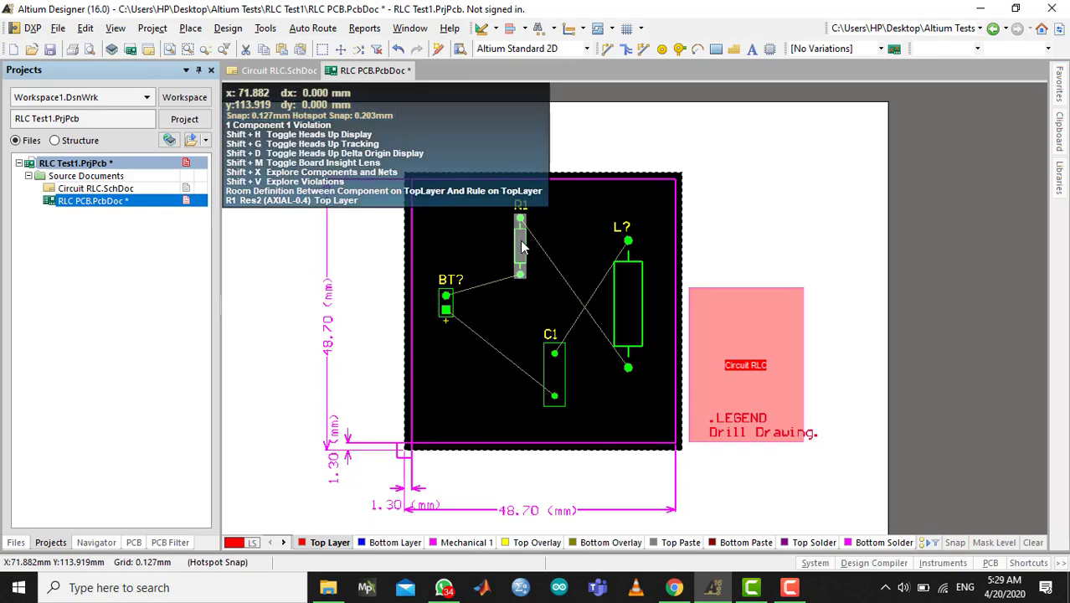
pyautogui.moveTo(521, 245)
pyautogui.mouseDown()
pyautogui.moveTo(496, 240)
pyautogui.moveTo(525, 230)
pyautogui.mouseUp()
pyautogui.press('space')
pyautogui.moveTo(627, 304); pyautogui.dragTo(628, 303)
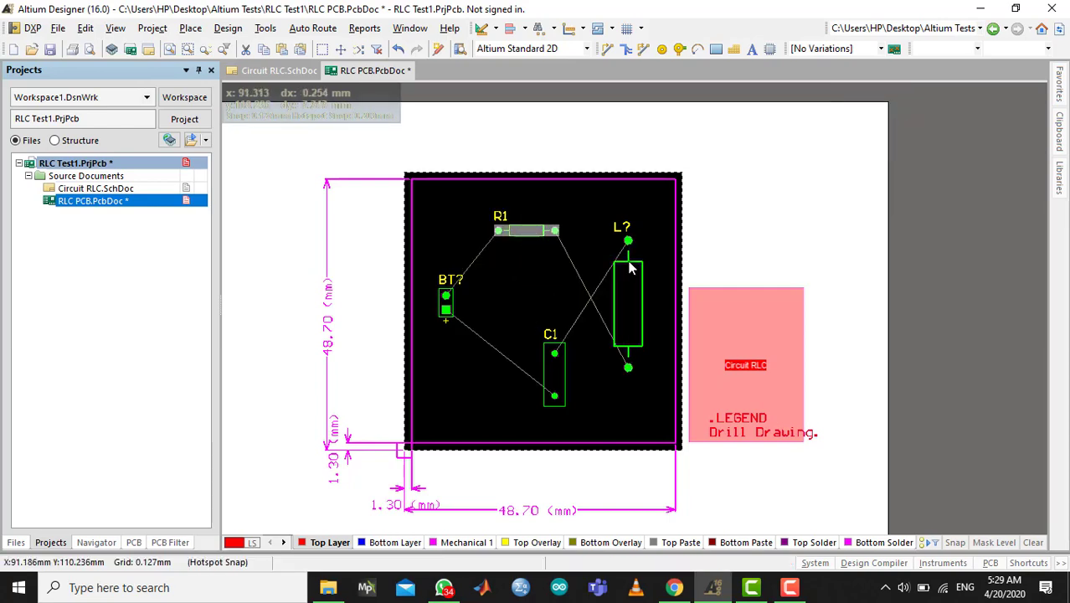
# Stand L? upright on the right and lay C1 horizontally beneath it.
pyautogui.click(630, 270)
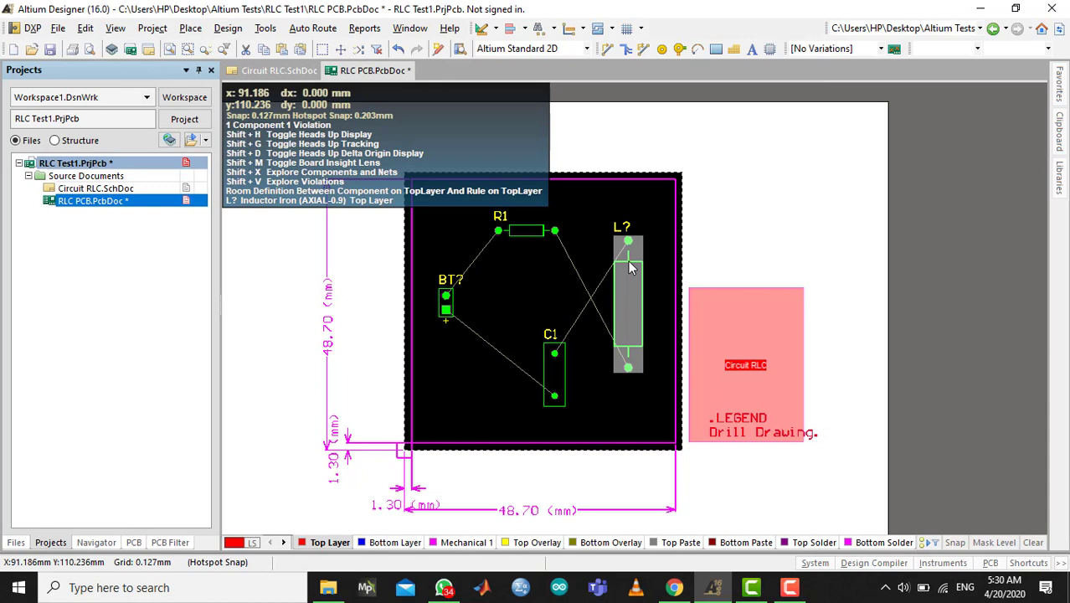
pyautogui.moveTo(630, 268); pyautogui.dragTo(628, 309)
pyautogui.press('space')
pyautogui.press('space')
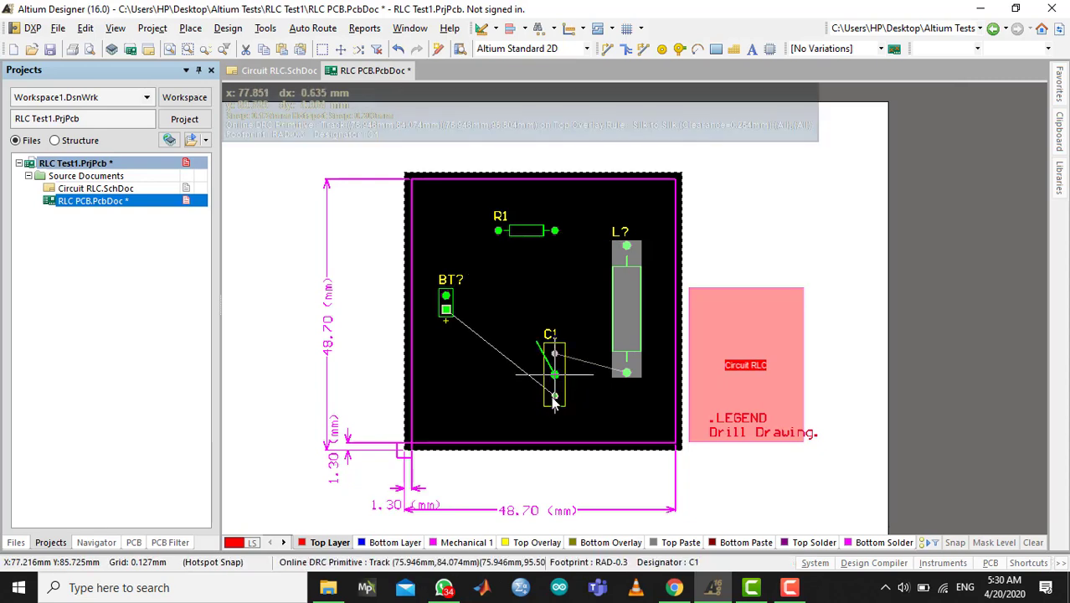
pyautogui.press('space')
pyautogui.moveTo(553, 401); pyautogui.dragTo(536, 384)
pyautogui.press('space')
pyautogui.press('space')
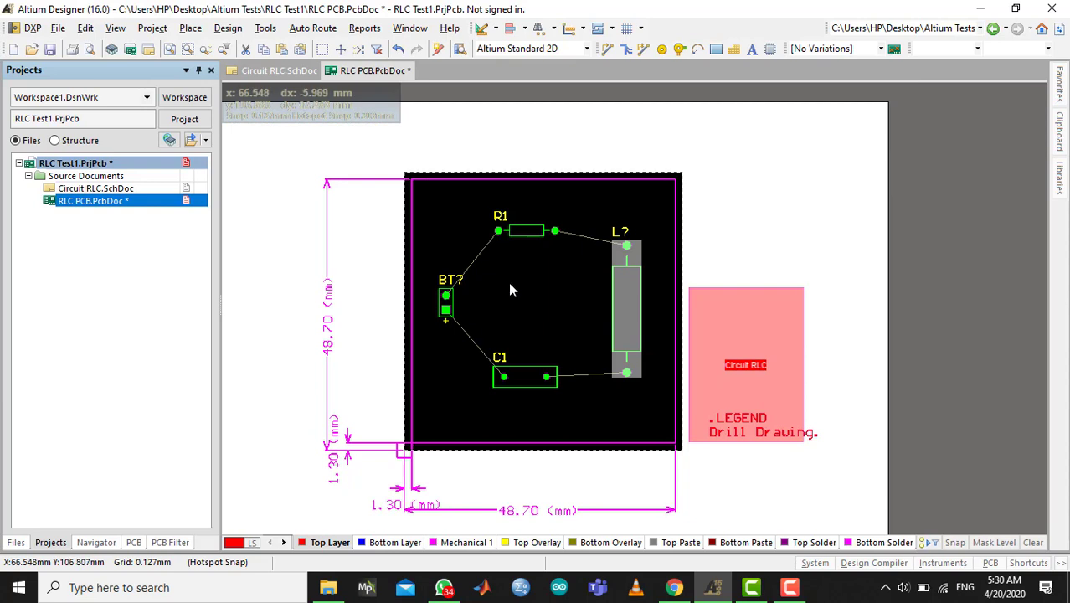
# Route red top-layer tracks from BT? to R1 and from R1 to L?
pyautogui.click(607, 52)
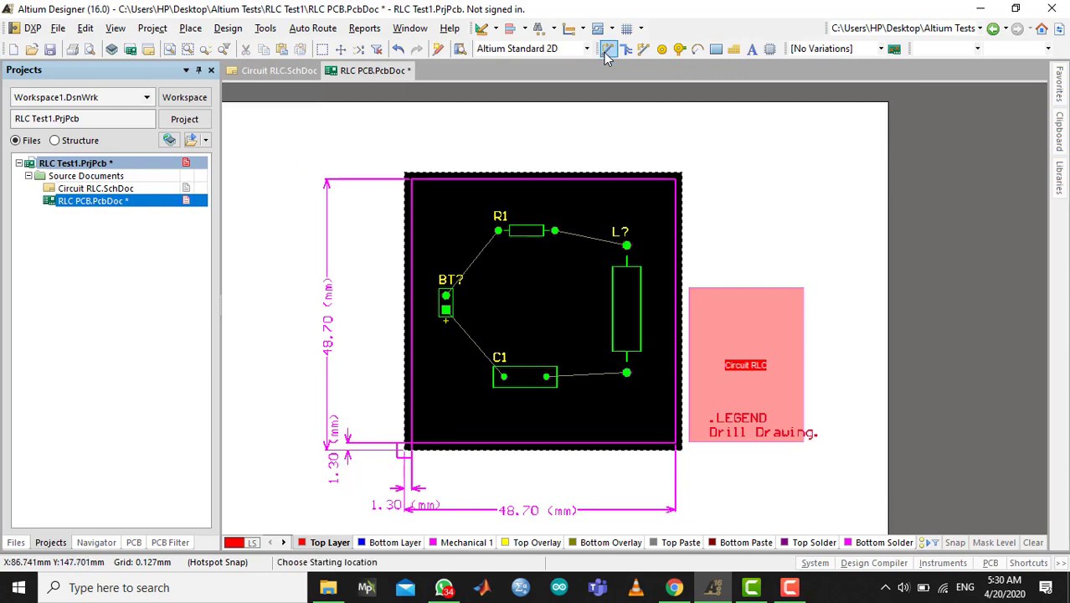
pyautogui.click(446, 295)
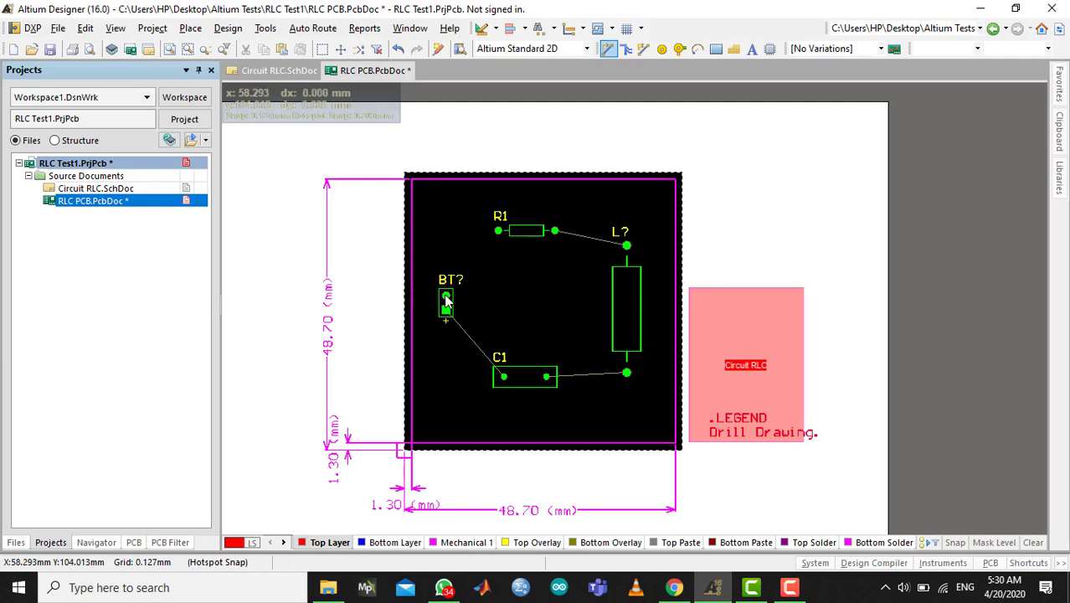
pyautogui.click(498, 236)
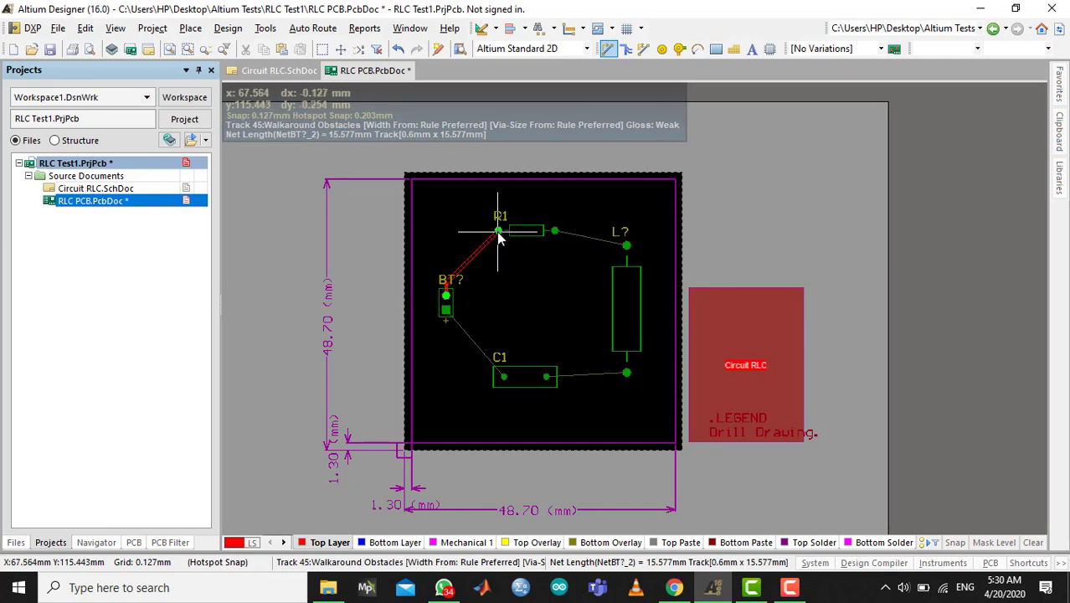
pyautogui.click(498, 238)
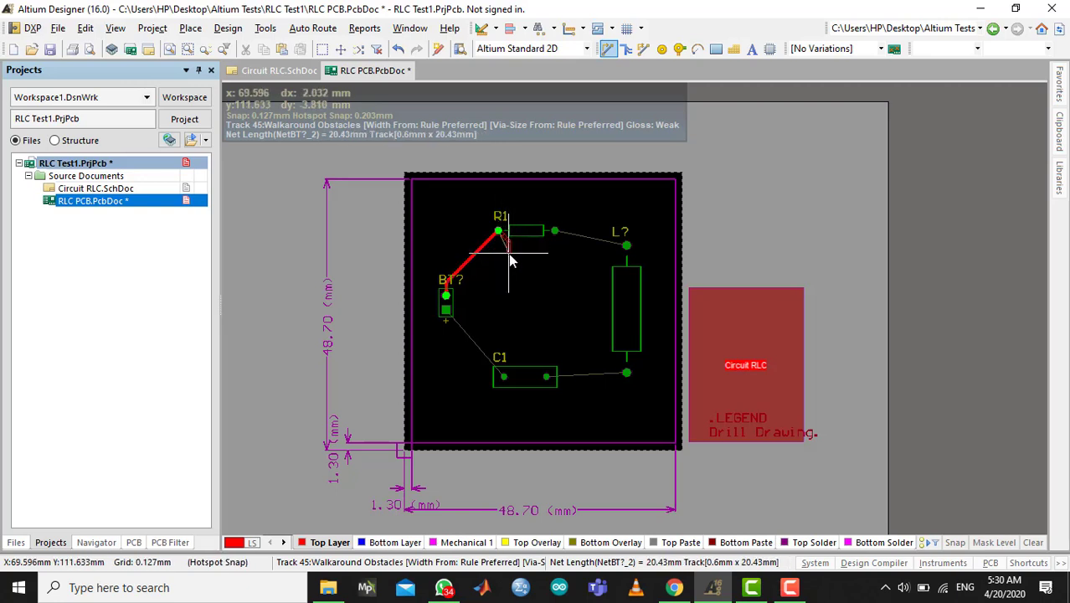
pyautogui.rightClick(509, 255)
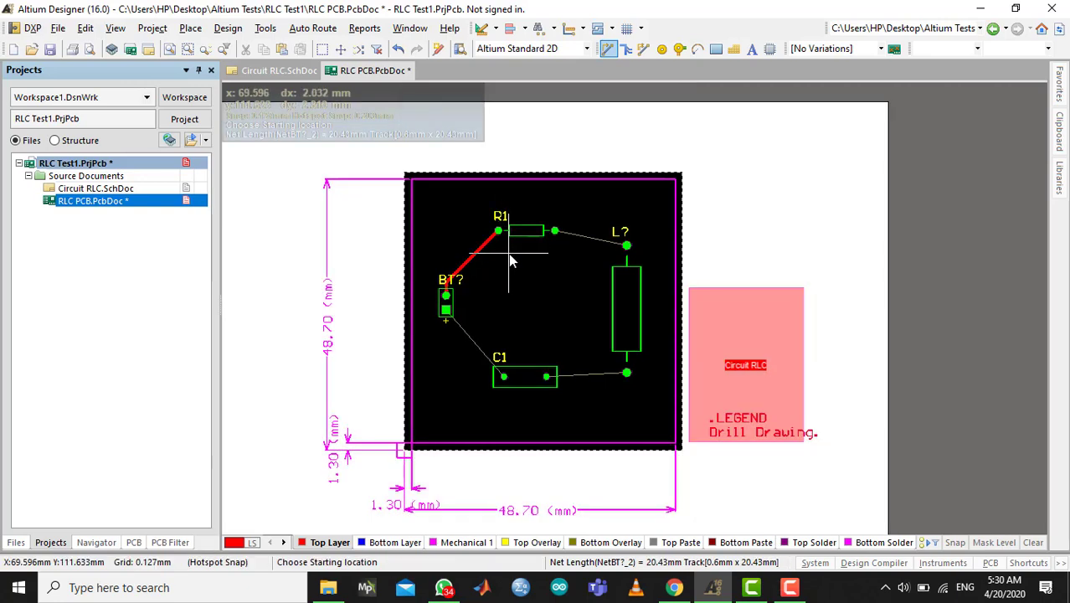
pyautogui.click(554, 234)
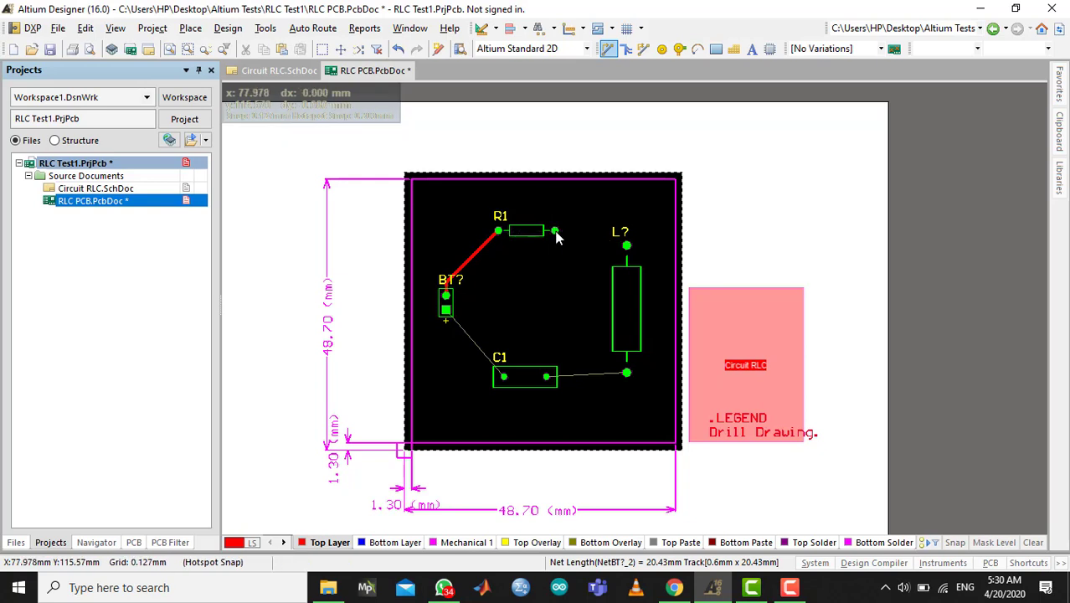
pyautogui.click(627, 246)
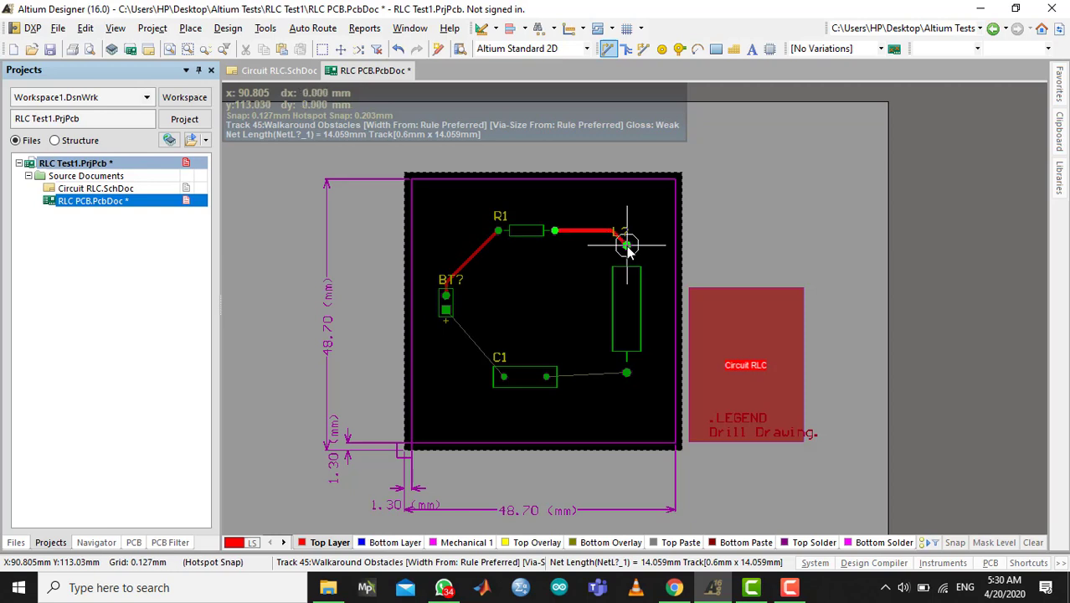
pyautogui.rightClick(627, 244)
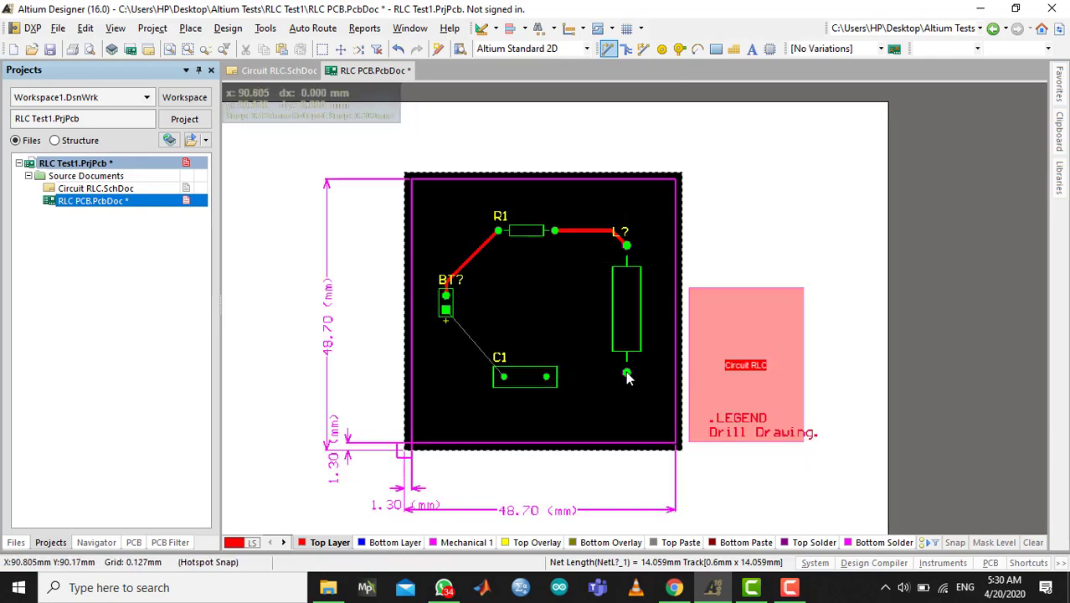
# Route tracks from L? to C1 and from C1 back to BT?, closing the loop.
pyautogui.click(626, 374)
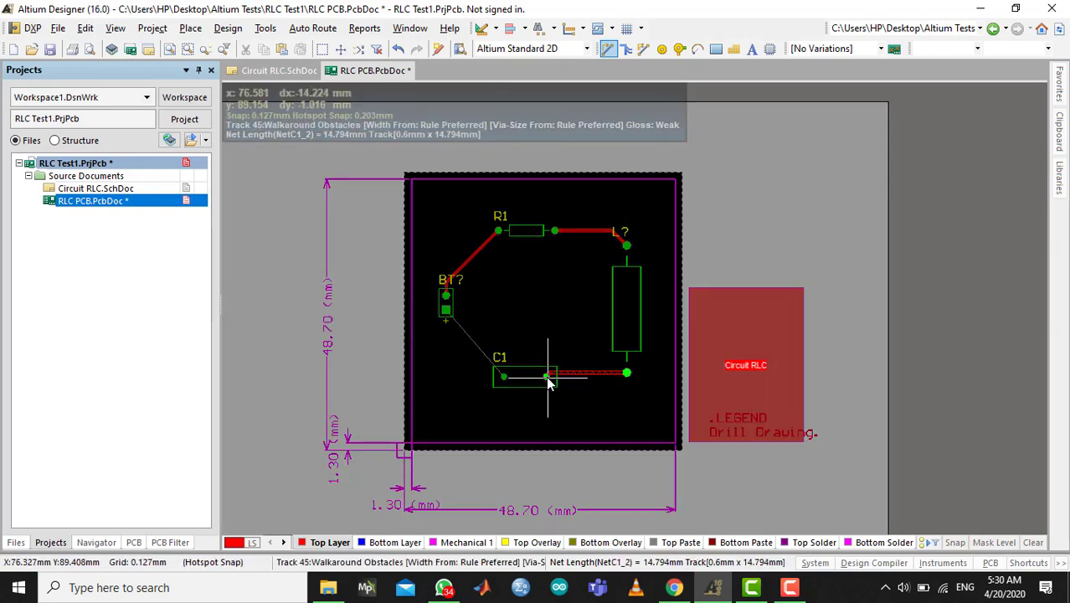
pyautogui.click(548, 378)
pyautogui.rightClick(546, 378)
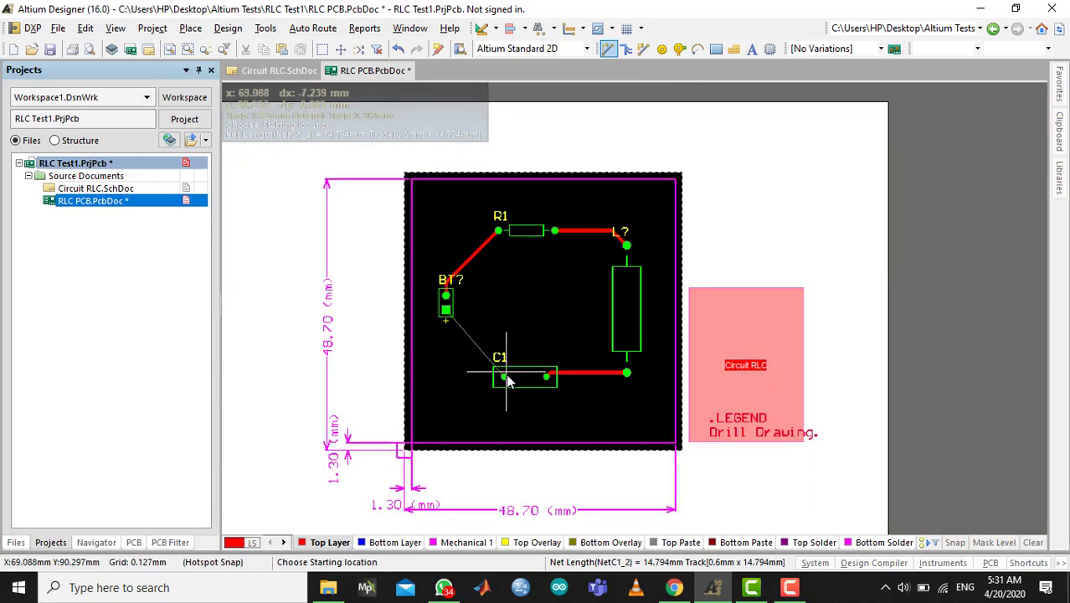
pyautogui.click(503, 378)
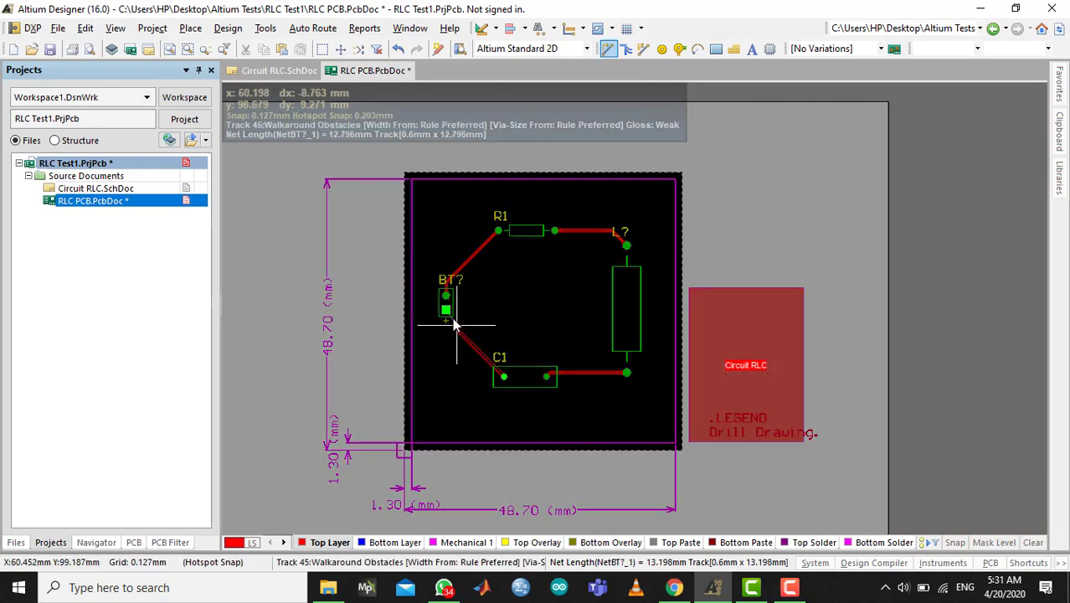
pyautogui.click(446, 310)
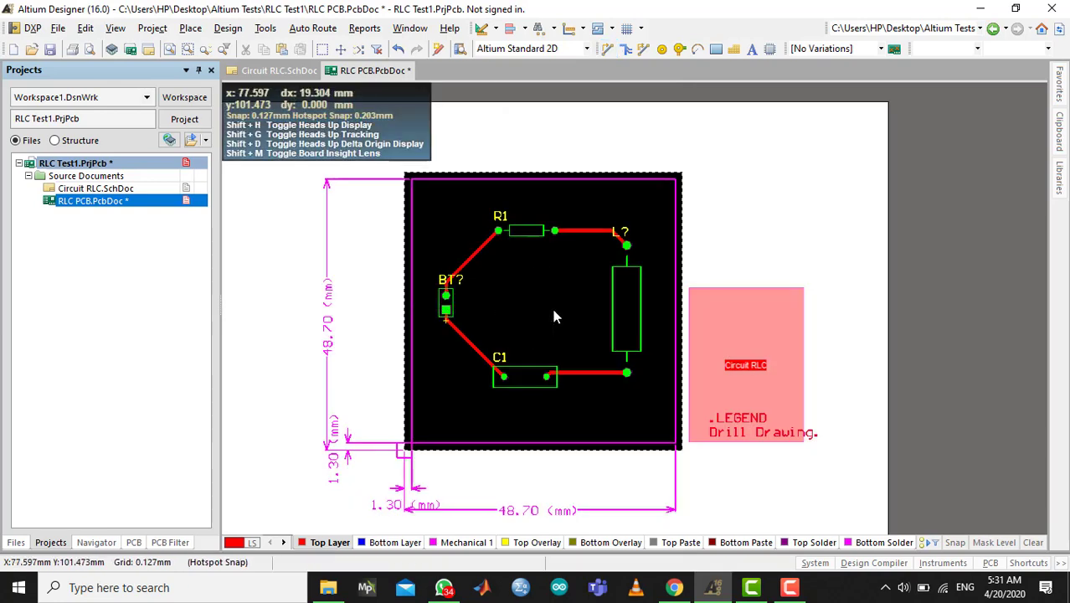
pyautogui.rightClick(630, 332)
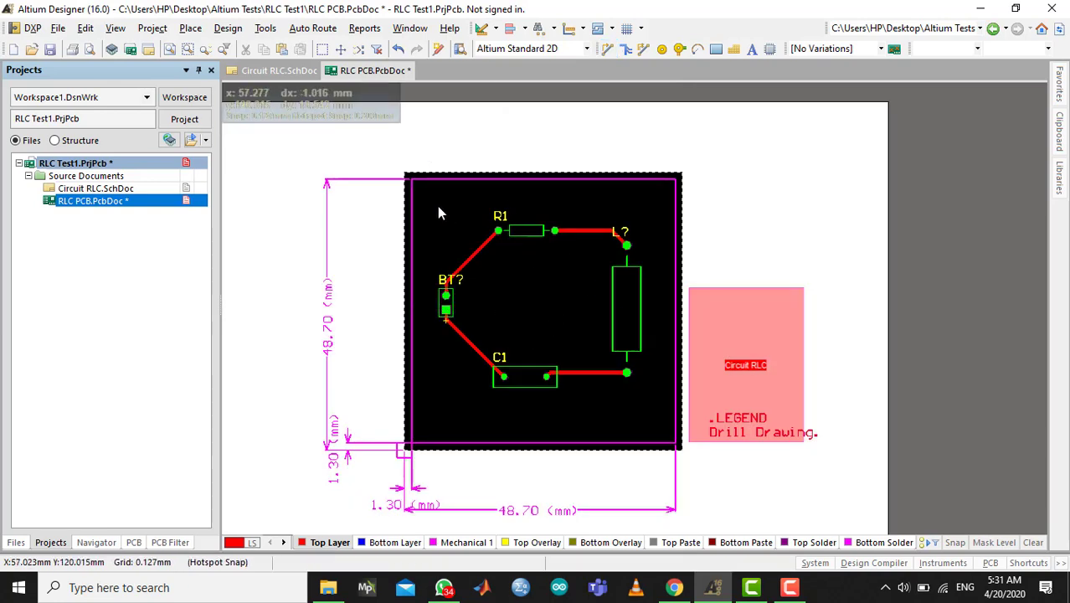
# Select the whole routed circuit and shift it slightly left on the board.
pyautogui.moveTo(437, 206); pyautogui.dragTo(670, 433)
pyautogui.moveTo(627, 310); pyautogui.dragTo(622, 286)
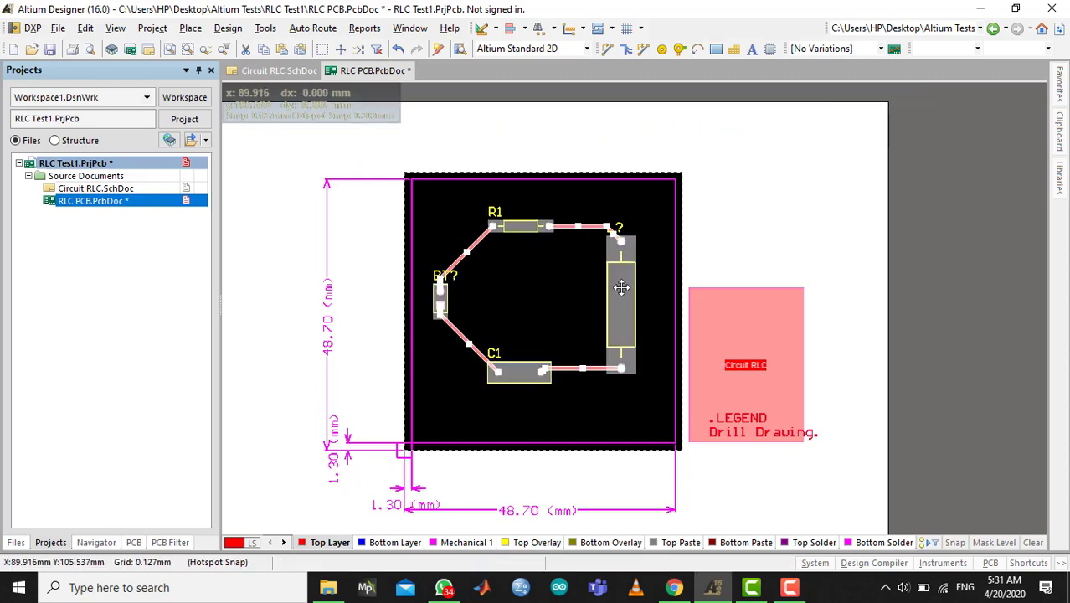
pyautogui.click(523, 310)
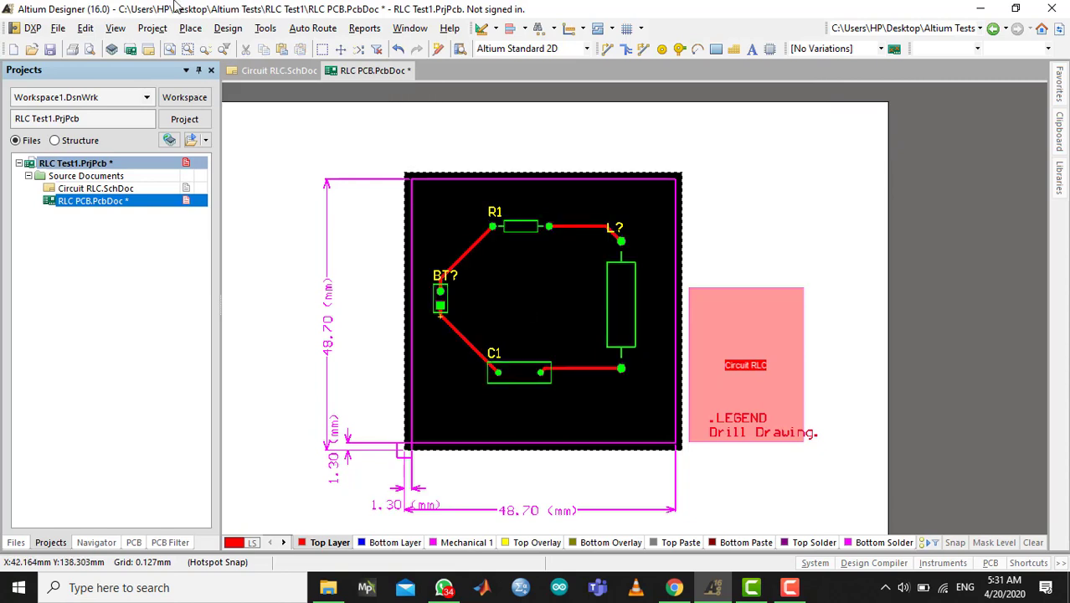
pyautogui.click(57, 29)
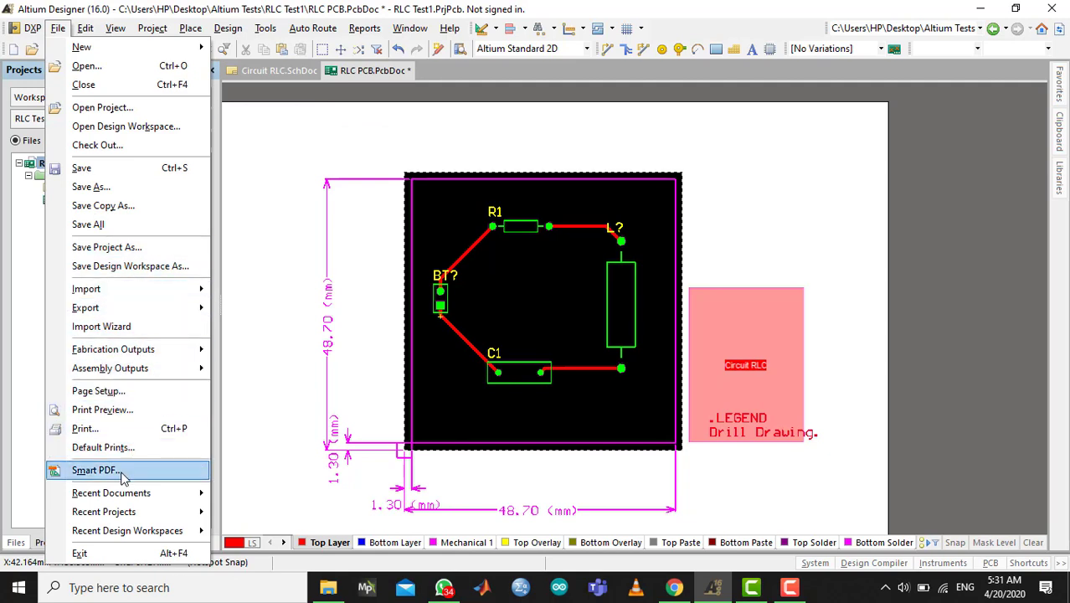
# Export a Smart PDF of the project, both files and BOM, with PCB colour mode Color.
pyautogui.click(94, 469)
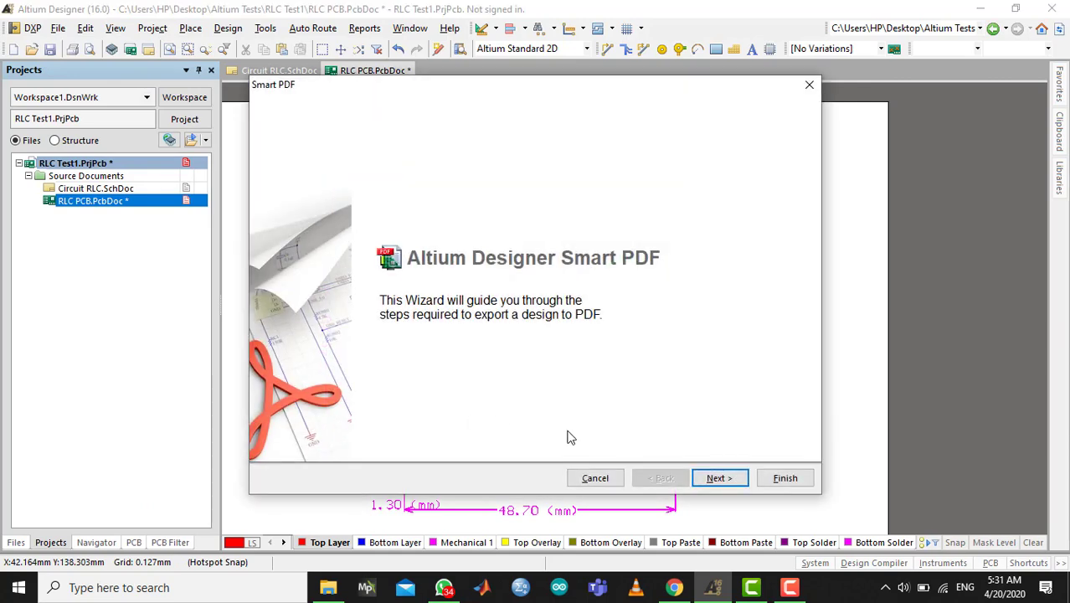
pyautogui.click(717, 475)
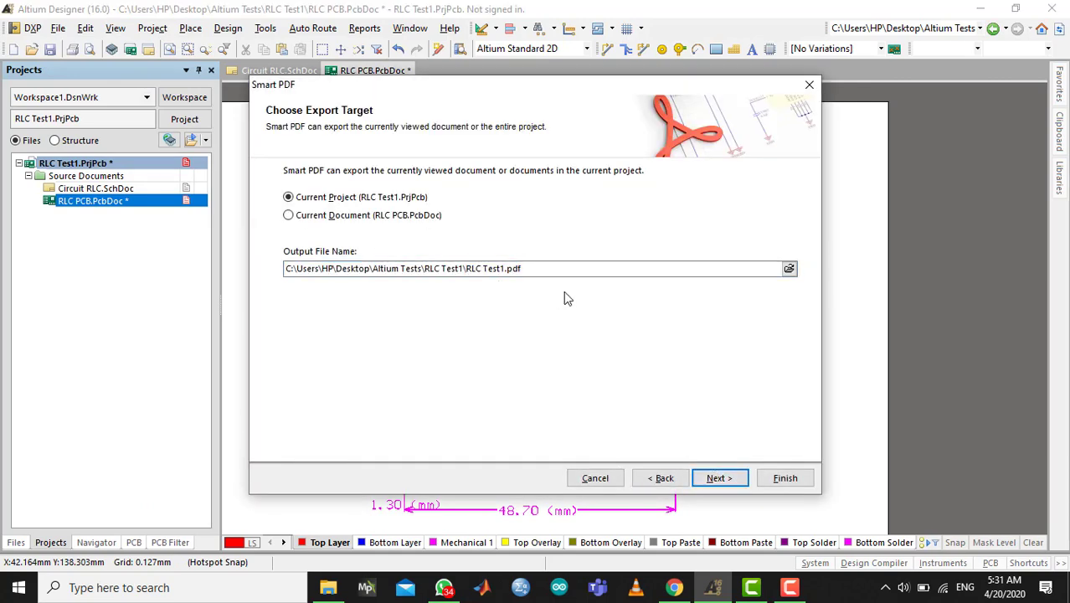
pyautogui.click(709, 482)
pyautogui.click(709, 481)
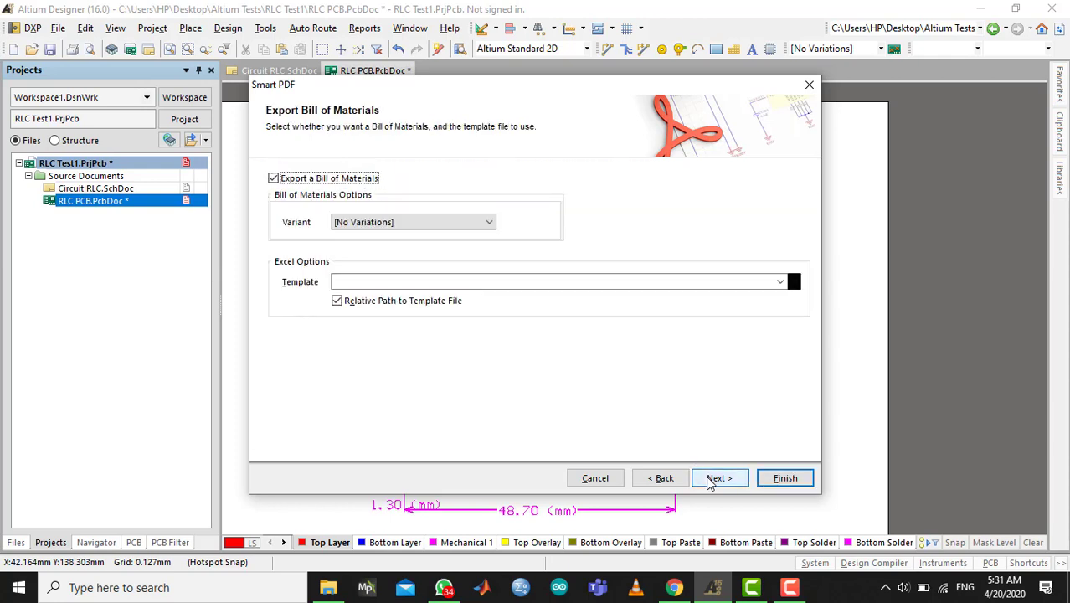
pyautogui.click(710, 481)
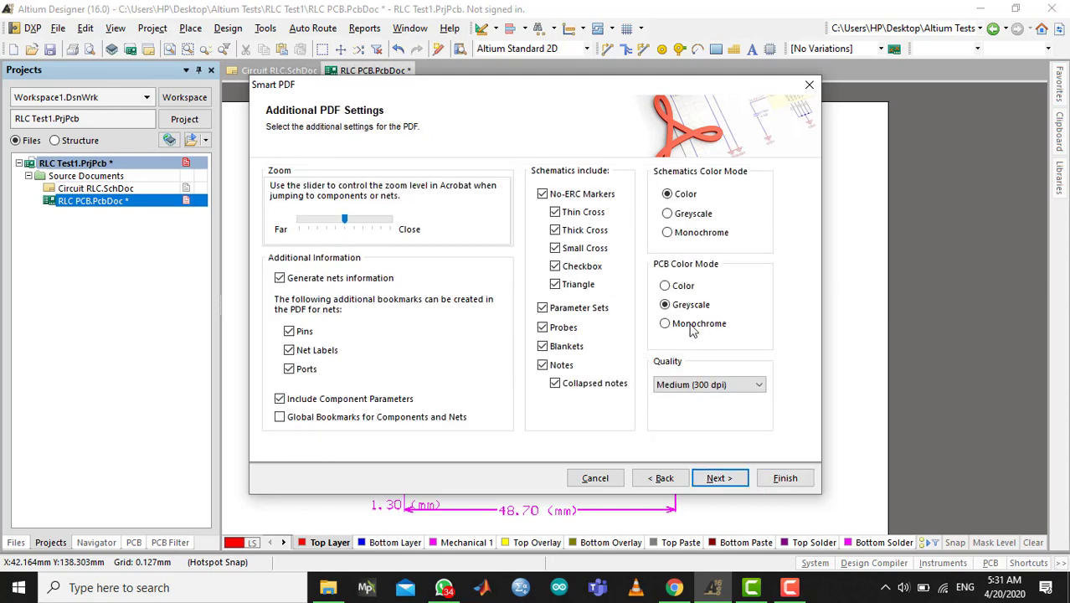
pyautogui.click(665, 285)
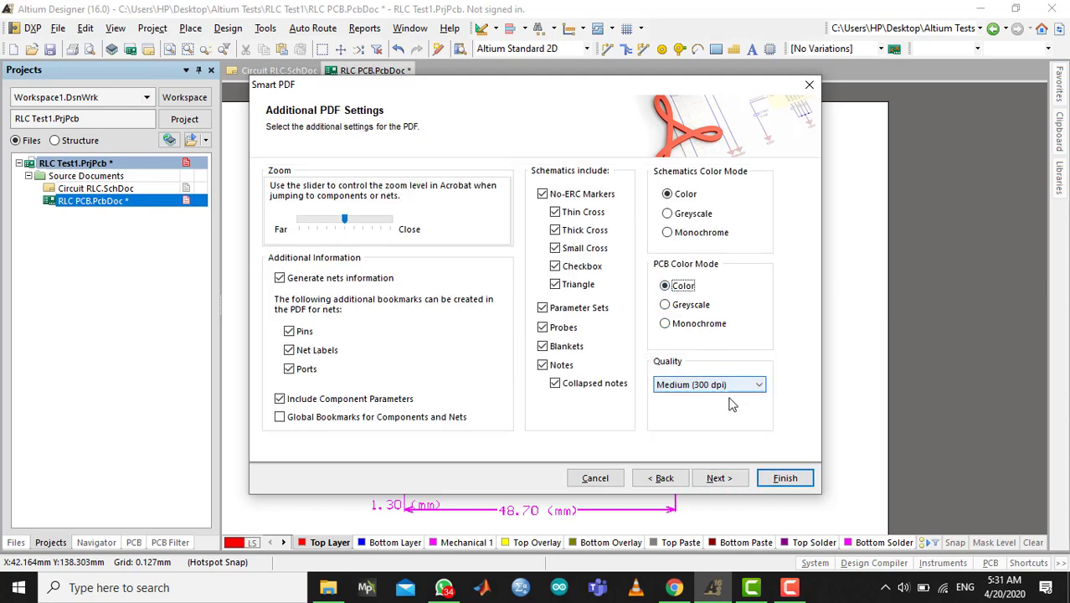
pyautogui.click(782, 477)
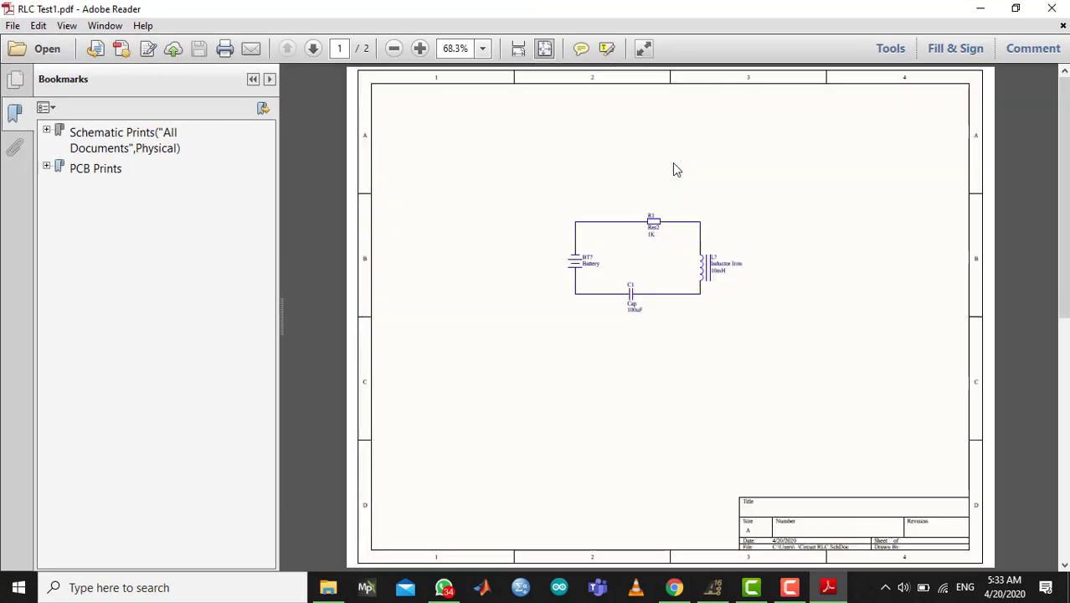
# Browse the Schematic Prints and PCB Prints bookmarks to the PCB page, then close Adobe Reader.
pyautogui.click(131, 144)
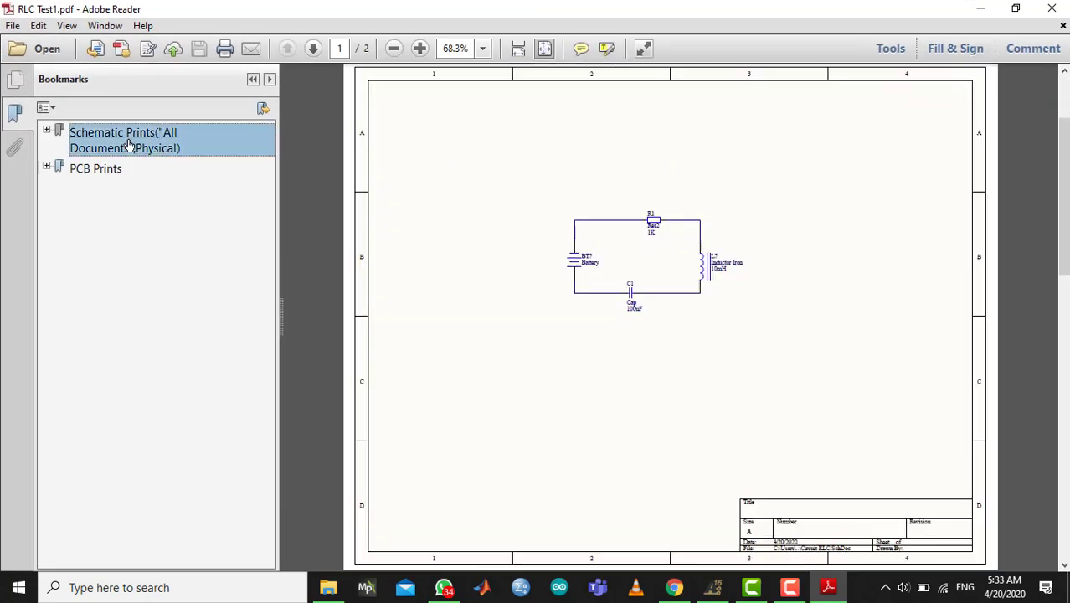
pyautogui.click(46, 131)
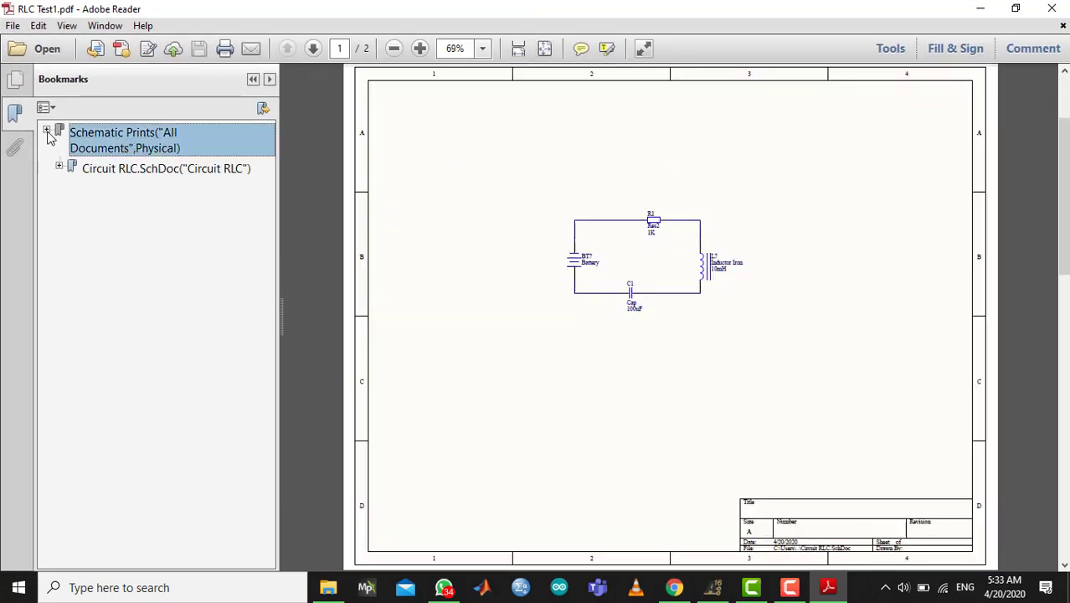
pyautogui.click(59, 166)
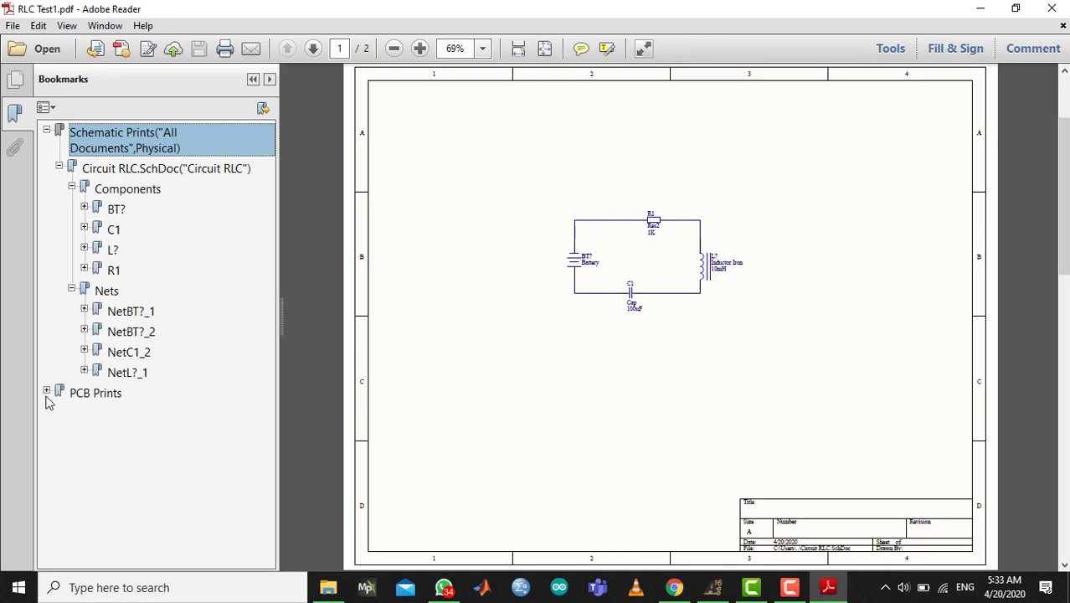
pyautogui.click(46, 393)
pyautogui.click(166, 169)
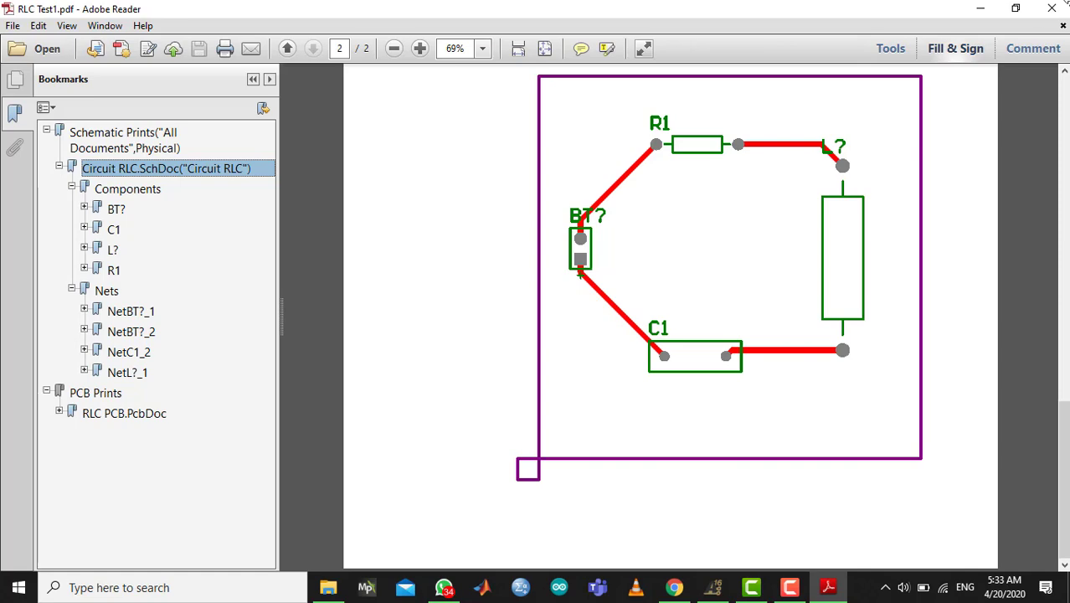
pyautogui.click(1052, 9)
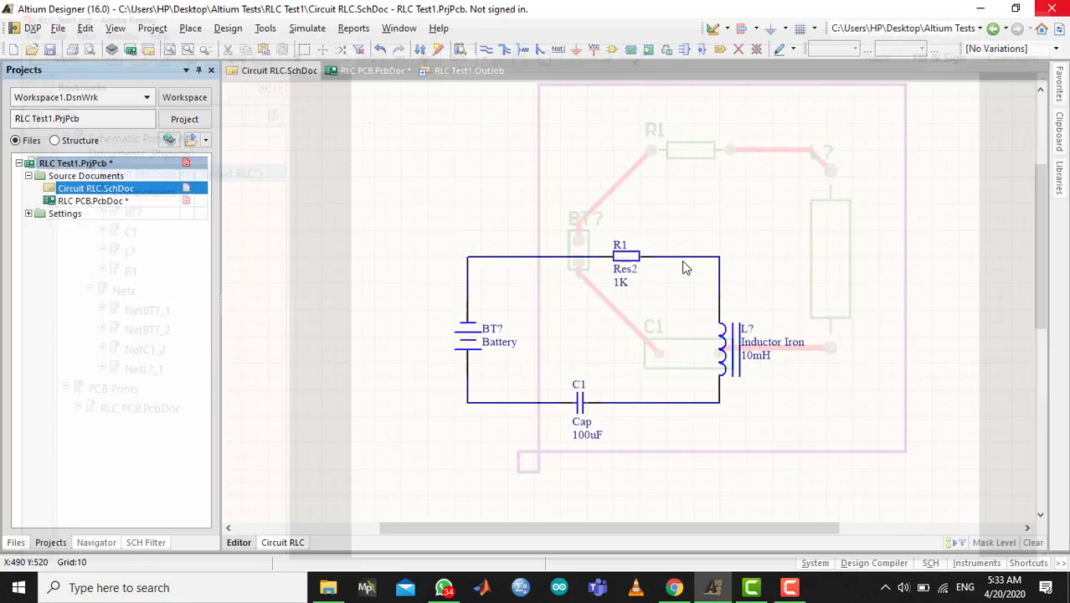
# Reopen RLC PCB.PcbDoc, box-select all board objects, then clear the selection.
pyautogui.doubleClick(101, 203)
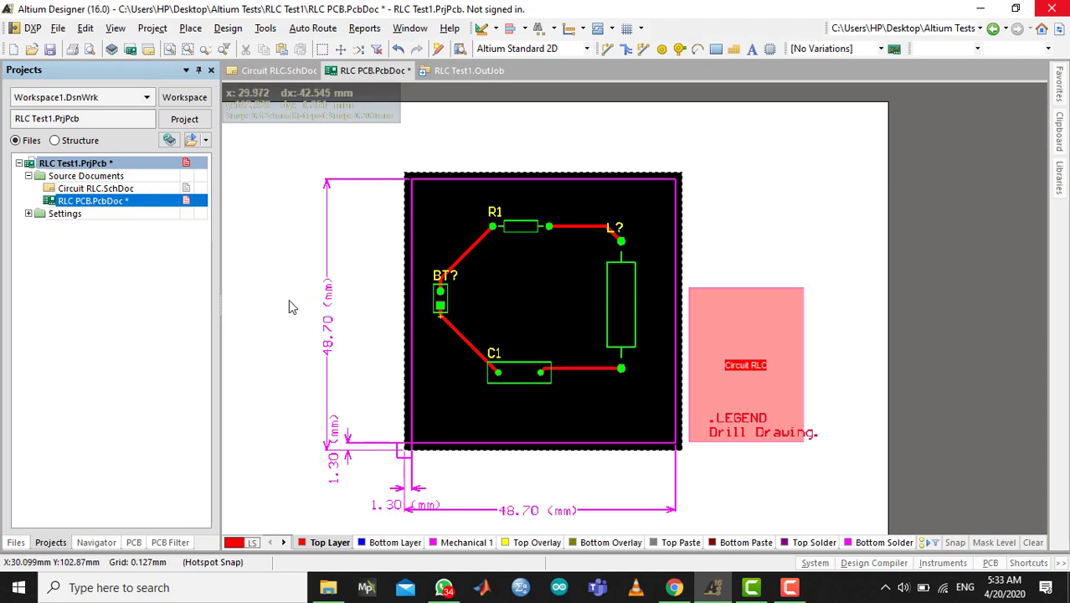
pyautogui.moveTo(281, 154); pyautogui.dragTo(757, 518)
pyautogui.click(758, 519)
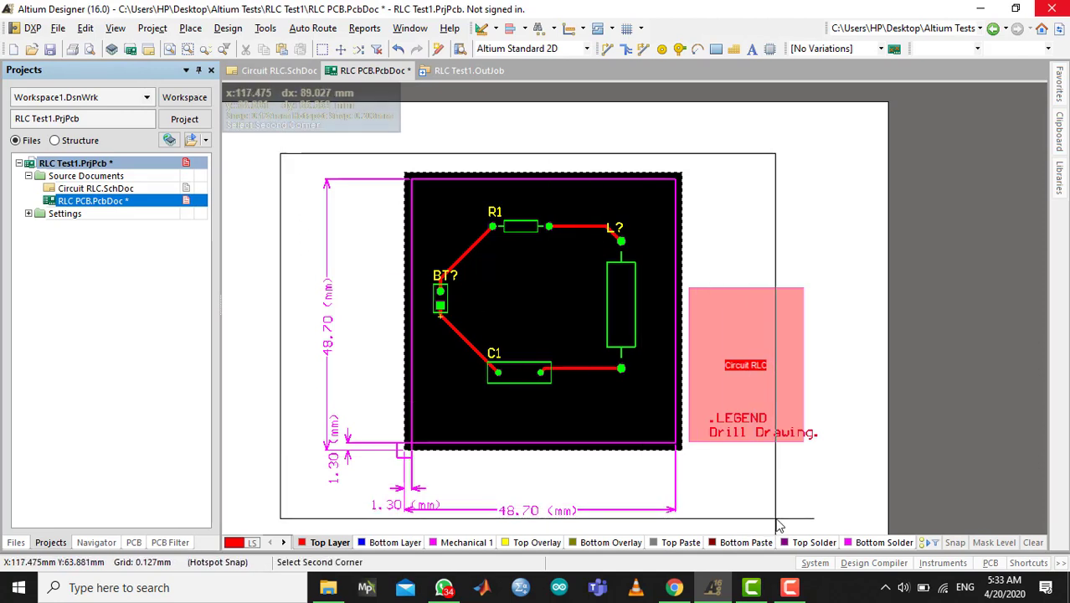
pyautogui.click(361, 327)
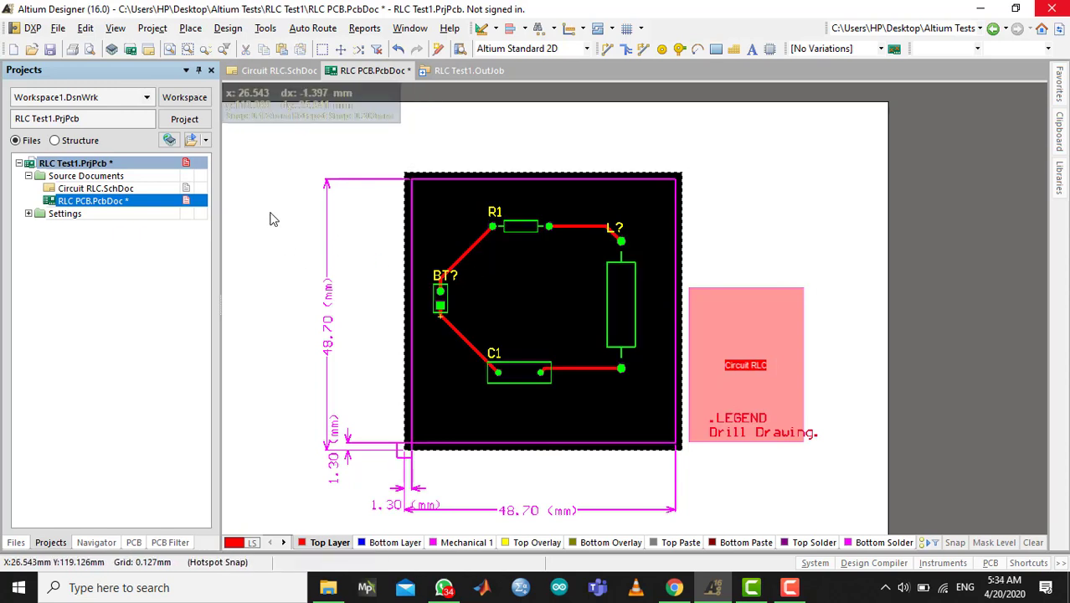
# Look through the File menu and dismiss it without choosing a command.
pyautogui.click(62, 29)
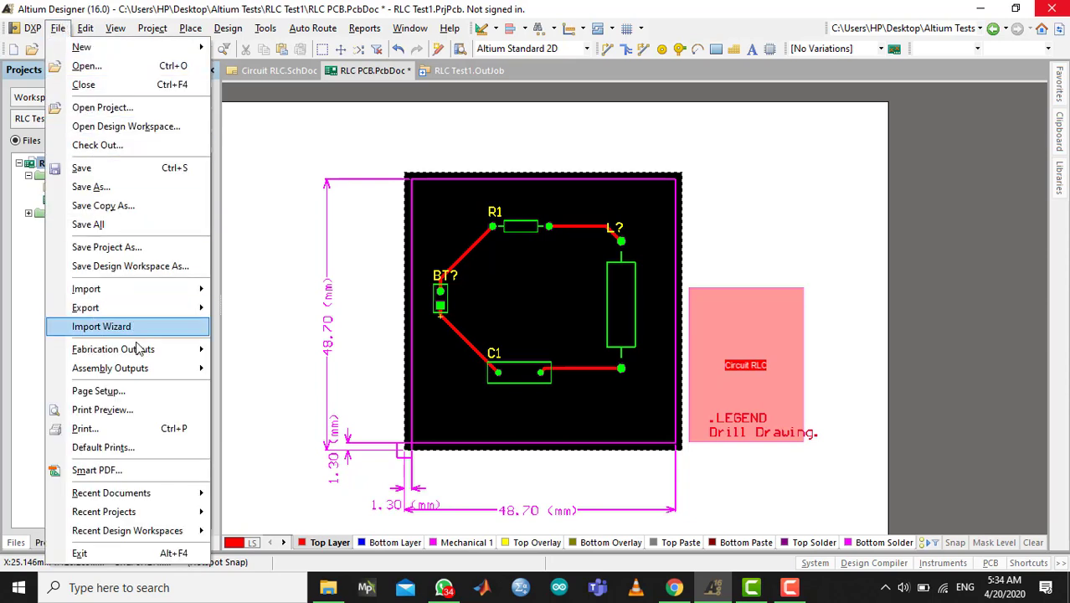
pyautogui.moveTo(140, 353)
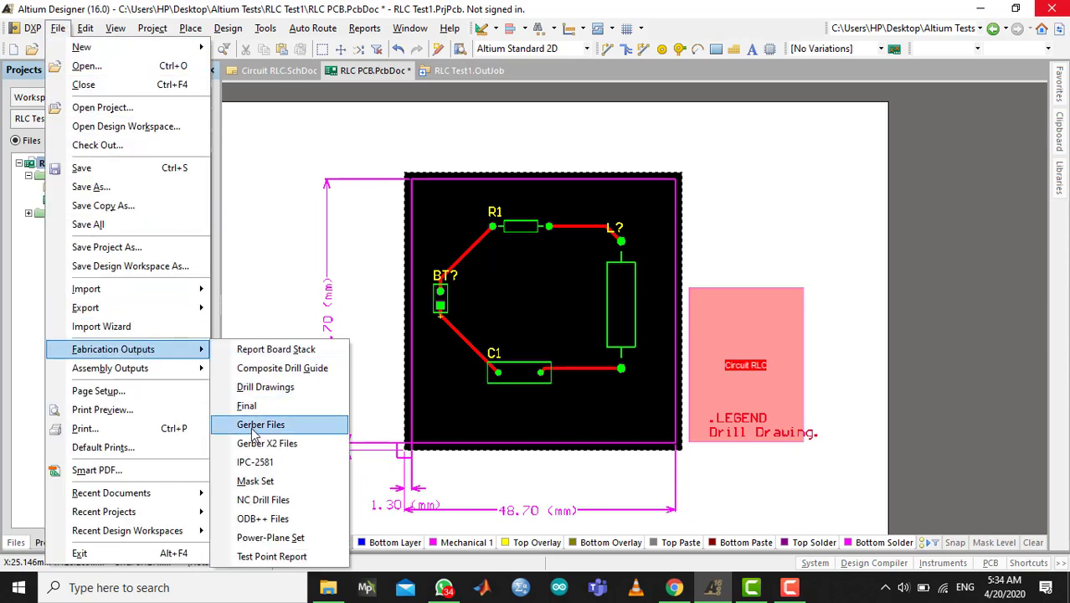
pyautogui.click(270, 264)
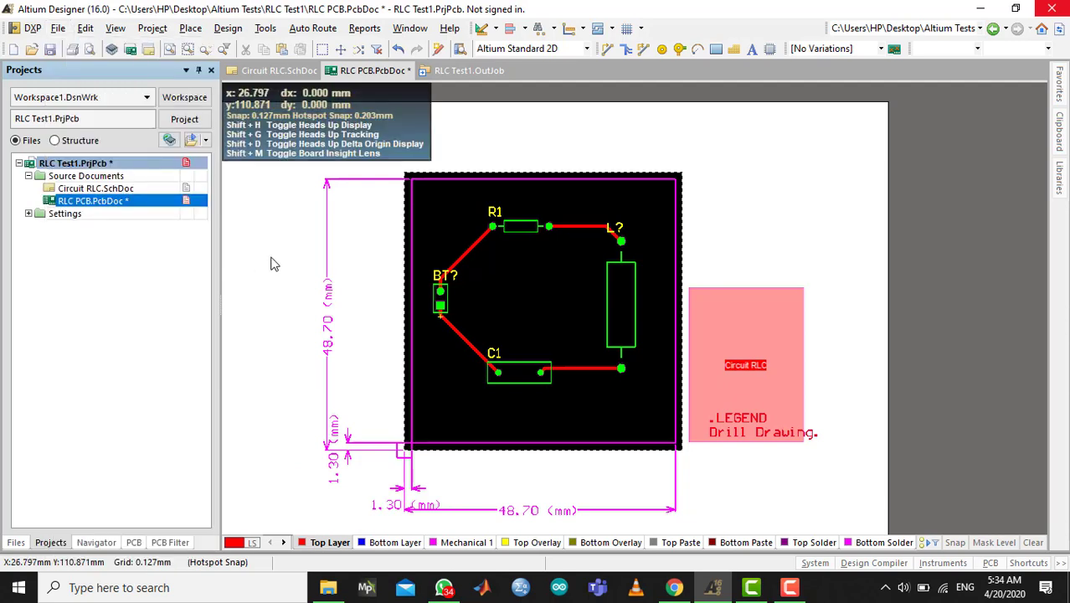